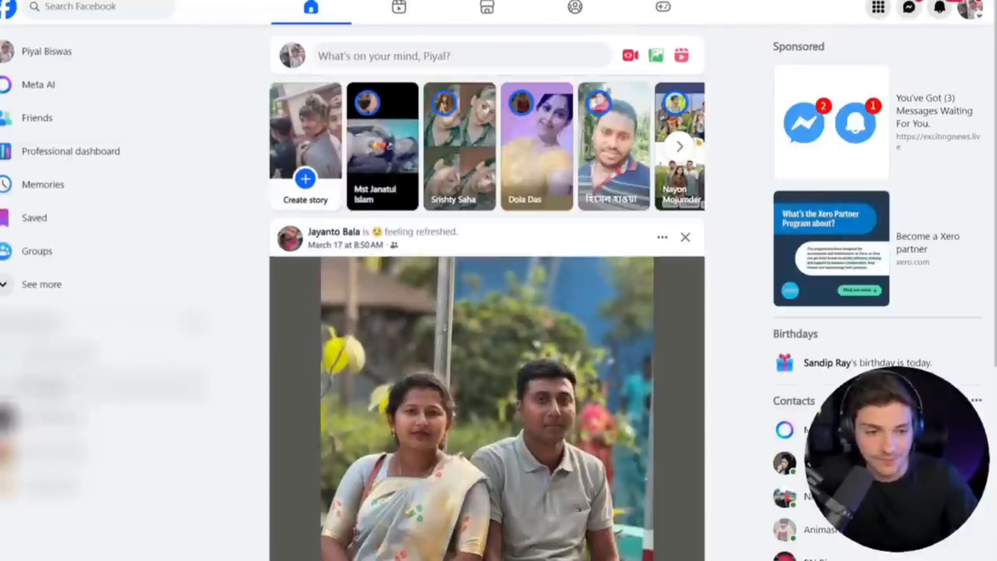
Expand the Facebook shortcuts, go to the managed Pages and open the Luxe Curations page.
{"action": "left_click", "coordinate": [65, 298]}
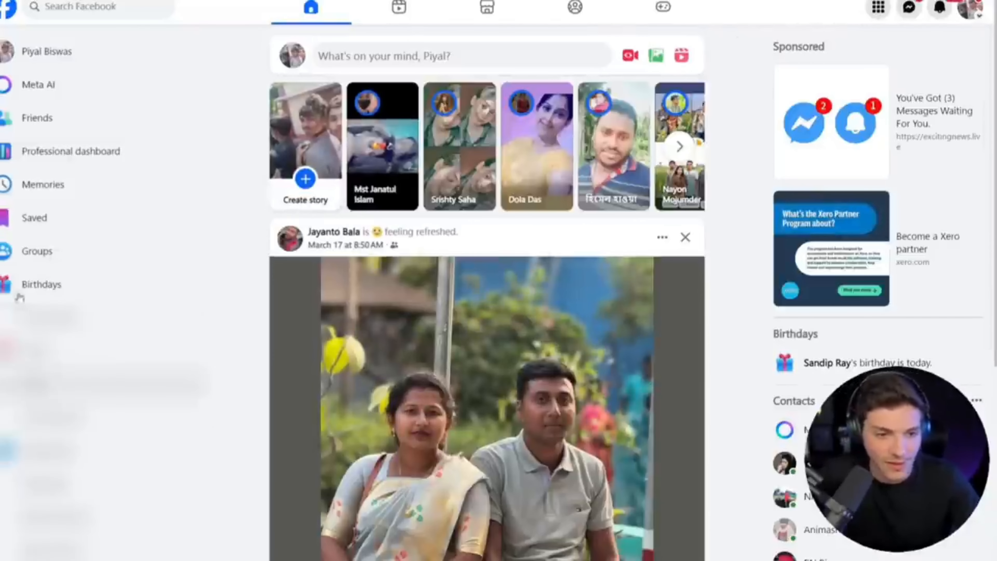
{"action": "scroll", "coordinate": [31, 314], "scroll_direction": "down", "scroll_amount": 5}
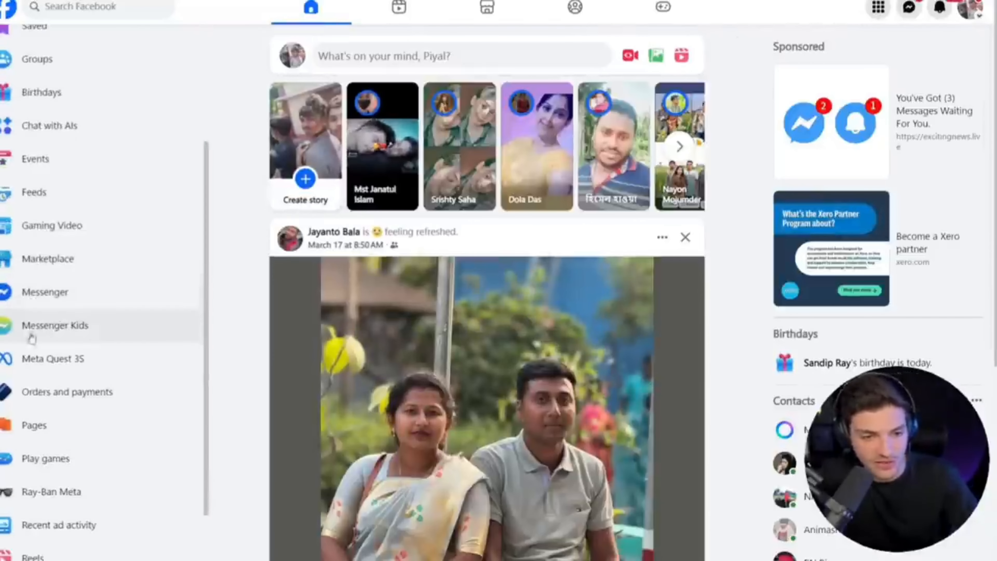
{"action": "left_click", "coordinate": [32, 420]}
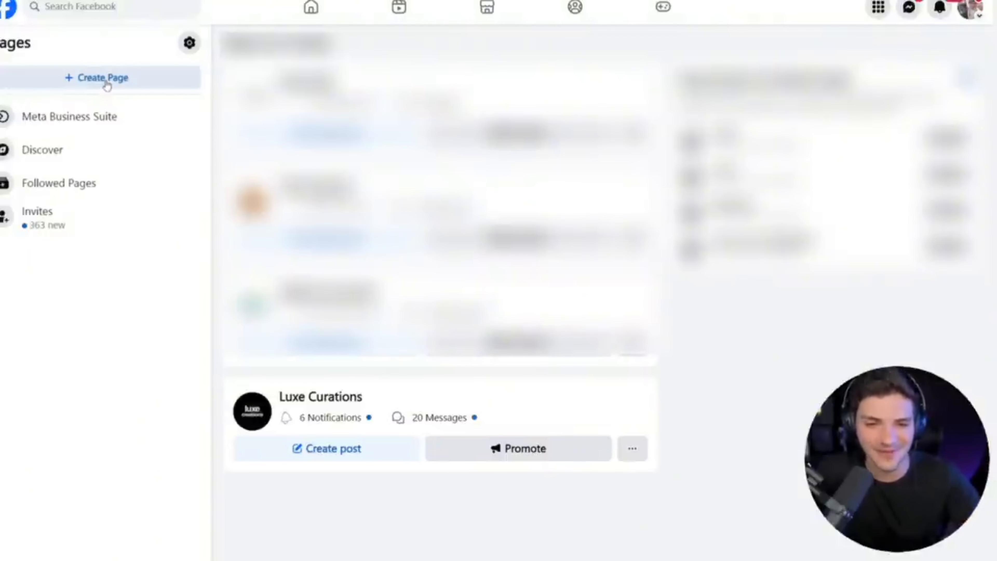
{"action": "left_click", "coordinate": [260, 416]}
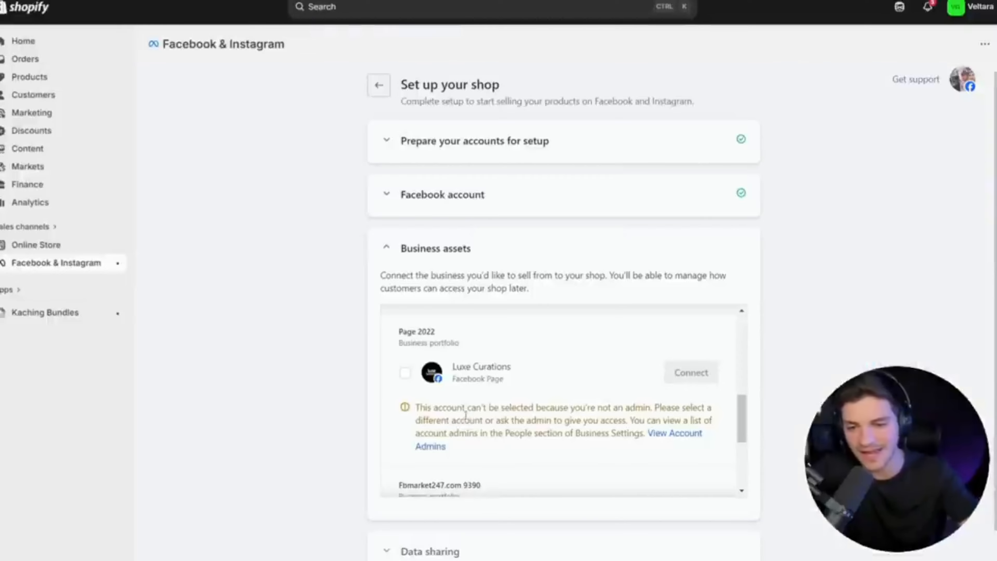
Switch to the Shopify shop setup and read the notice under the Luxe Curations page in Business assets.
{"action": "triple_click", "coordinate": [466, 415]}
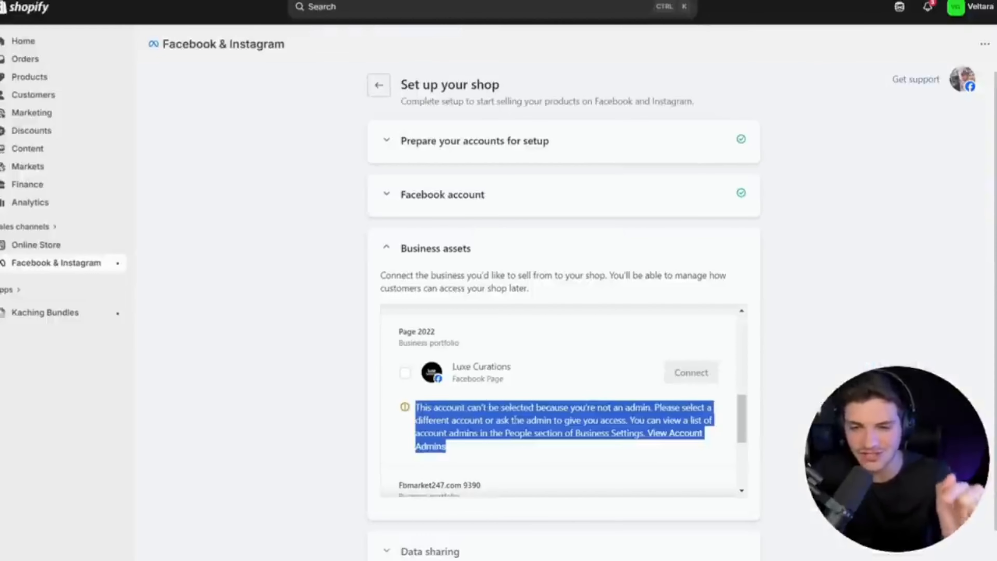
{"action": "triple_click", "coordinate": [515, 420]}
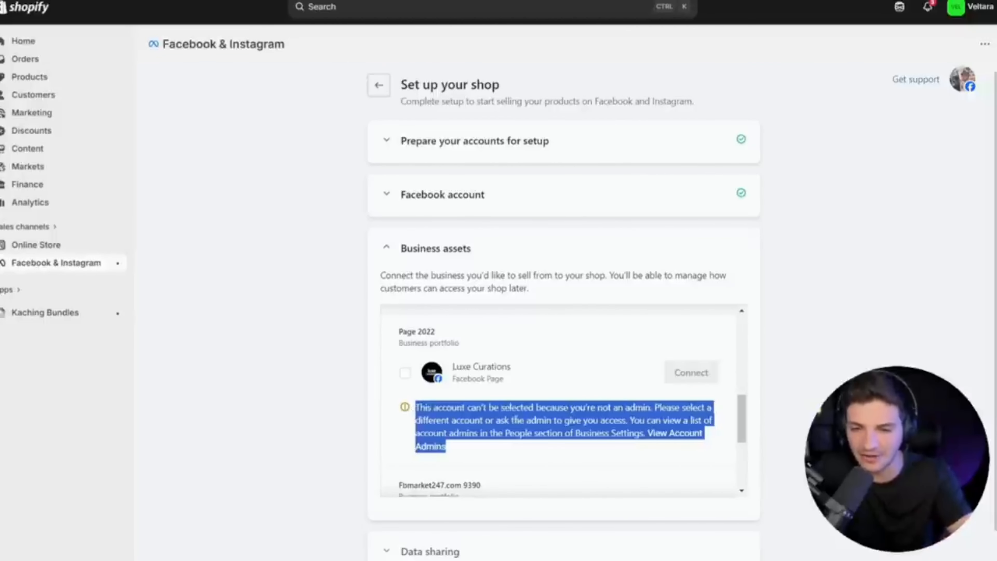
{"action": "left_click", "coordinate": [517, 419]}
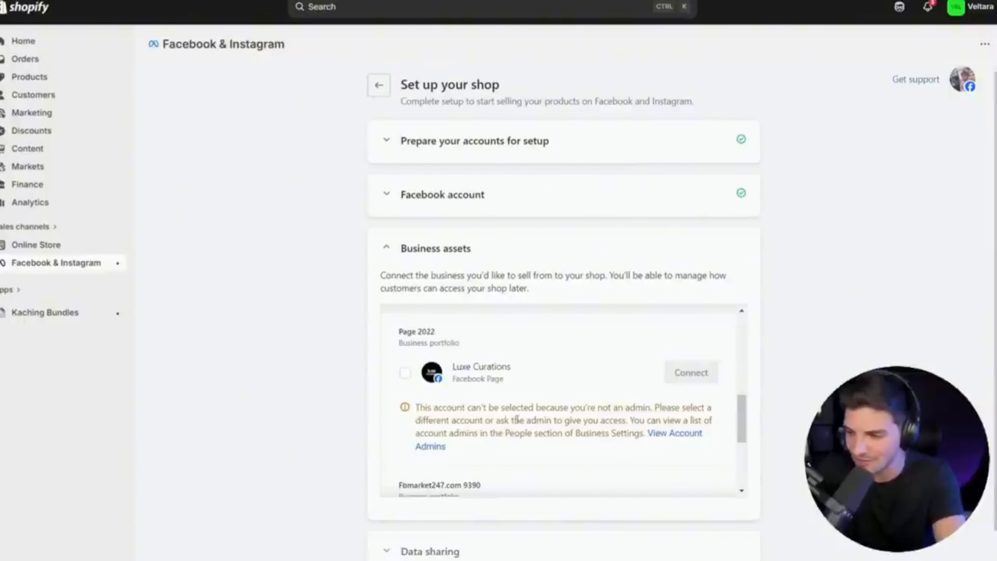
{"action": "triple_click", "coordinate": [517, 420]}
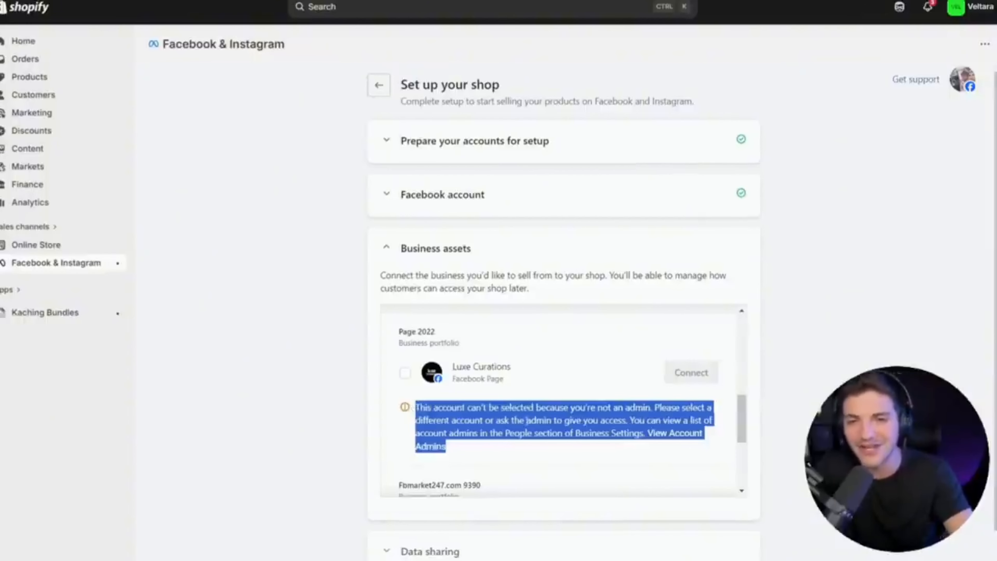
{"action": "scroll", "coordinate": [526, 419], "scroll_direction": "up", "scroll_amount": 1}
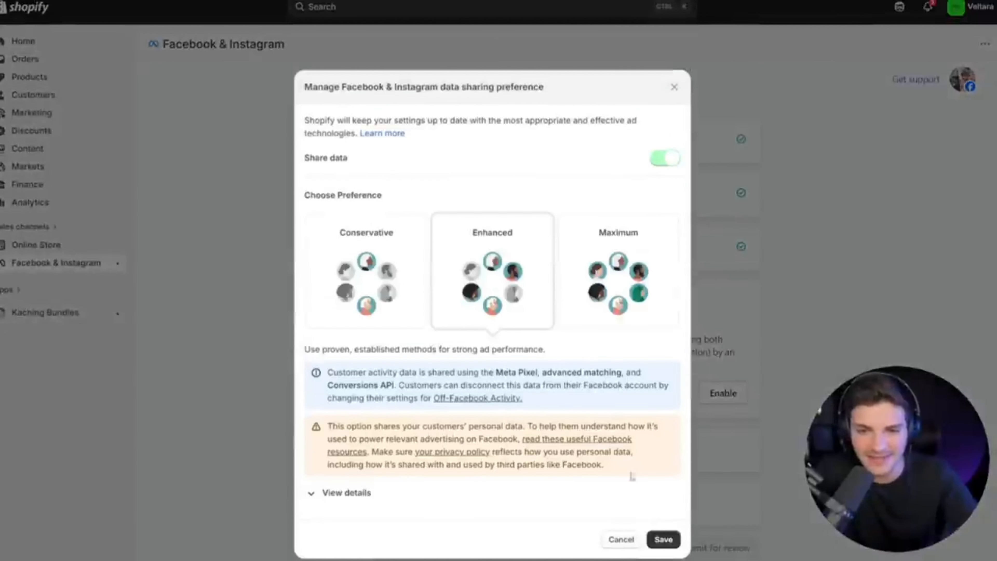
Save Maximum as the Facebook & Instagram data sharing preference and connect a dataset to track customer behavior.
{"action": "left_click", "coordinate": [591, 301]}
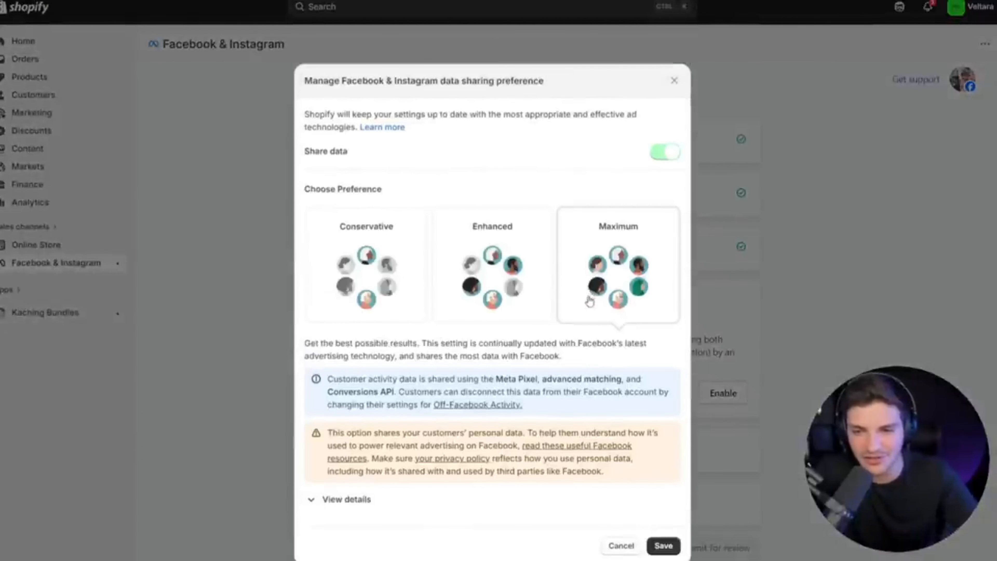
{"action": "left_click", "coordinate": [664, 547]}
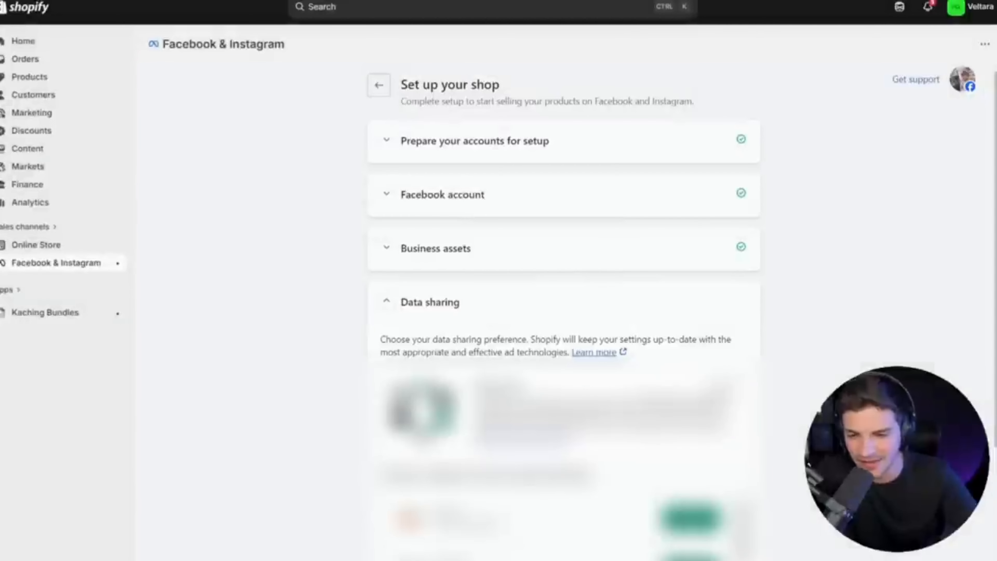
{"action": "scroll", "coordinate": [563, 310], "scroll_direction": "down", "scroll_amount": 3}
{"action": "left_click_drag", "start_coordinate": [387, 348], "coordinate": [603, 353]}
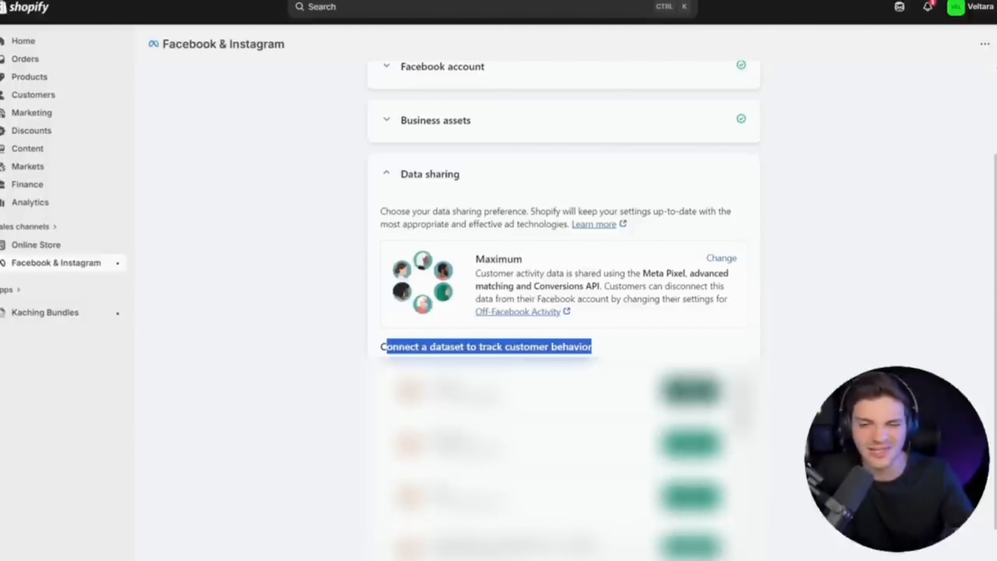
{"action": "left_click", "coordinate": [715, 448]}
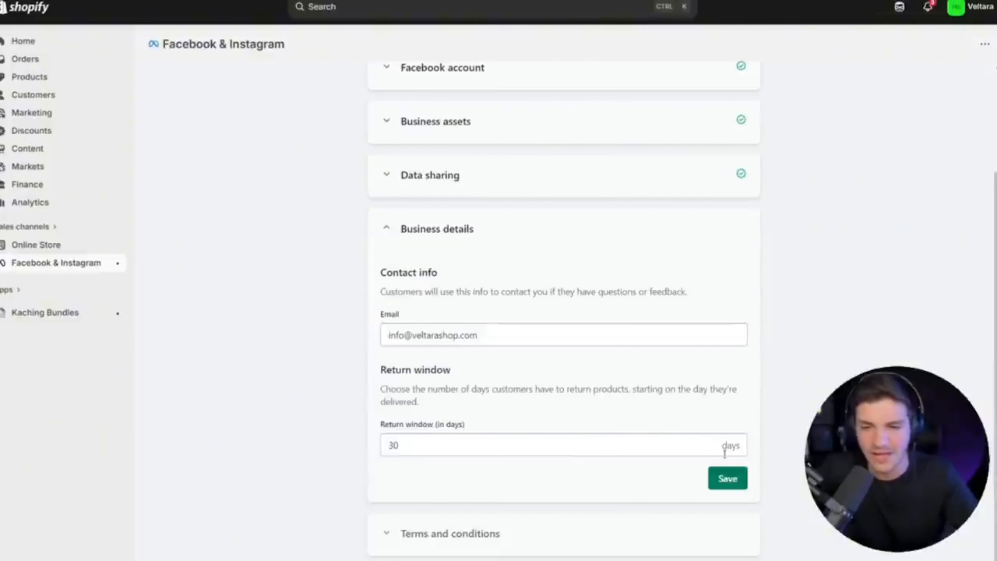
Save the business details with a 30-day return window and submit the shop for review with the Seller Agreement accepted.
{"action": "left_click", "coordinate": [728, 479]}
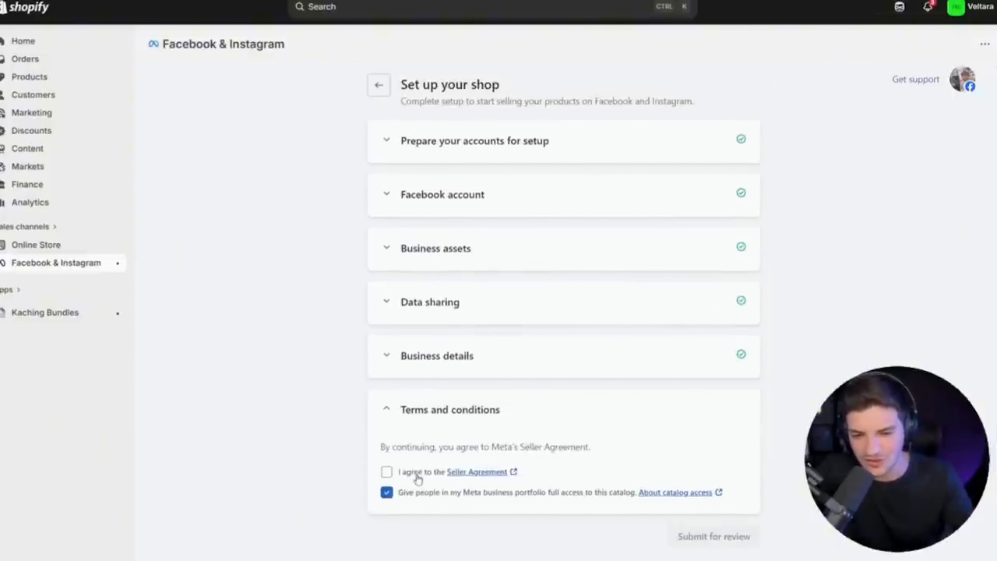
{"action": "left_click", "coordinate": [418, 478]}
{"action": "left_click", "coordinate": [698, 460]}
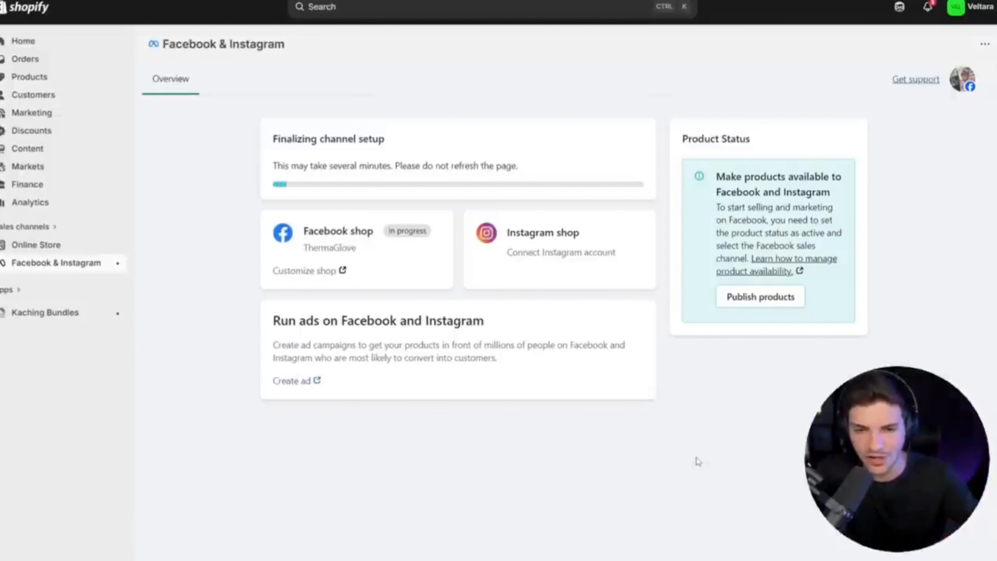
{"action": "left_click_drag", "start_coordinate": [280, 136], "coordinate": [546, 167]}
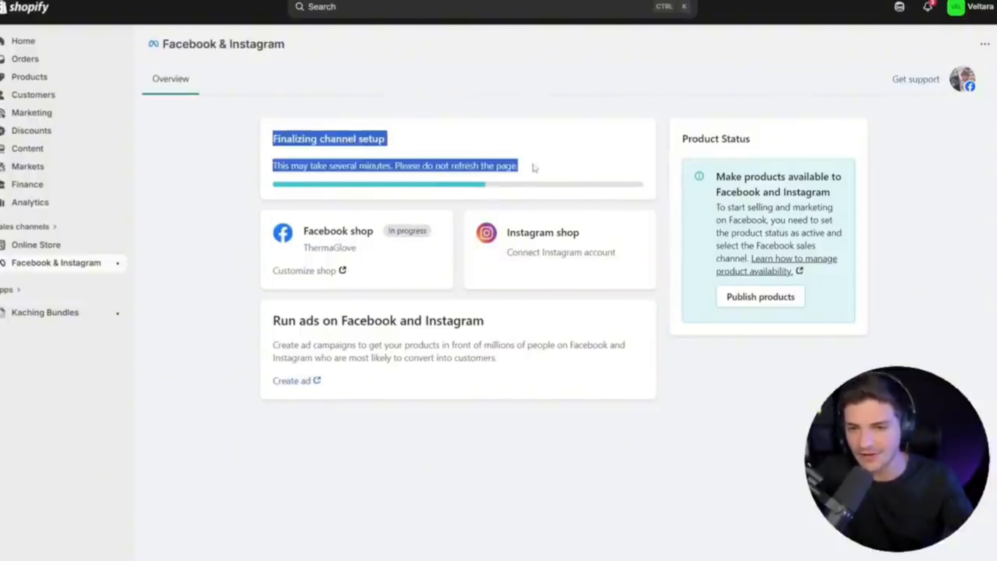
{"action": "left_click", "coordinate": [535, 168]}
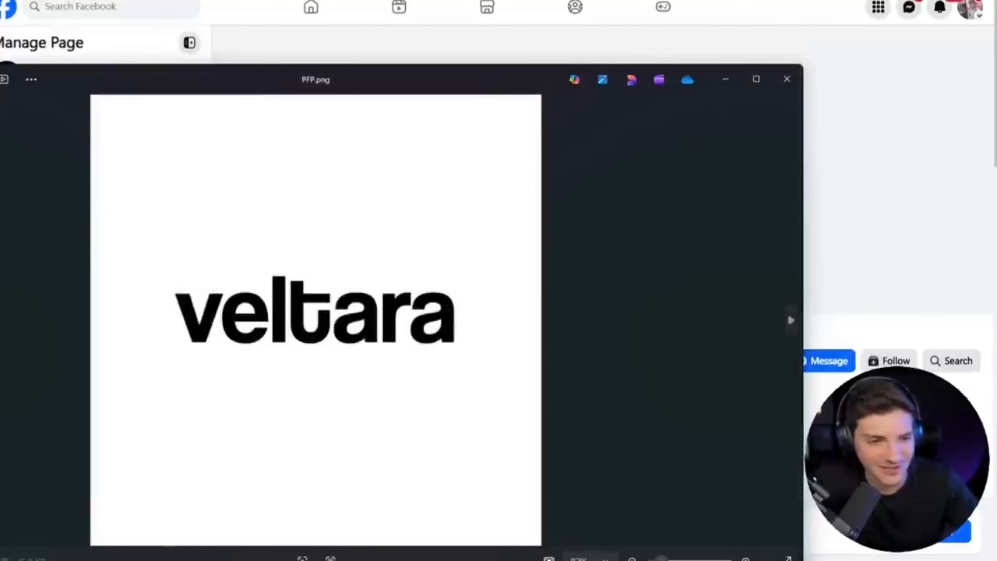
View the brand logo image PFP.png over the Luxe Curations Facebook page and close it.
{"action": "left_click_drag", "start_coordinate": [0, 284], "coordinate": [115, 283]}
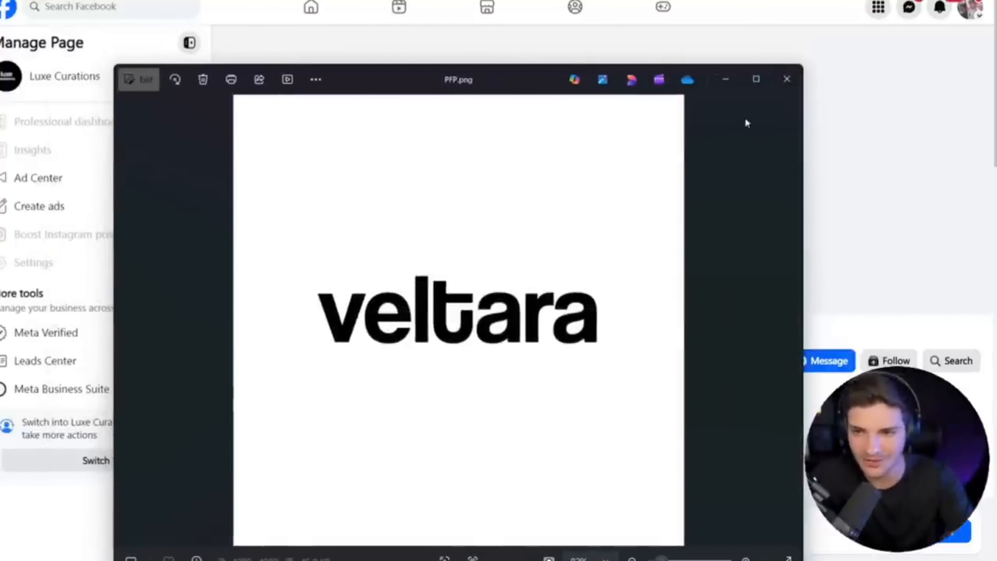
{"action": "left_click", "coordinate": [787, 79]}
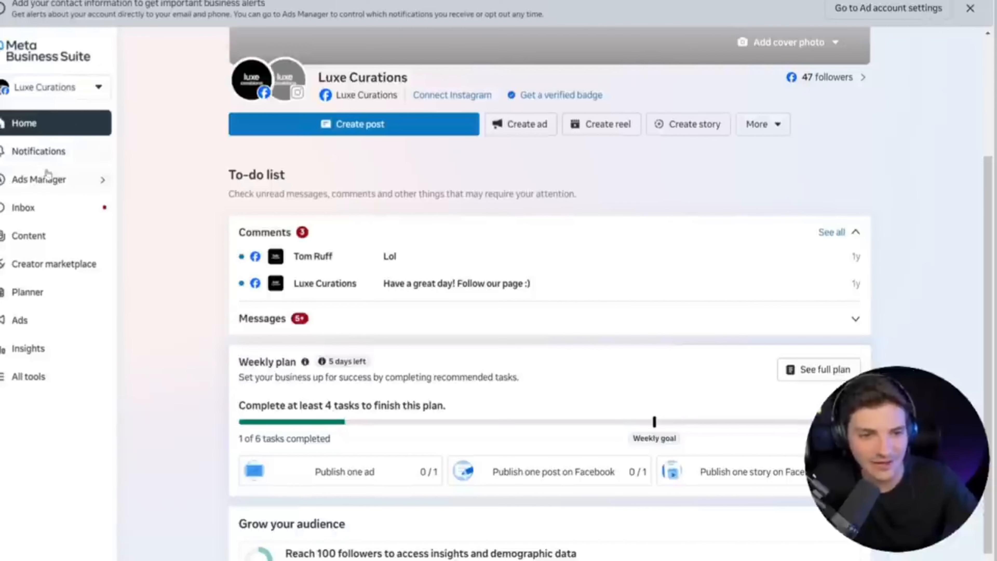
Open the Ads Manager campaigns for Luxe Curations from Meta Business Suite.
{"action": "mouse_move", "coordinate": [25, 186]}
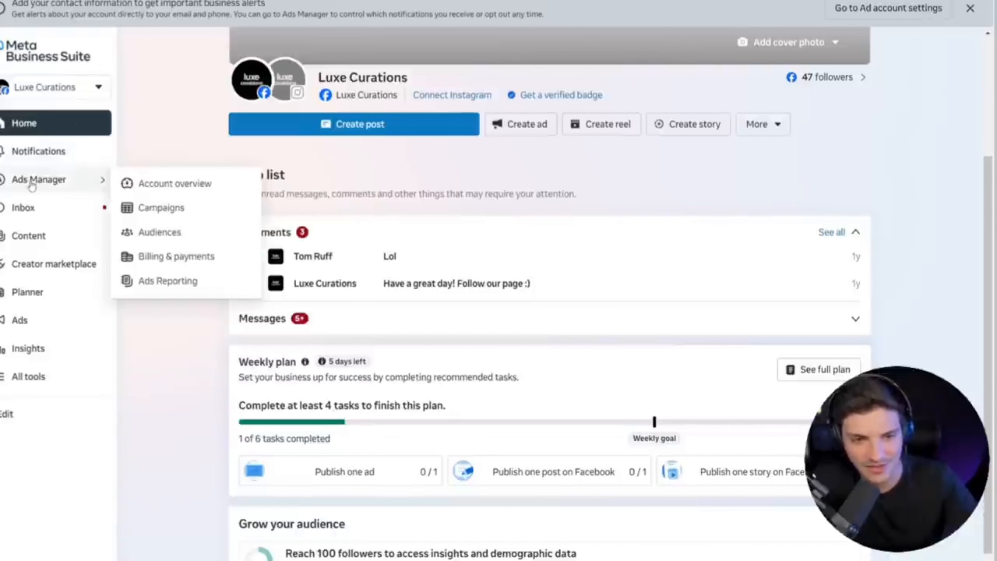
{"action": "left_click", "coordinate": [169, 210]}
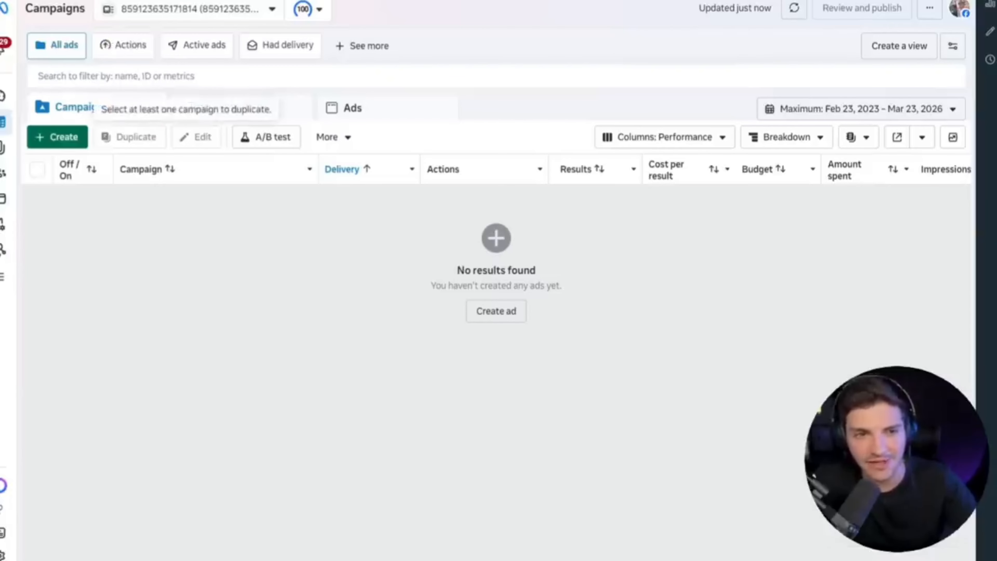
{"action": "double_click", "coordinate": [55, 8]}
{"action": "left_click", "coordinate": [158, 16]}
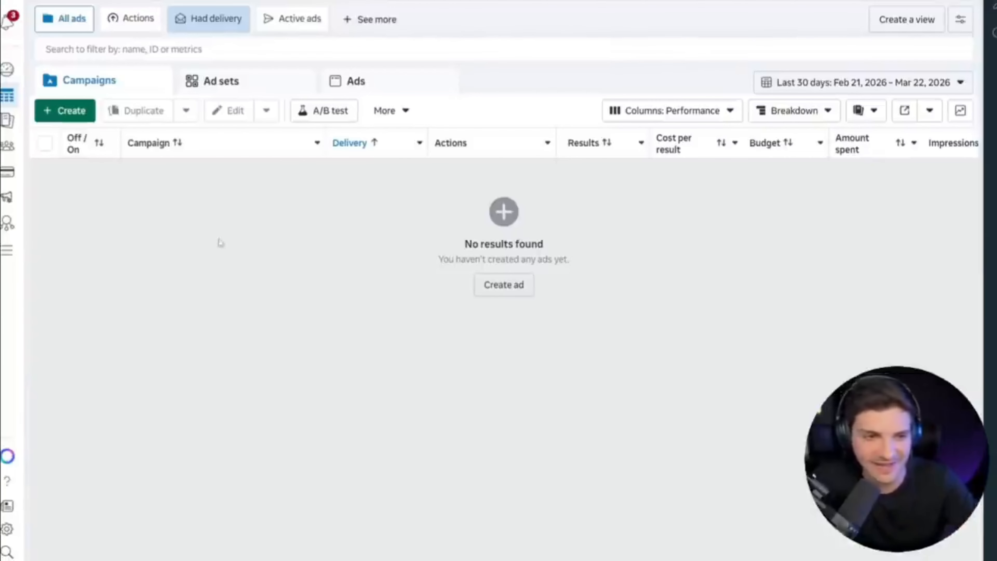
Open the business settings from Ads Manager and show the business portfolio's Pages.
{"action": "left_click", "coordinate": [14, 259]}
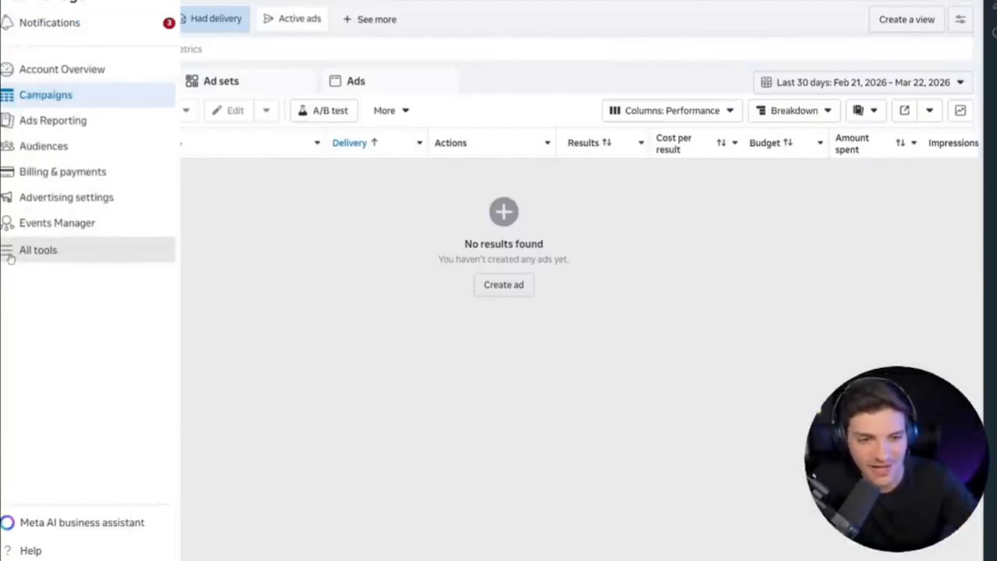
{"action": "left_click", "coordinate": [674, 199]}
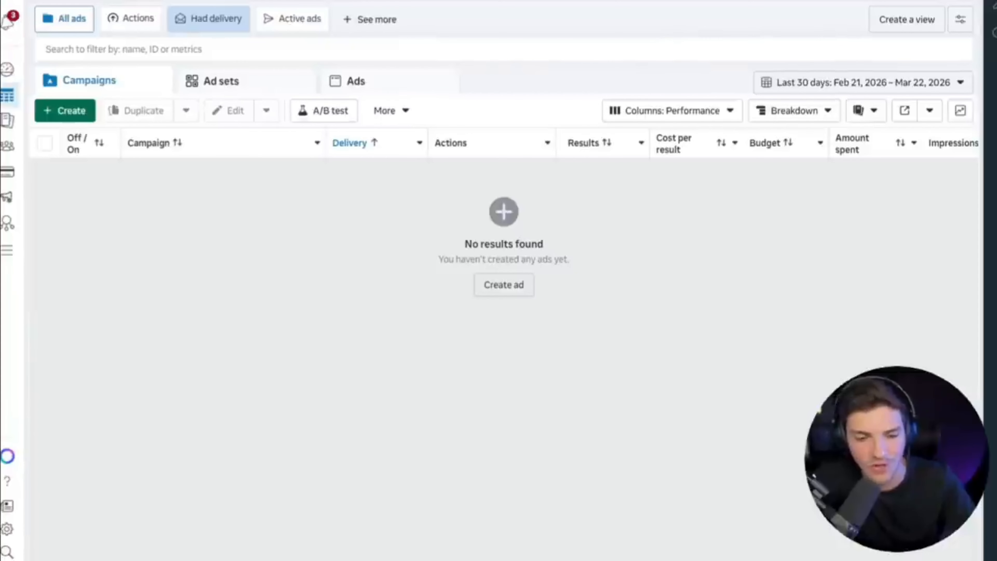
{"action": "left_click", "coordinate": [9, 532]}
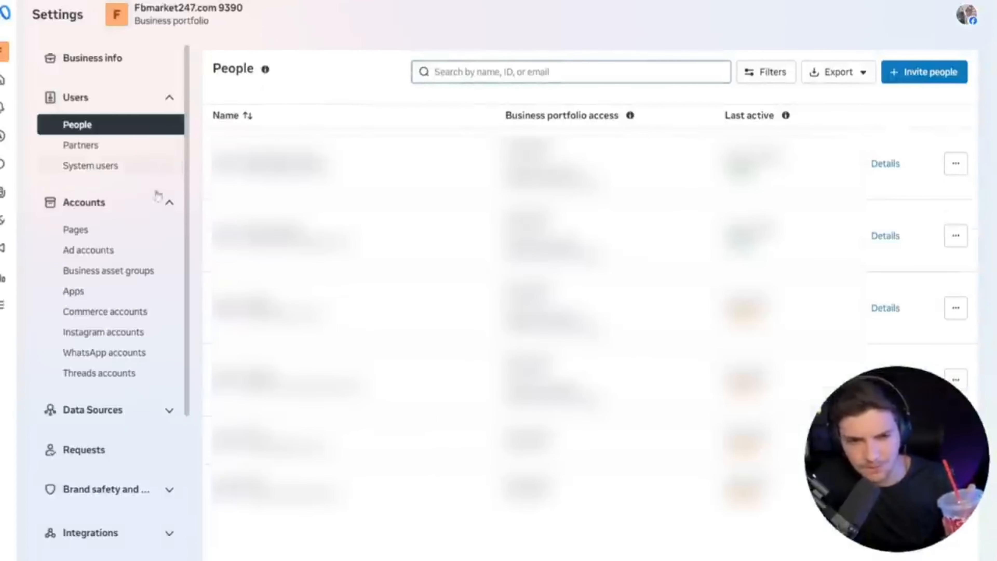
{"action": "left_click", "coordinate": [103, 229]}
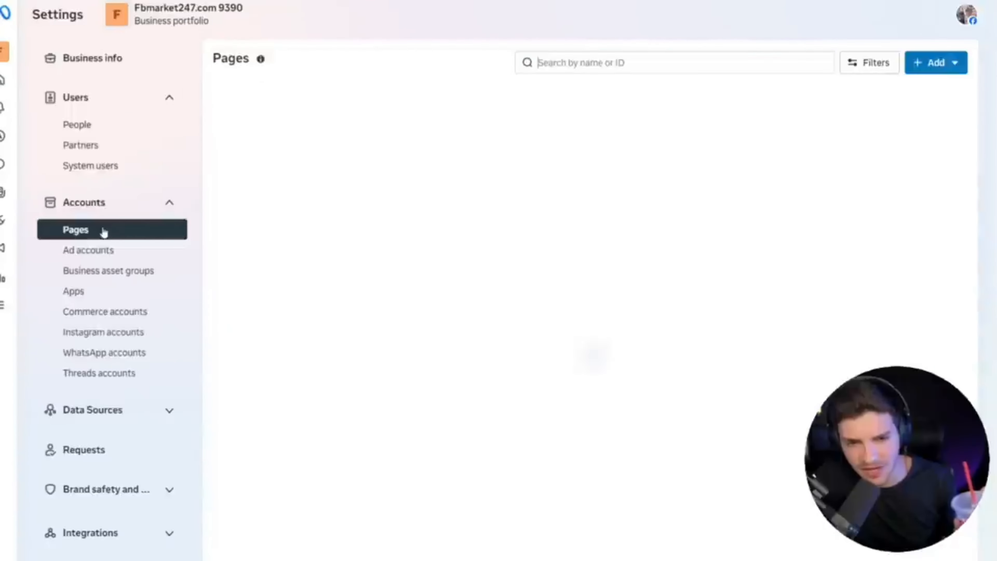
Start adding an existing Page to the portfolio, search for "luxe curations" and choose the Luxe Curations Personal Coach page.
{"action": "left_click", "coordinate": [937, 63]}
{"action": "left_click", "coordinate": [848, 110]}
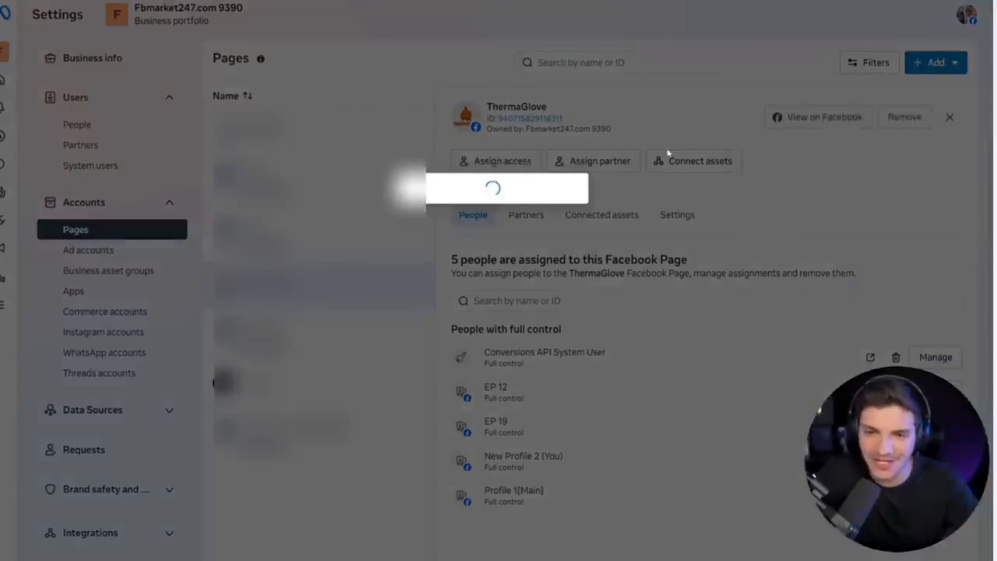
{"action": "type", "text": "luxe"}
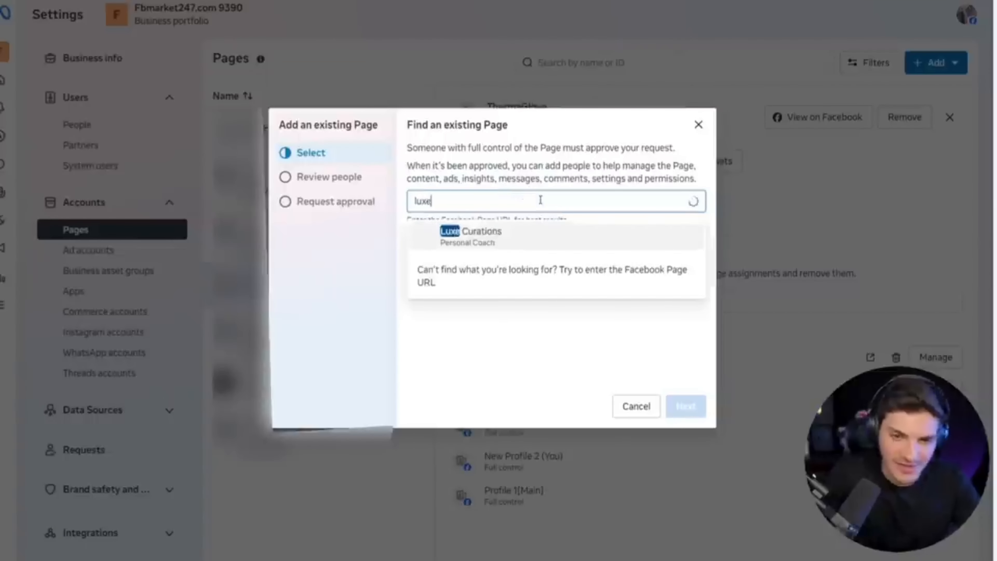
{"action": "type", "text": " curations"}
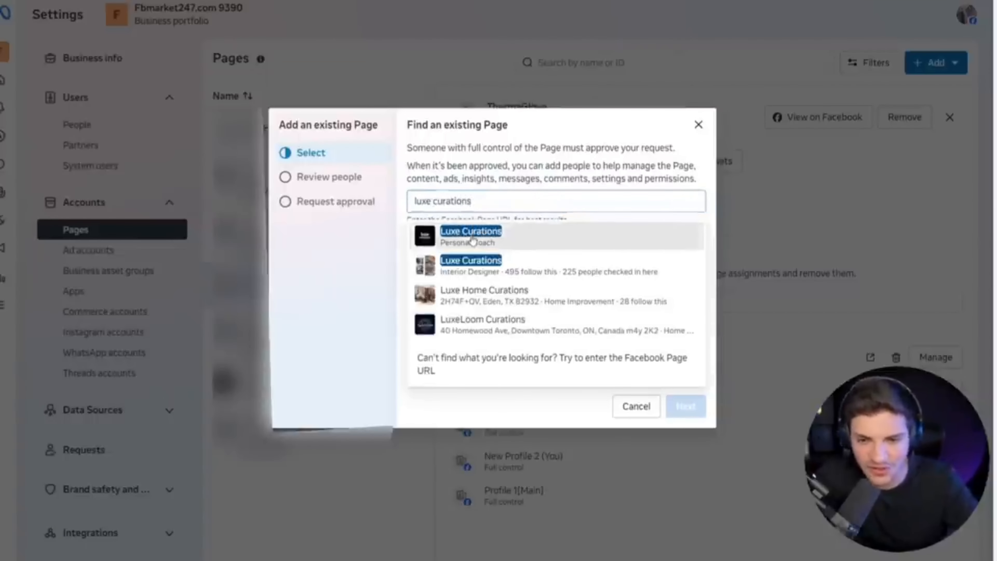
{"action": "left_click", "coordinate": [474, 238]}
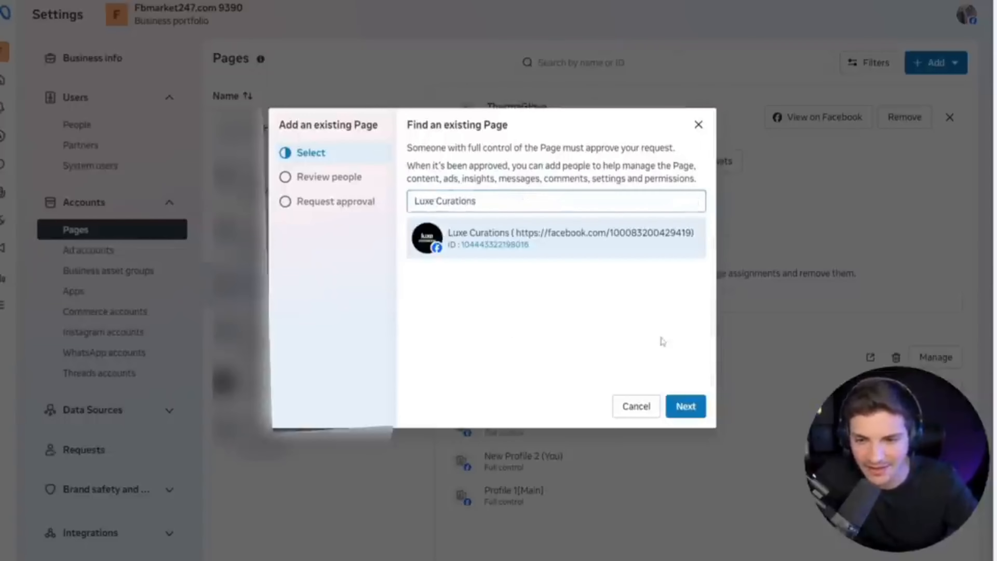
{"action": "left_click", "coordinate": [686, 405]}
Agree to the Meta Commercial Terms and Pages policies and send the request to add the Luxe Curations page.
{"action": "scroll", "coordinate": [608, 365], "scroll_direction": "down", "scroll_amount": 3}
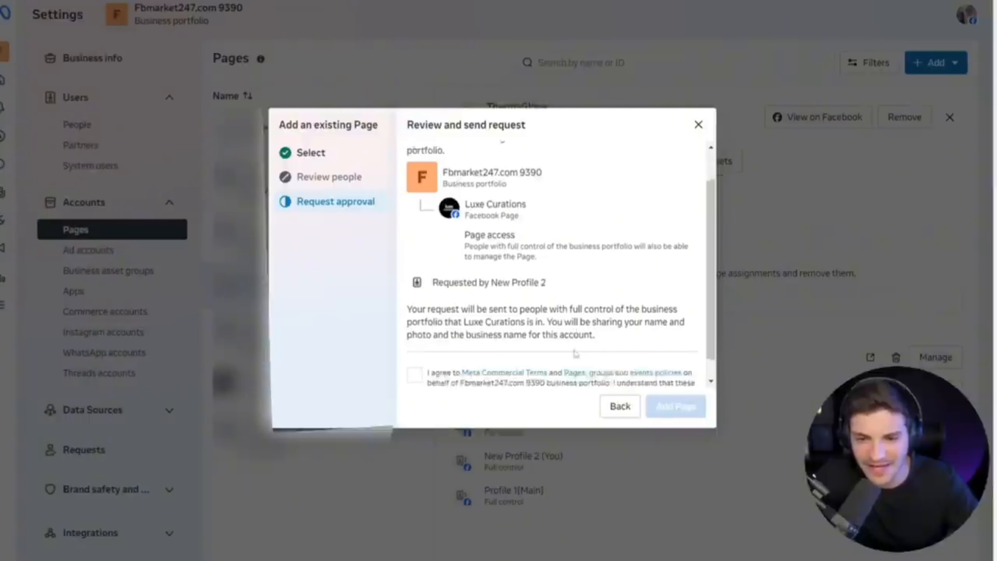
{"action": "left_click", "coordinate": [414, 353]}
{"action": "left_click", "coordinate": [671, 405]}
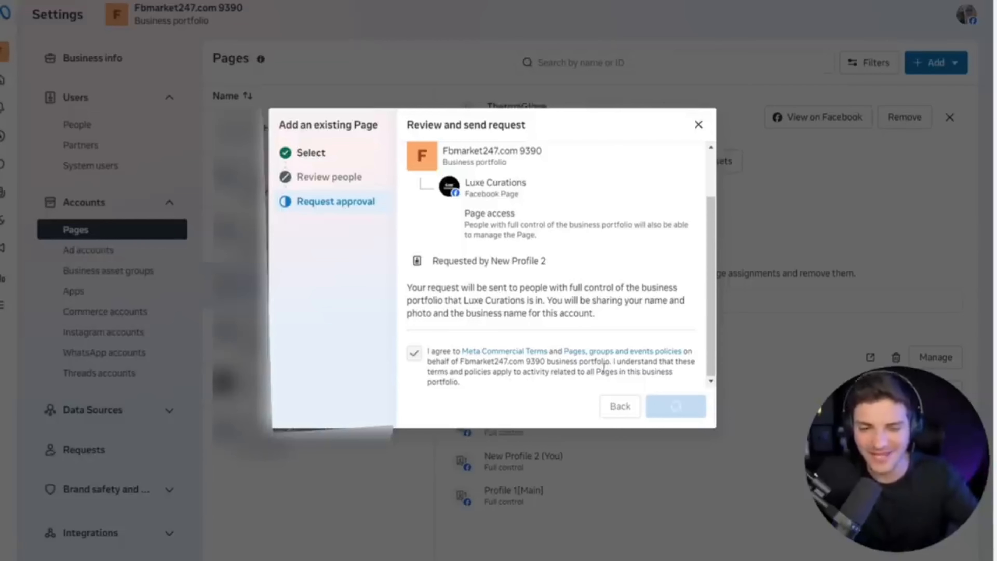
{"action": "left_click", "coordinate": [685, 407]}
Select the Aurovia page and assign all people Full control with the Everything permission.
{"action": "left_click", "coordinate": [304, 393]}
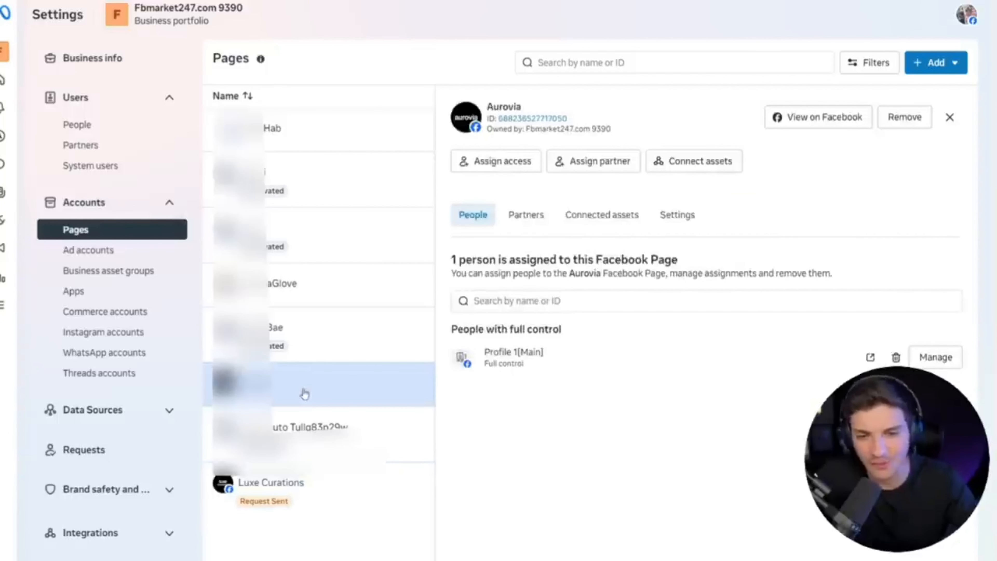
{"action": "left_click", "coordinate": [498, 167]}
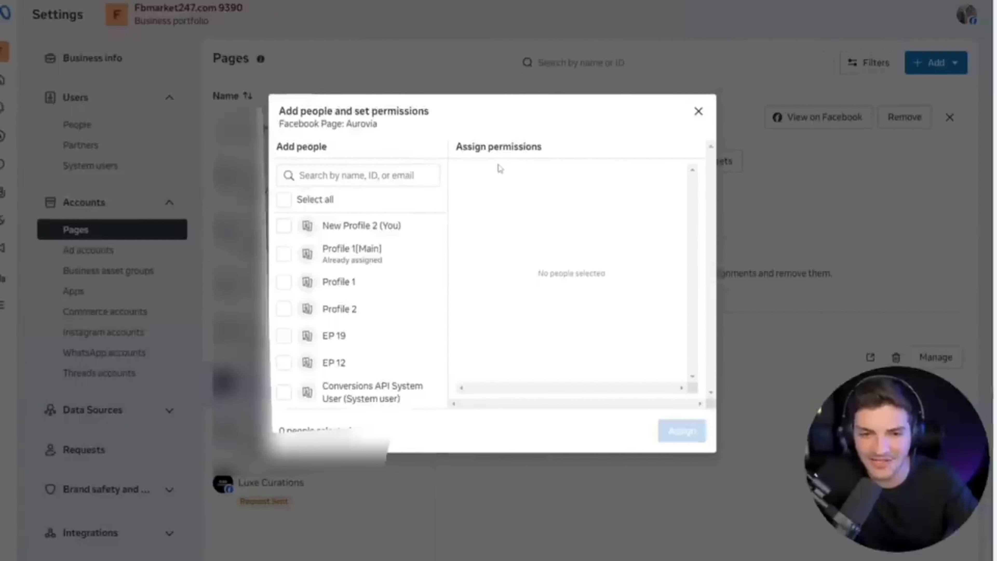
{"action": "left_click", "coordinate": [290, 228]}
{"action": "left_click", "coordinate": [284, 200]}
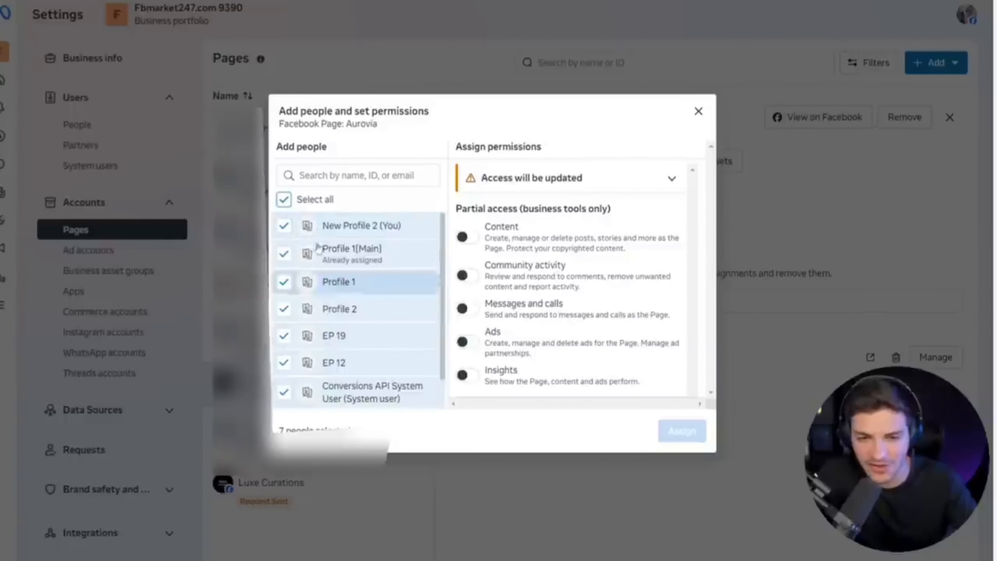
{"action": "scroll", "coordinate": [534, 281], "scroll_direction": "down", "scroll_amount": 5}
{"action": "left_click", "coordinate": [464, 346]}
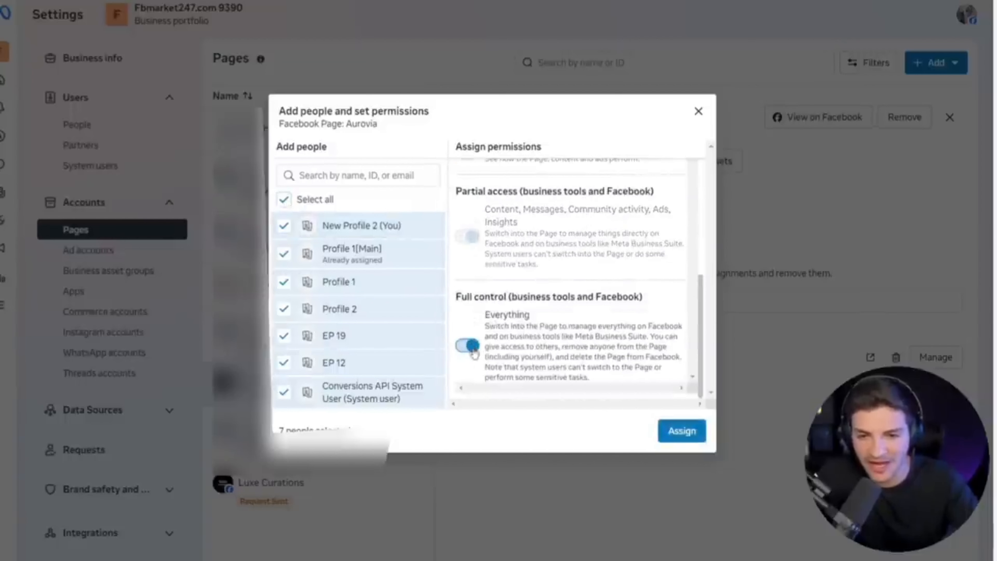
{"action": "left_click_drag", "start_coordinate": [483, 316], "coordinate": [541, 315]}
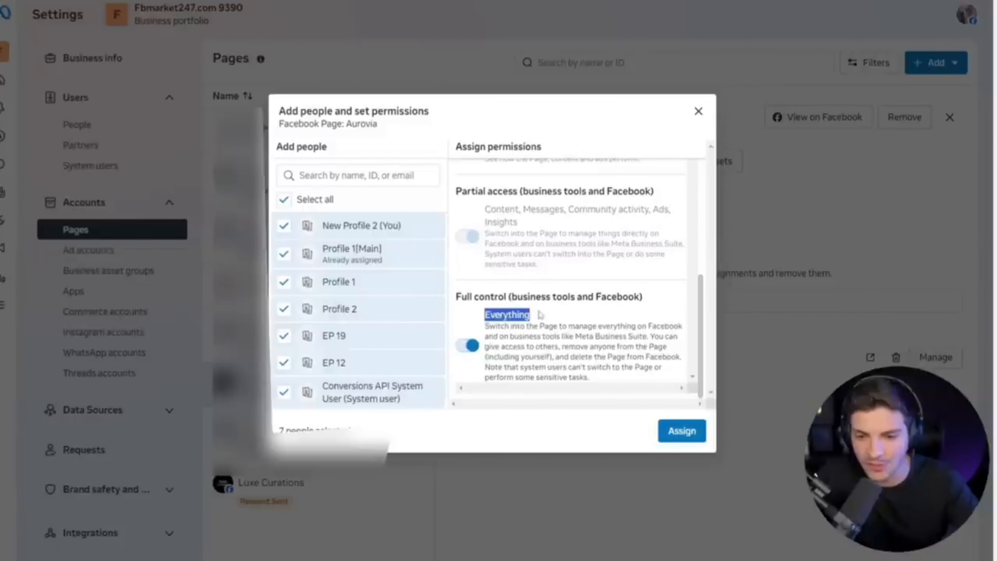
{"action": "left_click", "coordinate": [673, 433]}
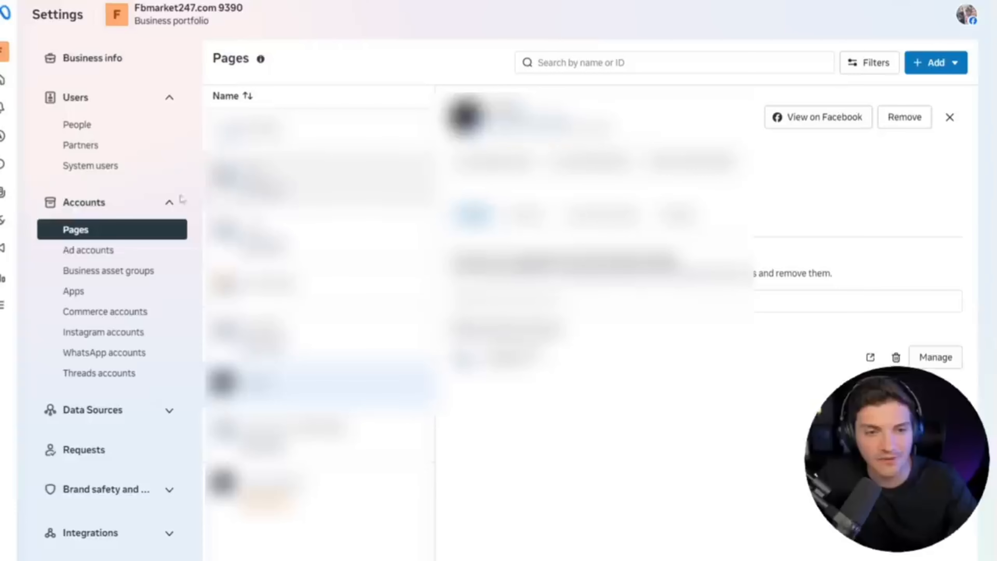
Show the portfolio's ad accounts and assign all people the Manage campaigns (ads) permission on the ad account owned by R 51.
{"action": "left_click", "coordinate": [86, 255]}
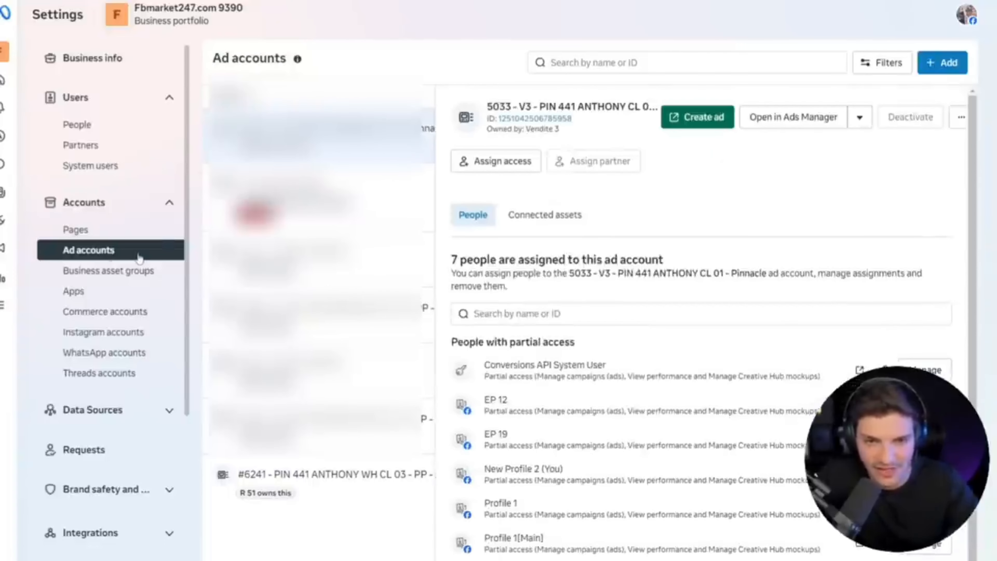
{"action": "left_click", "coordinate": [330, 483]}
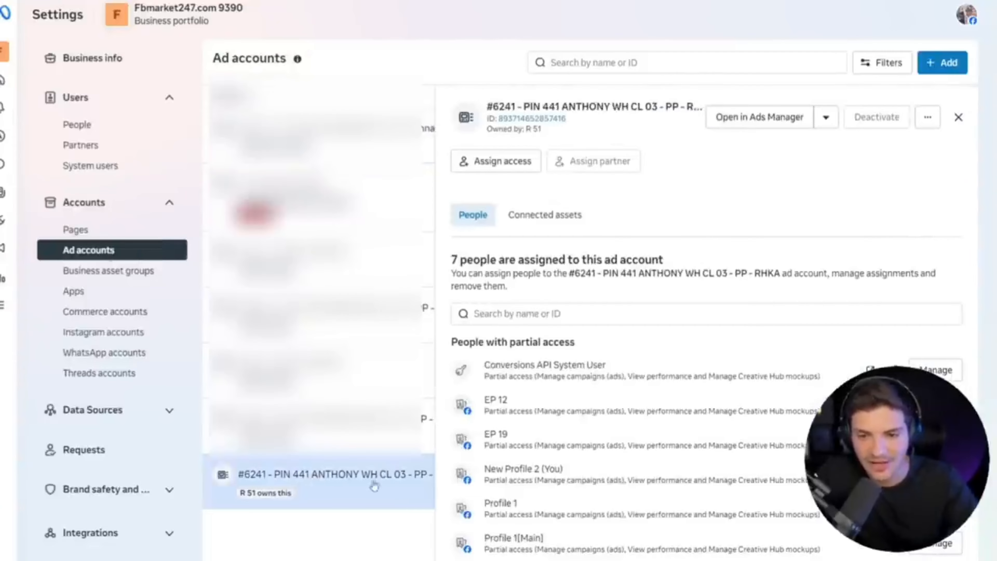
{"action": "left_click", "coordinate": [483, 168]}
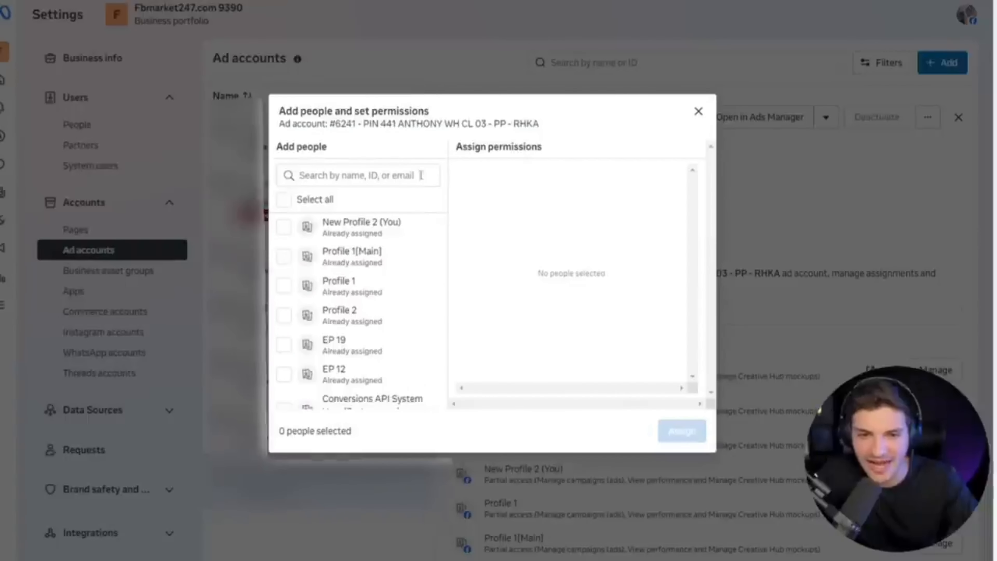
{"action": "left_click", "coordinate": [283, 200]}
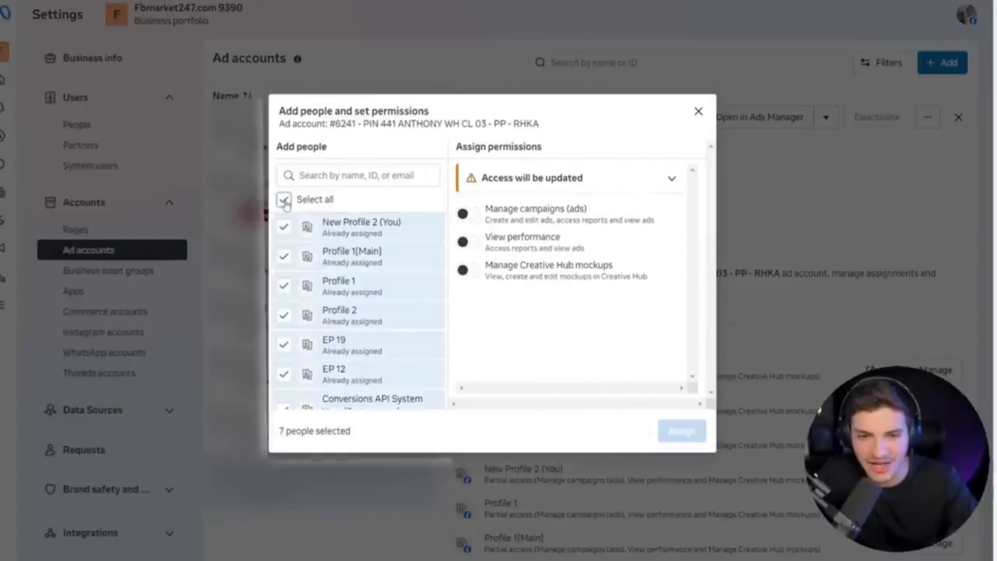
{"action": "left_click", "coordinate": [467, 213]}
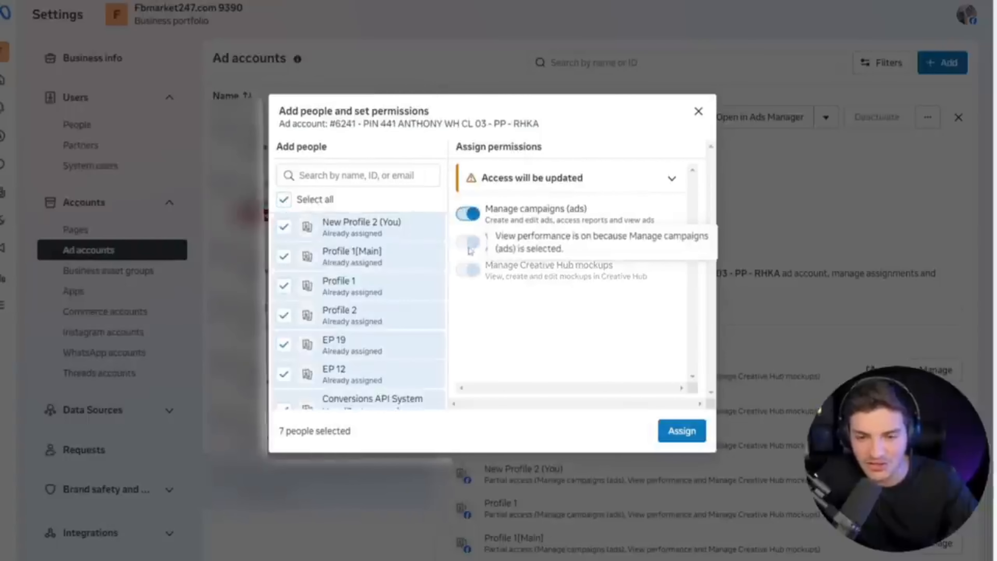
{"action": "left_click", "coordinate": [672, 436]}
Open Datasets & pixels and assign all people full control (Manage events dataset) of the asdf dataset.
{"action": "left_click", "coordinate": [92, 418]}
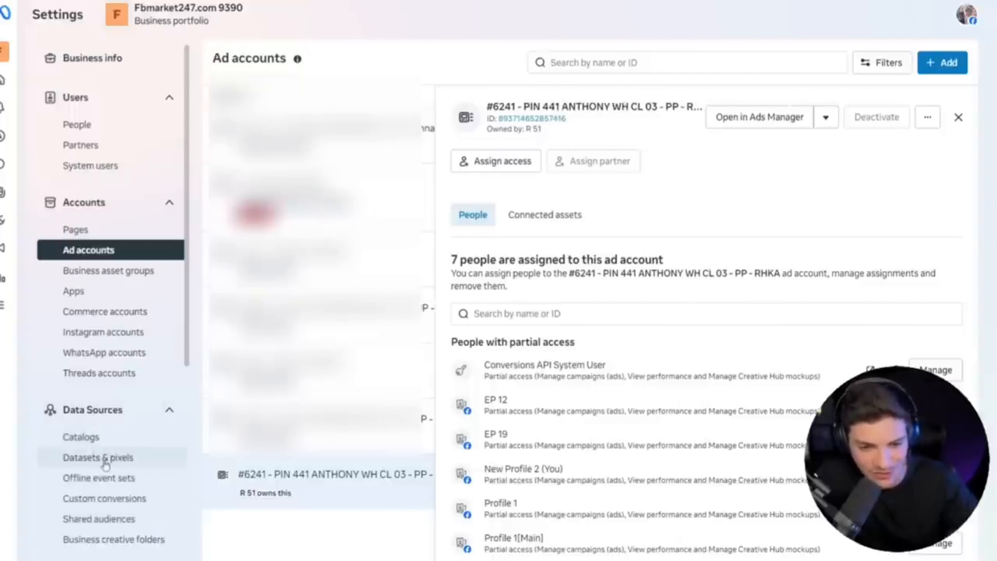
{"action": "left_click", "coordinate": [105, 466]}
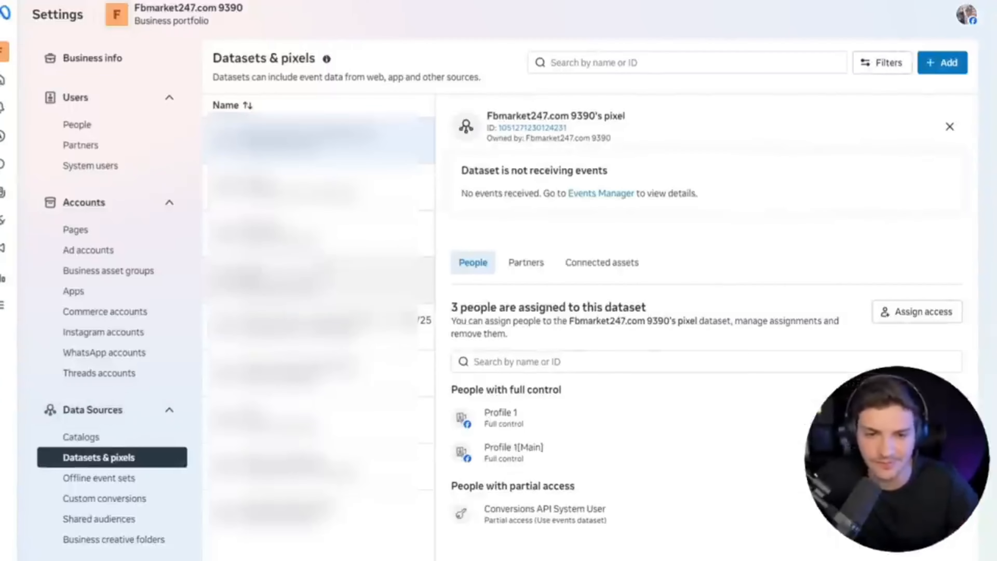
{"action": "left_click", "coordinate": [338, 280]}
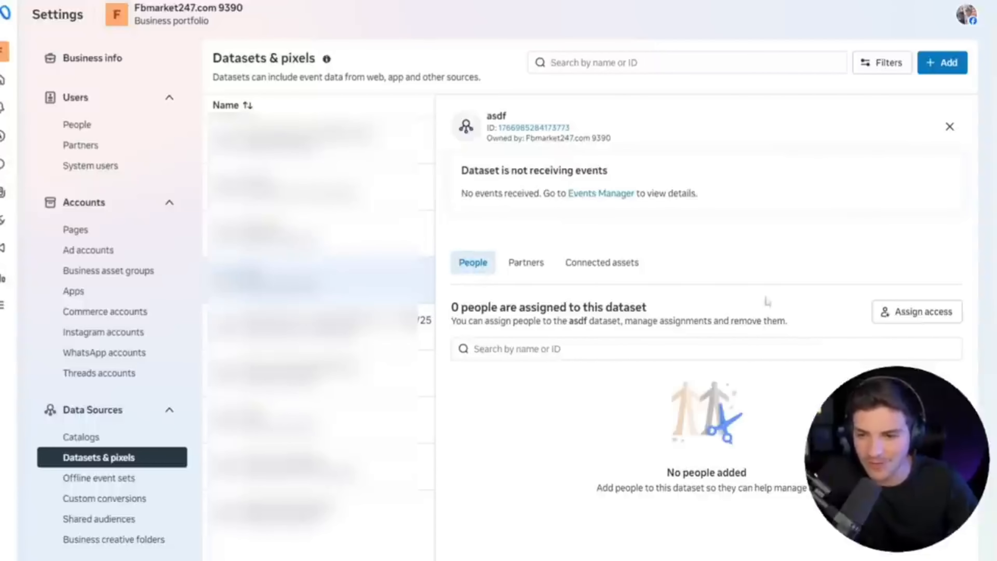
{"action": "left_click", "coordinate": [906, 312]}
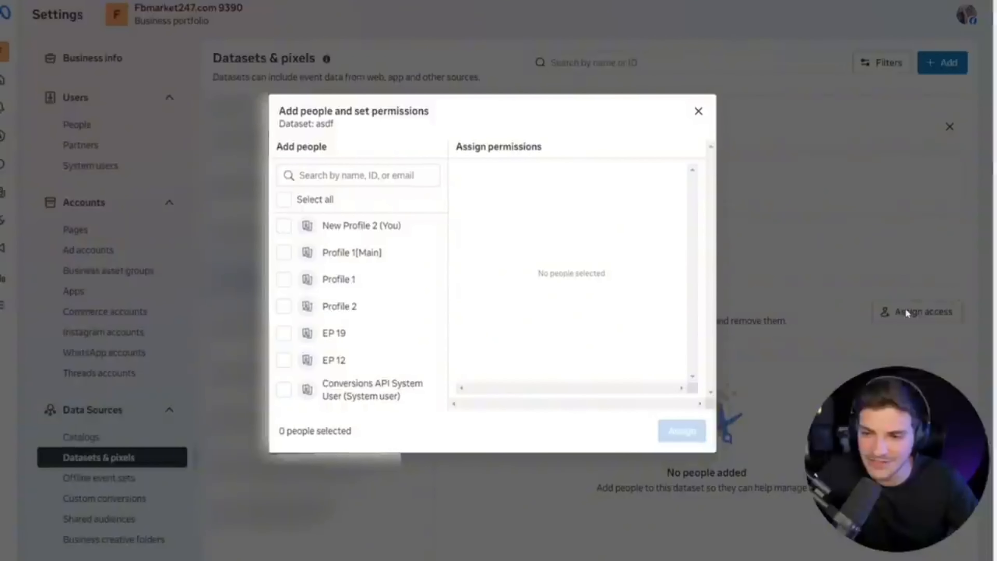
{"action": "left_click", "coordinate": [305, 199]}
{"action": "left_click", "coordinate": [476, 282]}
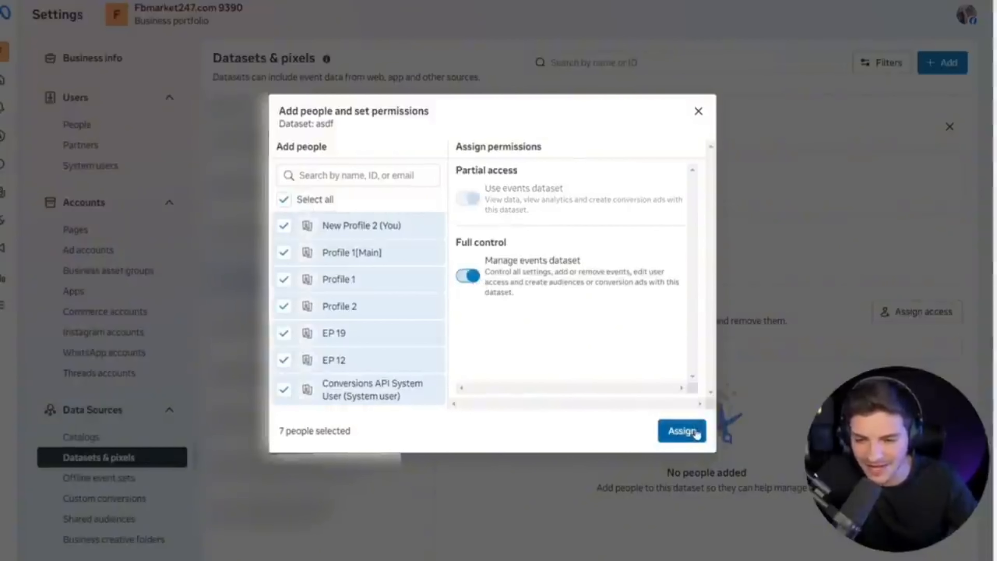
{"action": "left_click", "coordinate": [683, 431]}
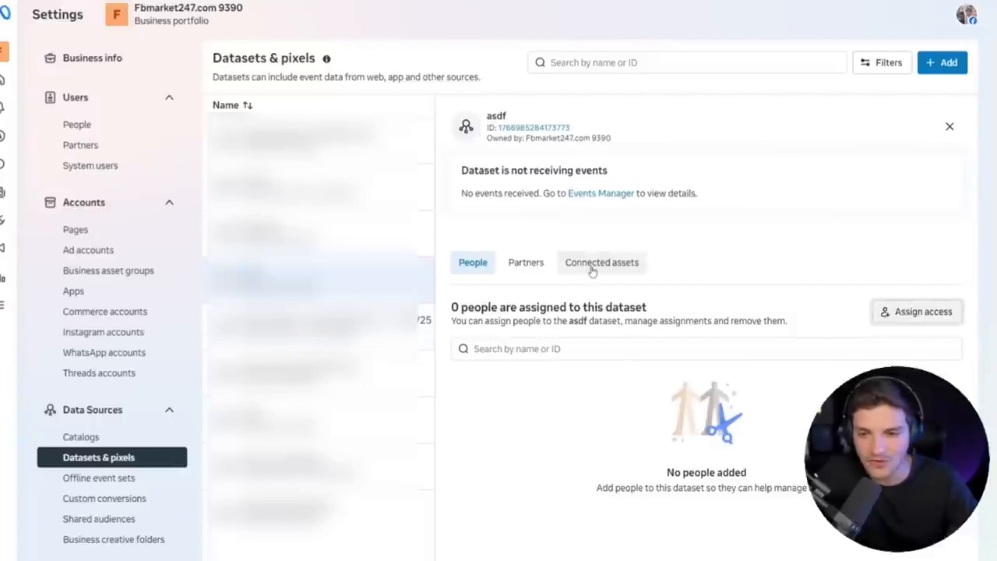
Open the asdf dataset's connected assets and choose the RHKA ad account as the asset to connect.
{"action": "left_click", "coordinate": [598, 267]}
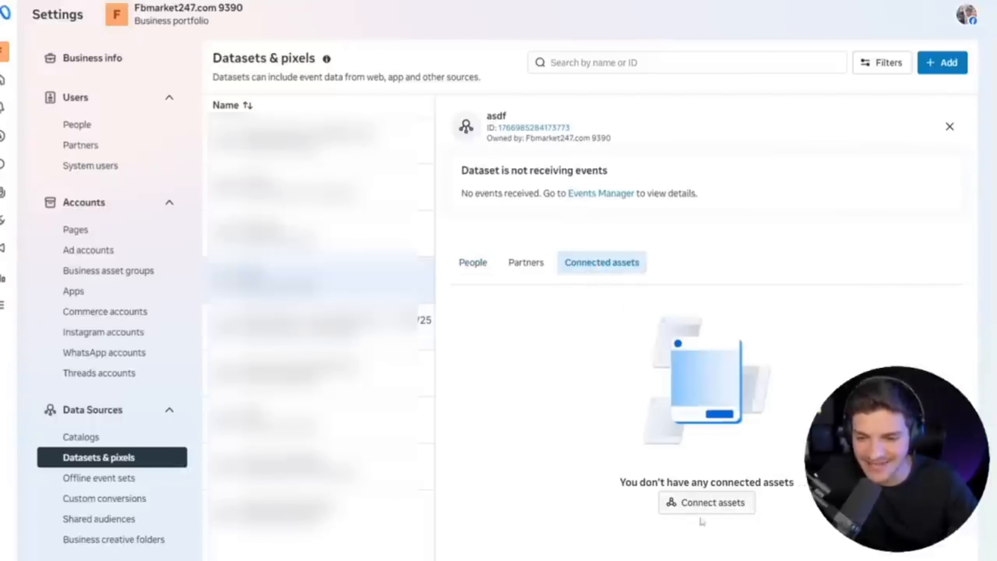
{"action": "left_click", "coordinate": [706, 510]}
{"action": "left_click", "coordinate": [498, 230]}
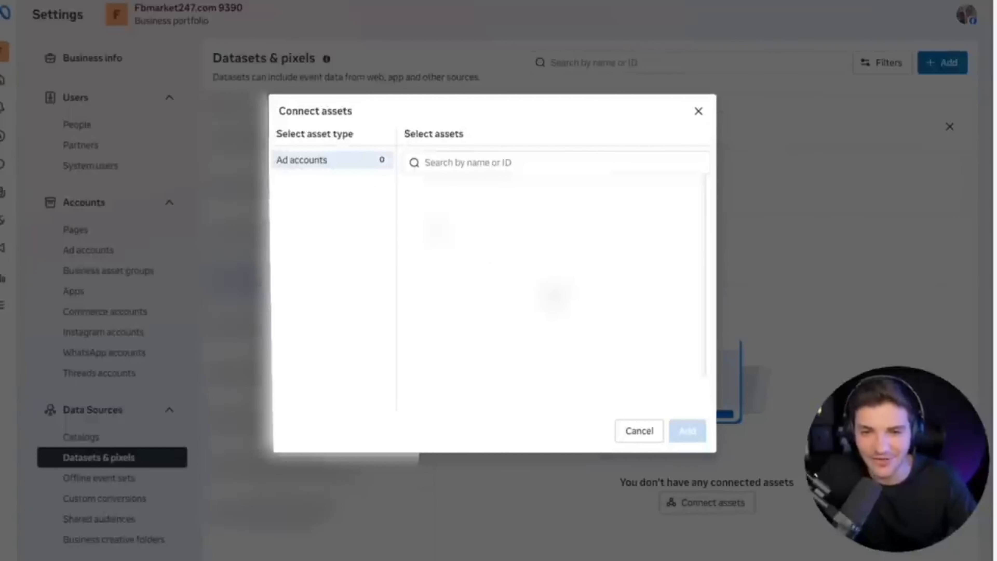
{"action": "left_click", "coordinate": [489, 388]}
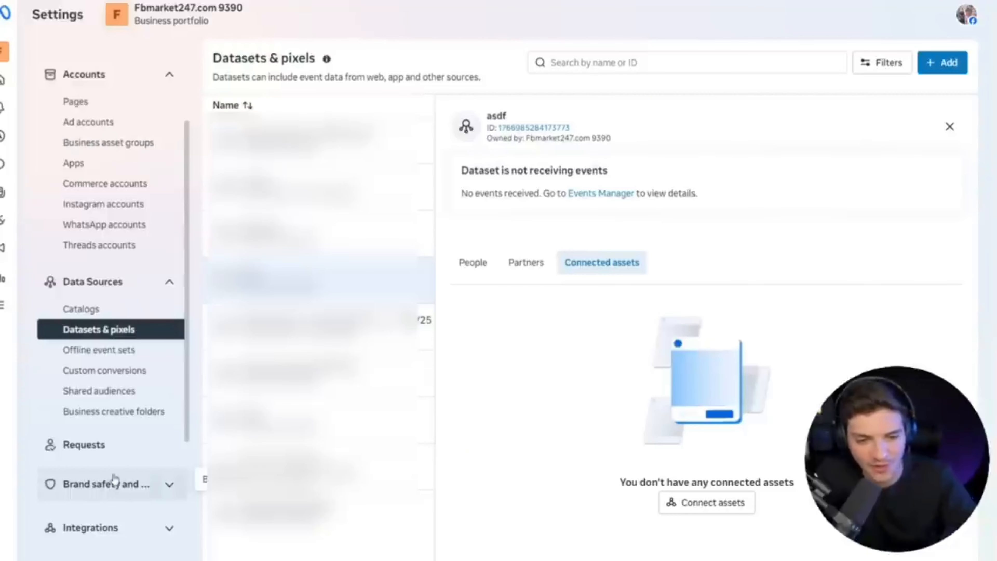
Open the brand safety Domains settings and create the domain veltarashop.com for the business portfolio.
{"action": "left_click", "coordinate": [114, 479]}
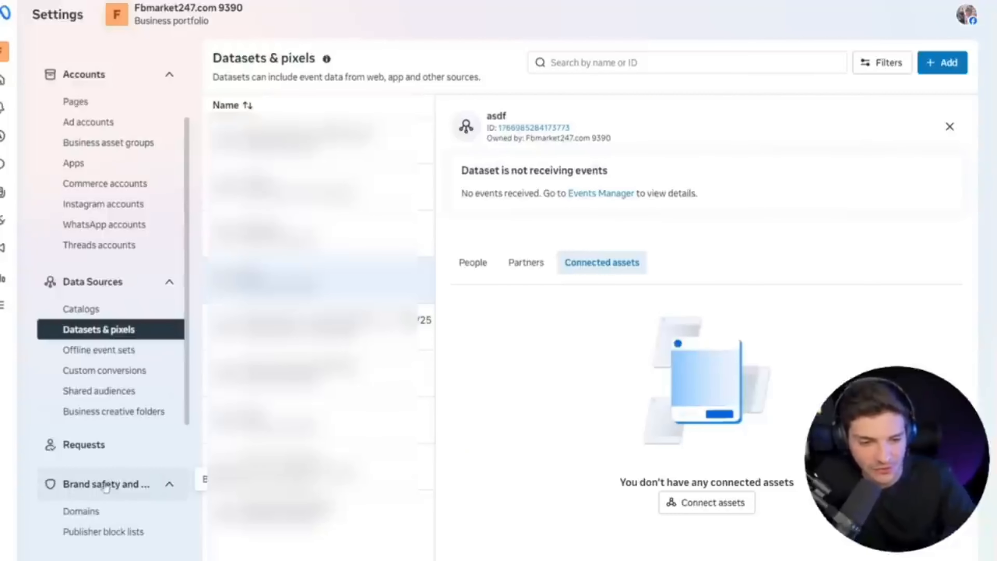
{"action": "left_click", "coordinate": [88, 511]}
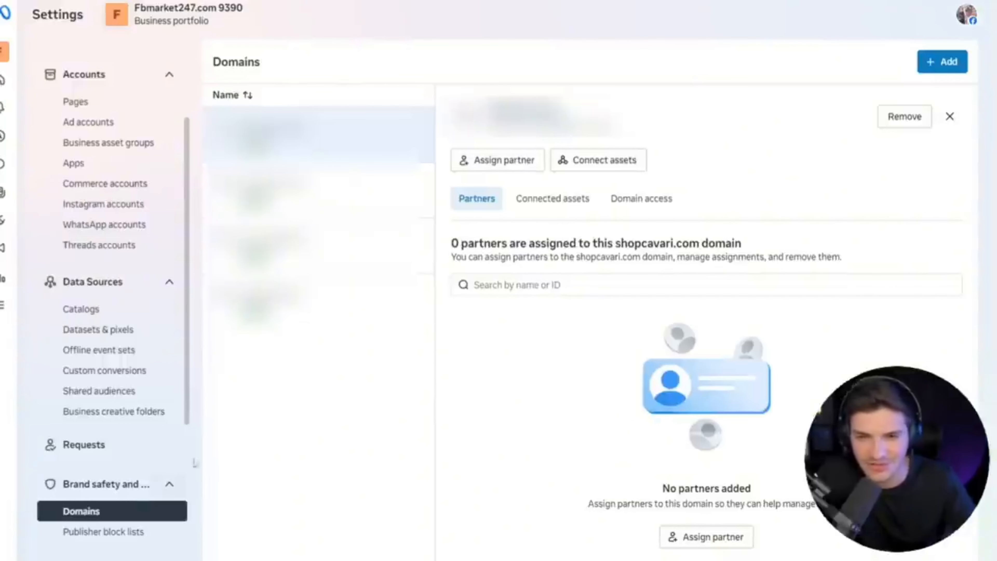
{"action": "left_click", "coordinate": [943, 61]}
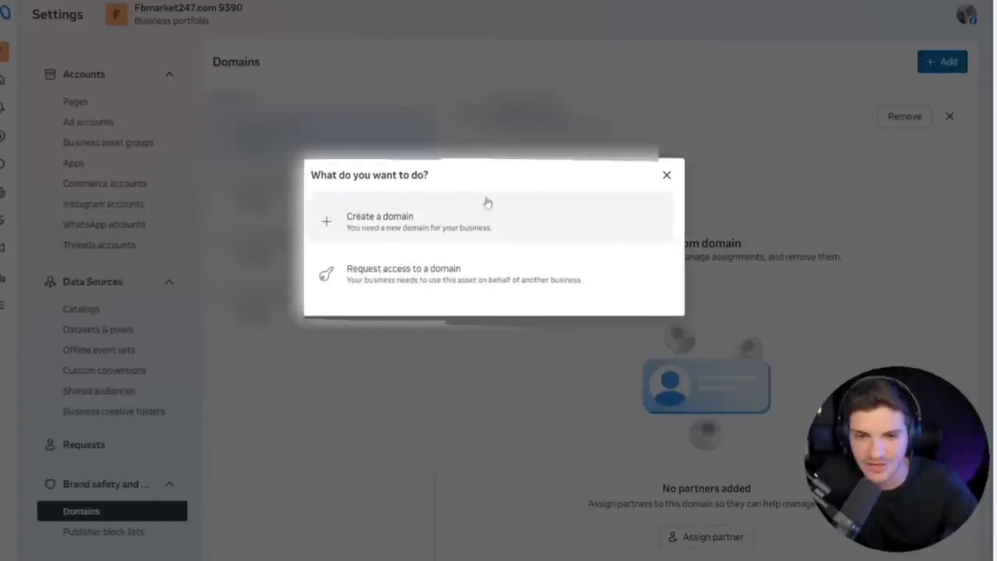
{"action": "left_click", "coordinate": [391, 231]}
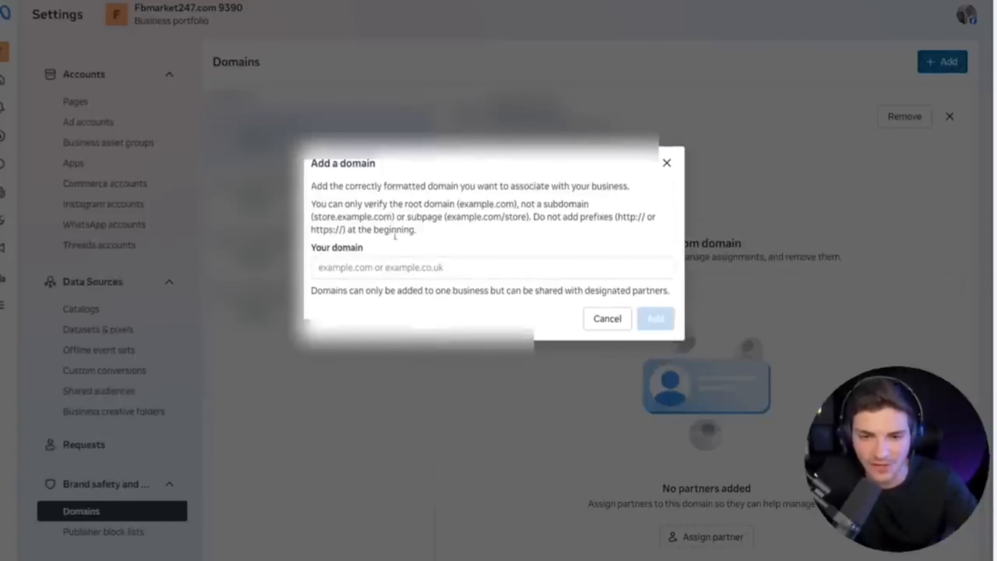
{"action": "left_click", "coordinate": [397, 268]}
{"action": "type", "text": "veltarashop.com/"}
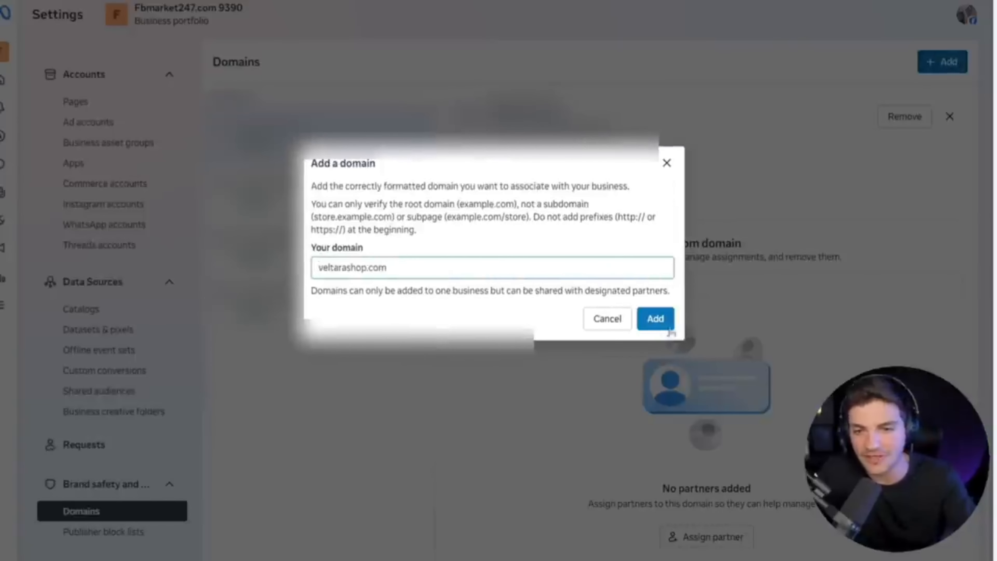
{"action": "left_click", "coordinate": [670, 327]}
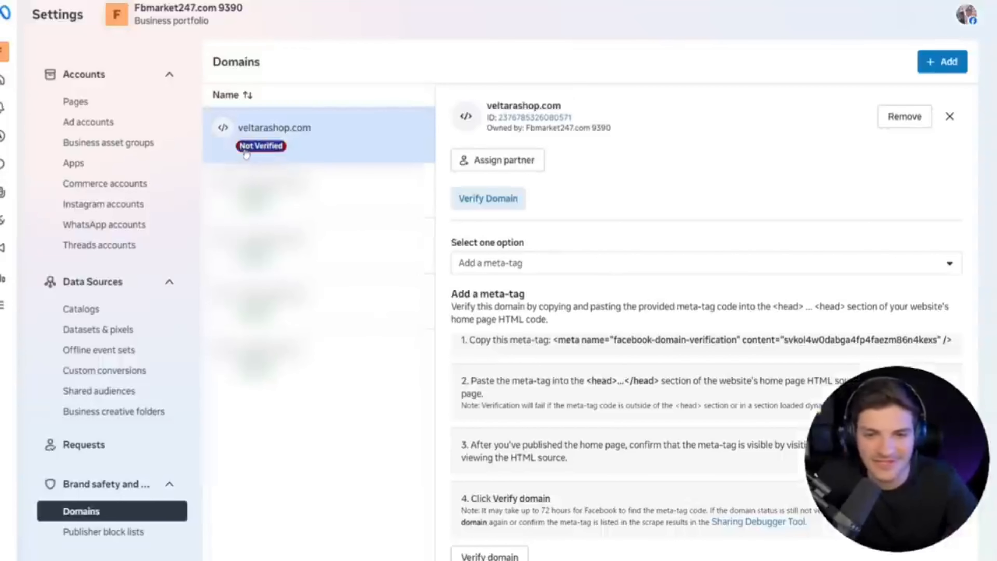
Choose "Add a meta-tag" as the verification option for veltarashop.com and copy the provided meta-tag.
{"action": "left_click", "coordinate": [496, 267]}
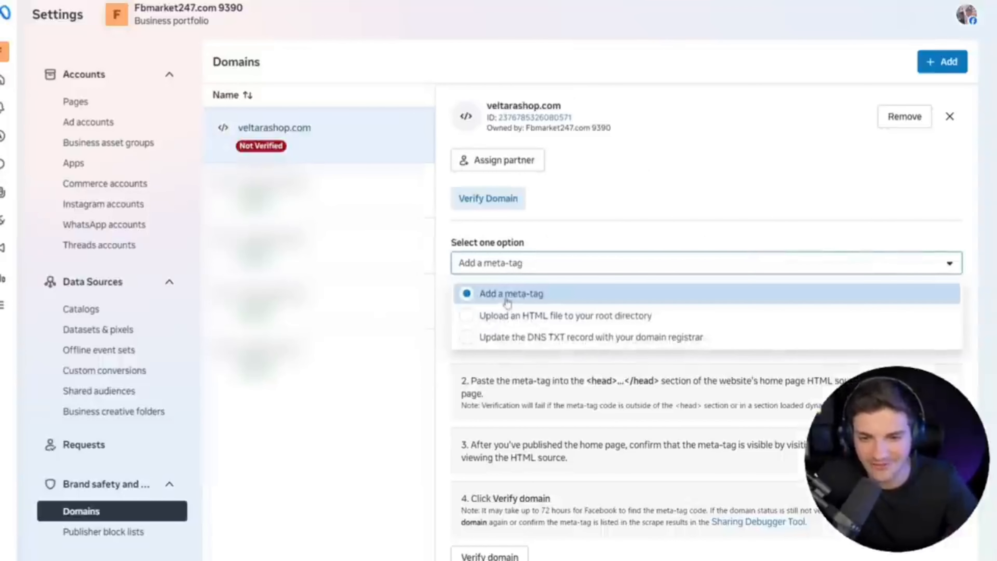
{"action": "left_click", "coordinate": [512, 293]}
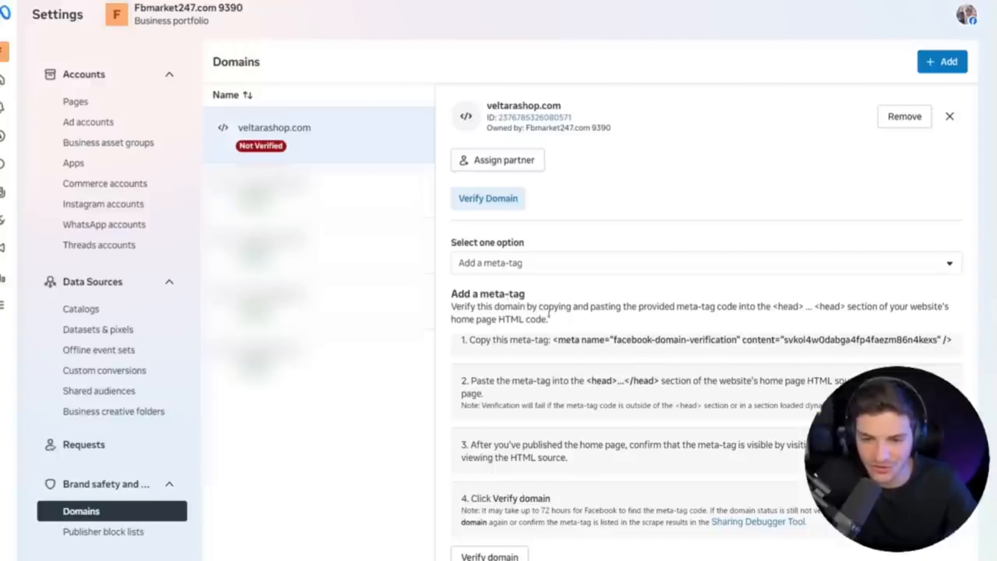
{"action": "left_click_drag", "start_coordinate": [584, 341], "coordinate": [554, 354]}
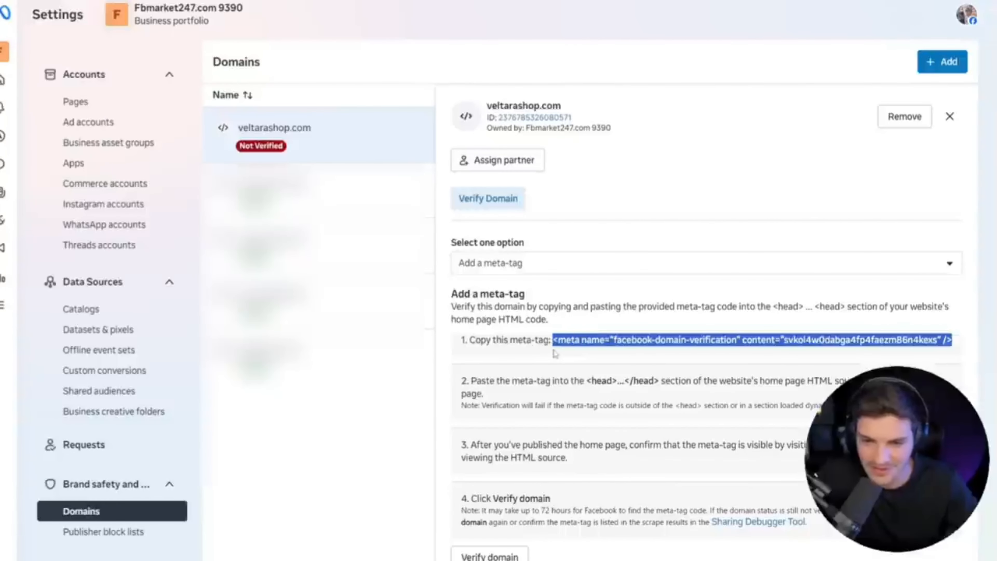
{"action": "right_click", "coordinate": [572, 341]}
{"action": "left_click", "coordinate": [595, 351]}
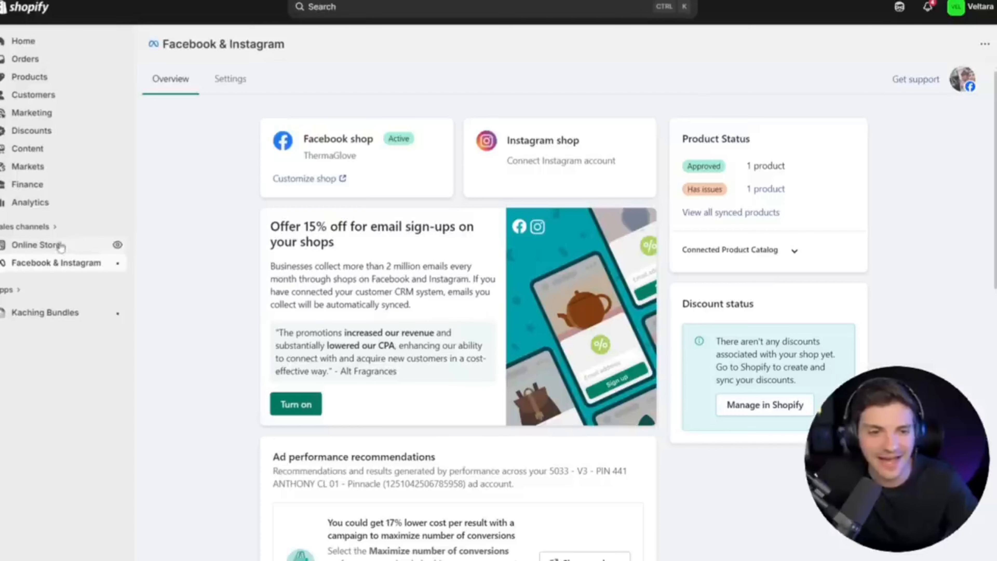
Switch to Shopify and open the code editor for the current theme, pre-built-theme-alt-new, in the Online Store.
{"action": "left_click", "coordinate": [36, 246]}
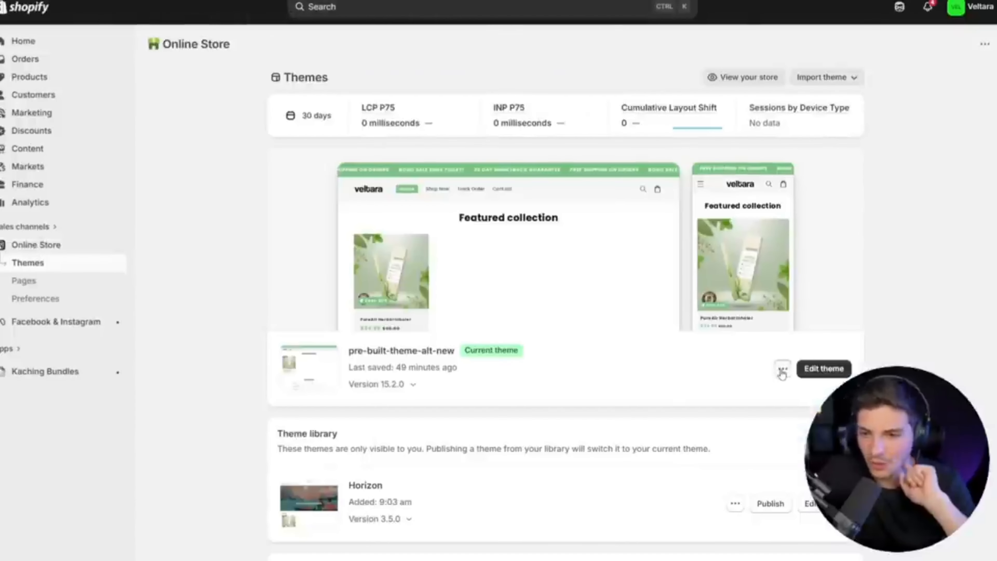
{"action": "left_click", "coordinate": [783, 371]}
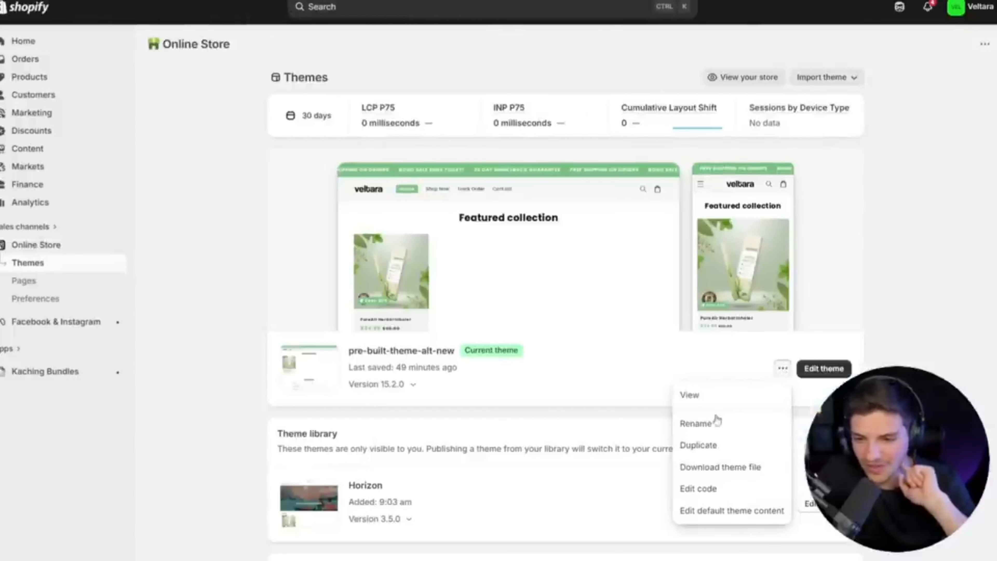
{"action": "left_click", "coordinate": [699, 489]}
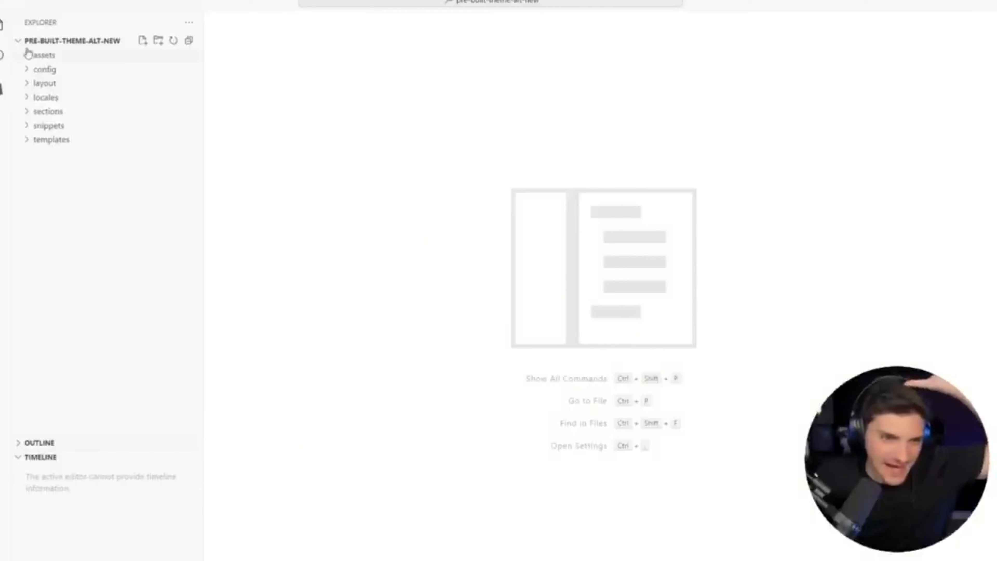
{"action": "left_click", "coordinate": [39, 55]}
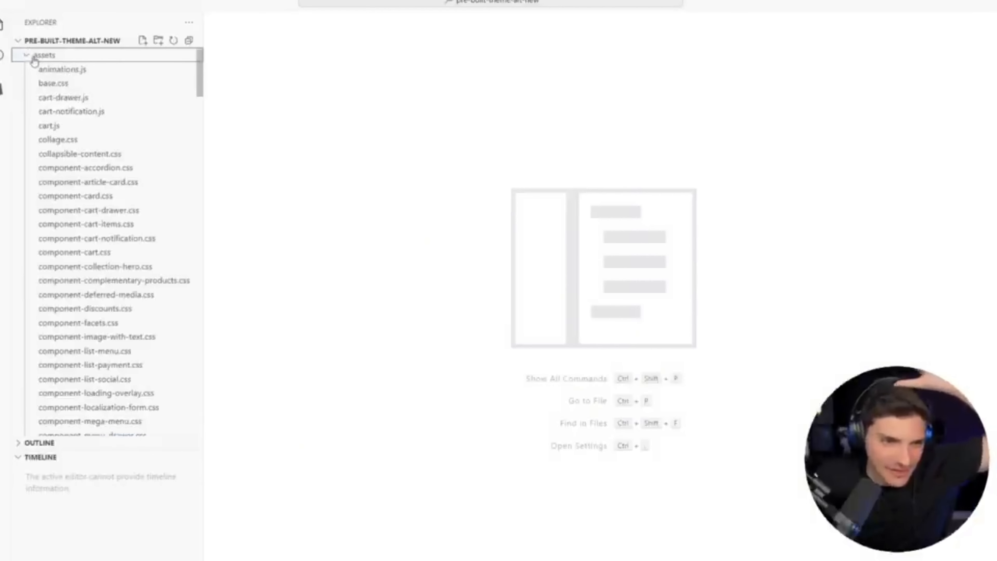
{"action": "left_click", "coordinate": [34, 57]}
{"action": "left_click", "coordinate": [42, 69]}
{"action": "left_click", "coordinate": [42, 69]}
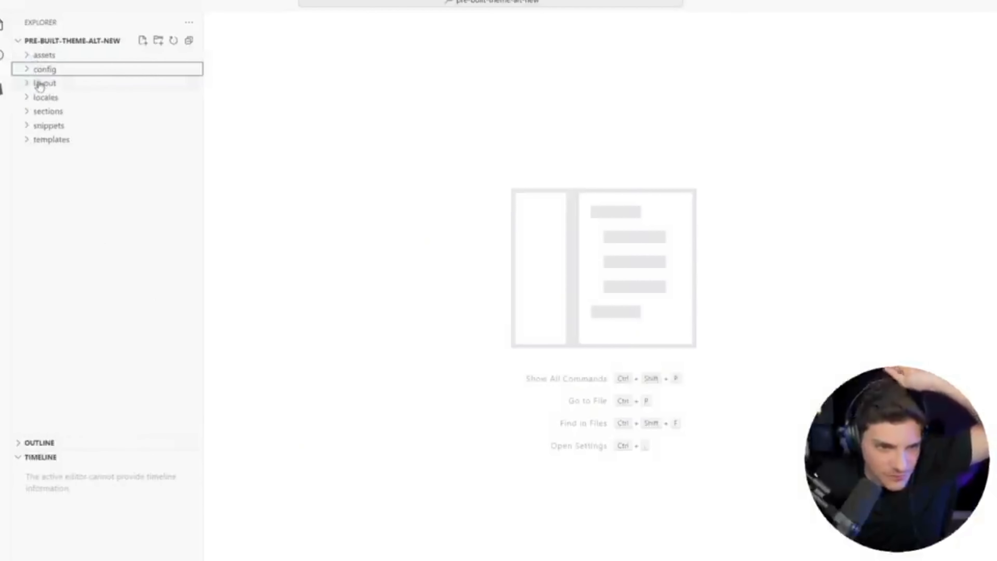
In the layout folder's theme.liquid, paste the copied domain-verification meta-tag on a new line below the opening head tag and save the file.
{"action": "left_click", "coordinate": [44, 83]}
{"action": "left_click", "coordinate": [61, 111]}
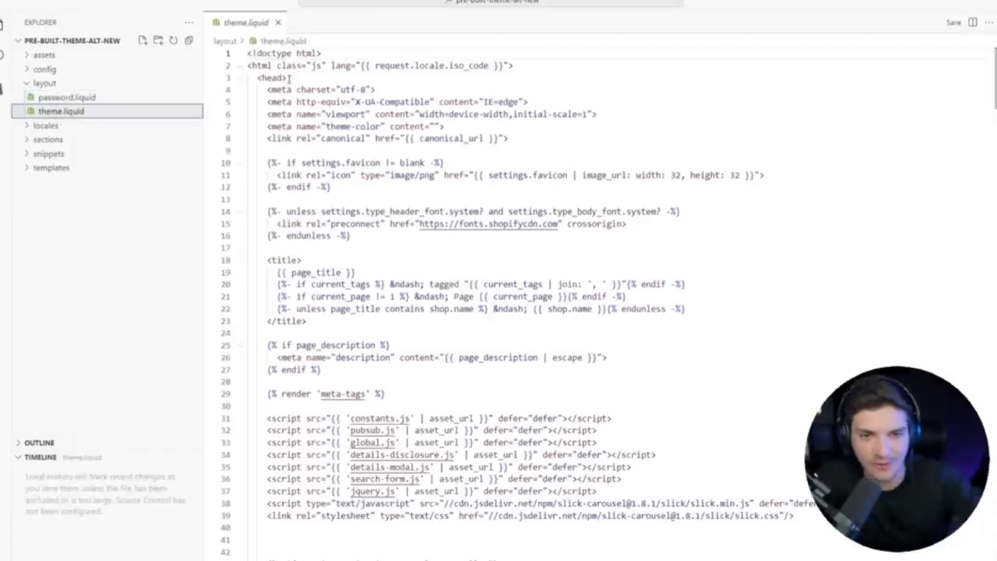
{"action": "left_click", "coordinate": [301, 80]}
{"action": "key", "text": "Return"}
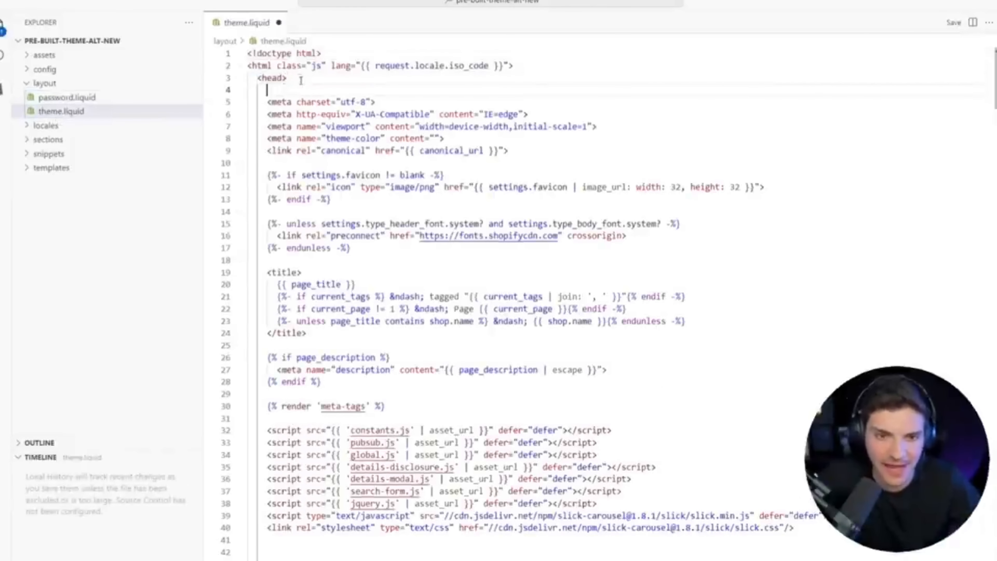
{"action": "key", "text": "ctrl+v"}
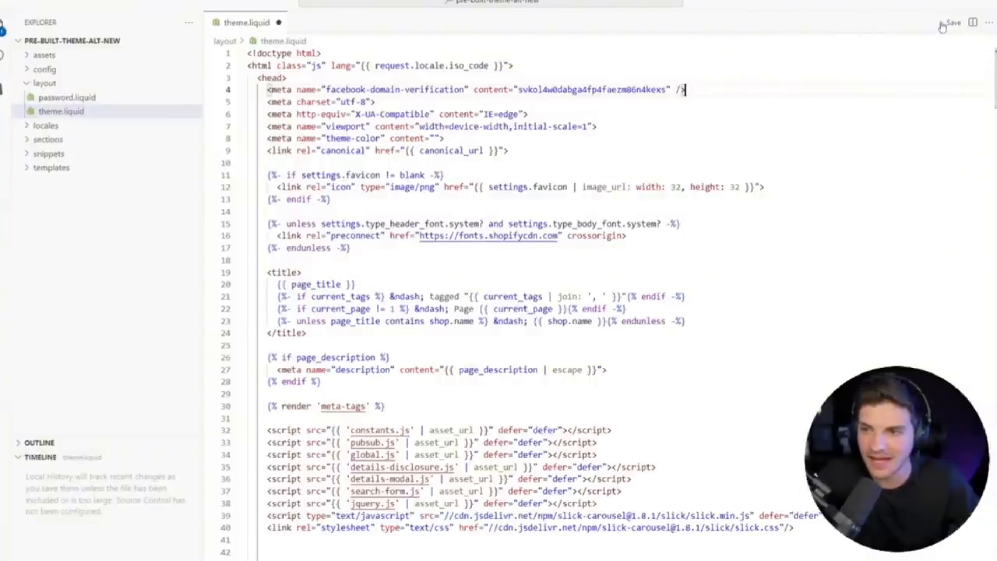
{"action": "left_click", "coordinate": [955, 24]}
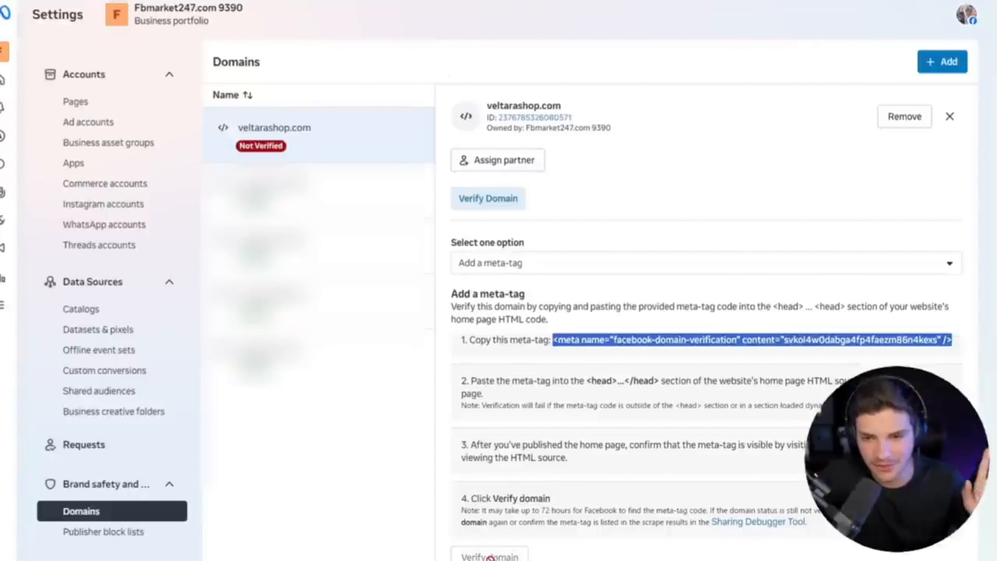
Switch back to the Meta business settings and verify the domain veltarashop.com.
{"action": "left_click", "coordinate": [490, 559]}
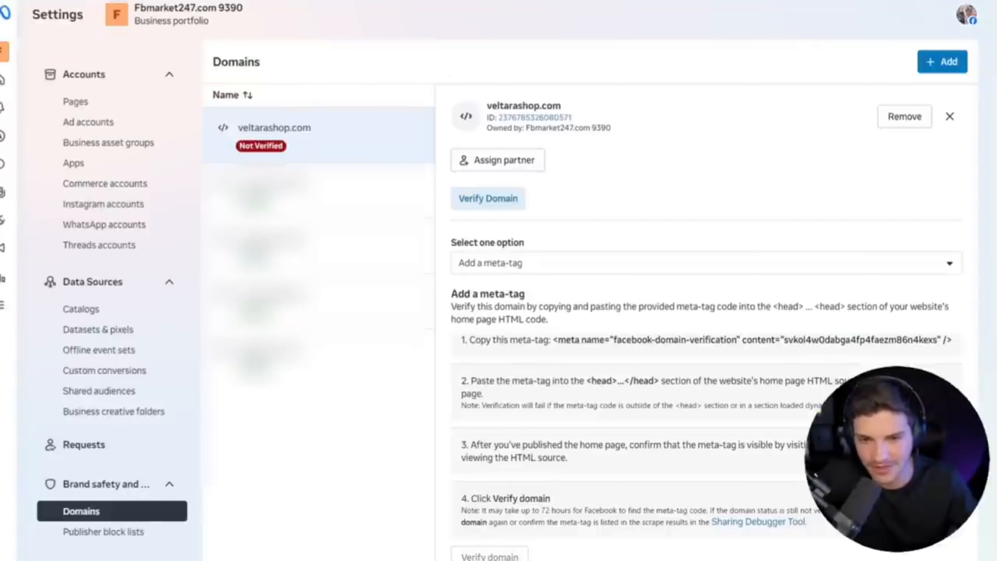
{"action": "left_click", "coordinate": [507, 558]}
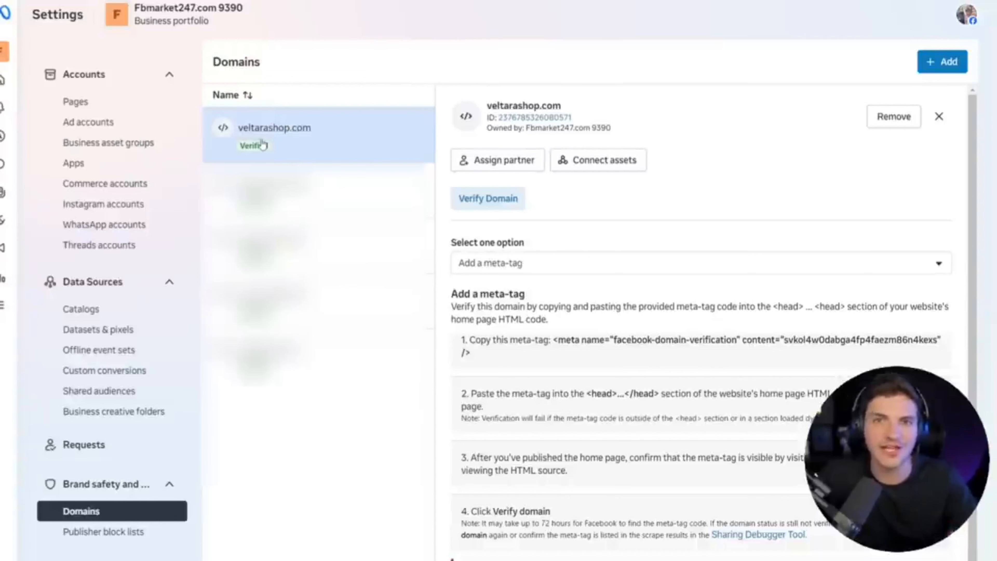
Open Ads Manager and create a new campaign with the Auction buying type and the Sales objective.
{"action": "left_click", "coordinate": [20, 314]}
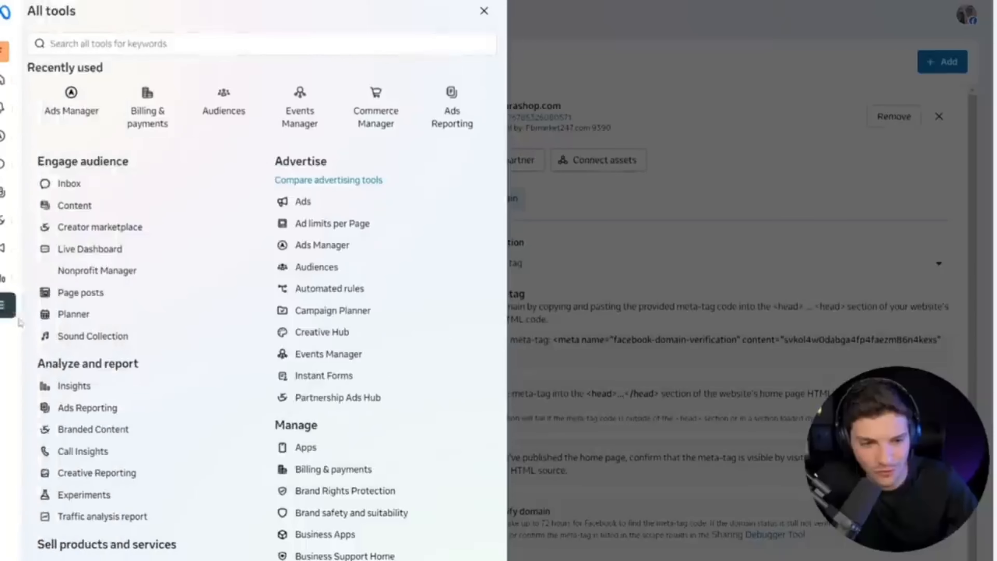
{"action": "left_click", "coordinate": [77, 108]}
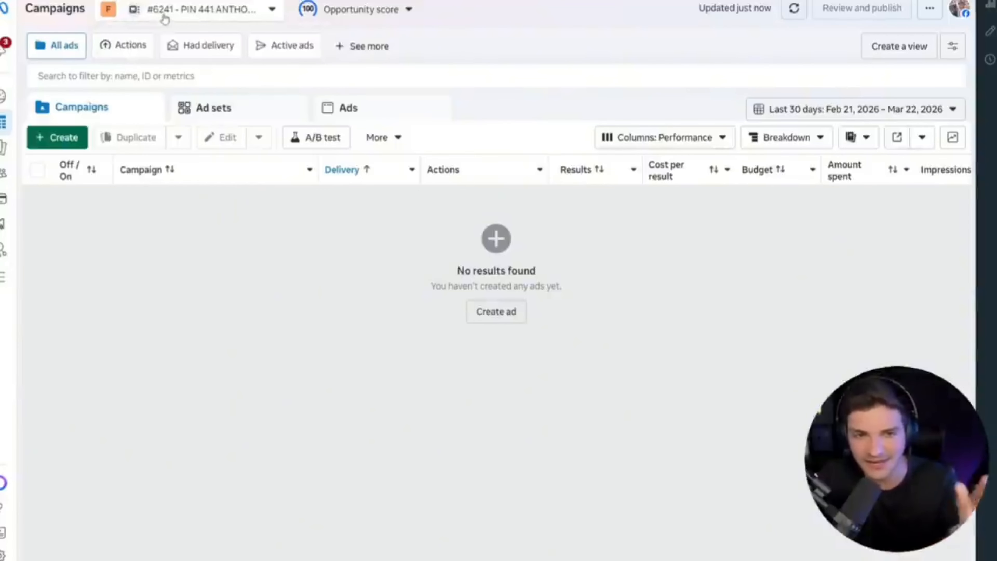
{"action": "left_click", "coordinate": [52, 142]}
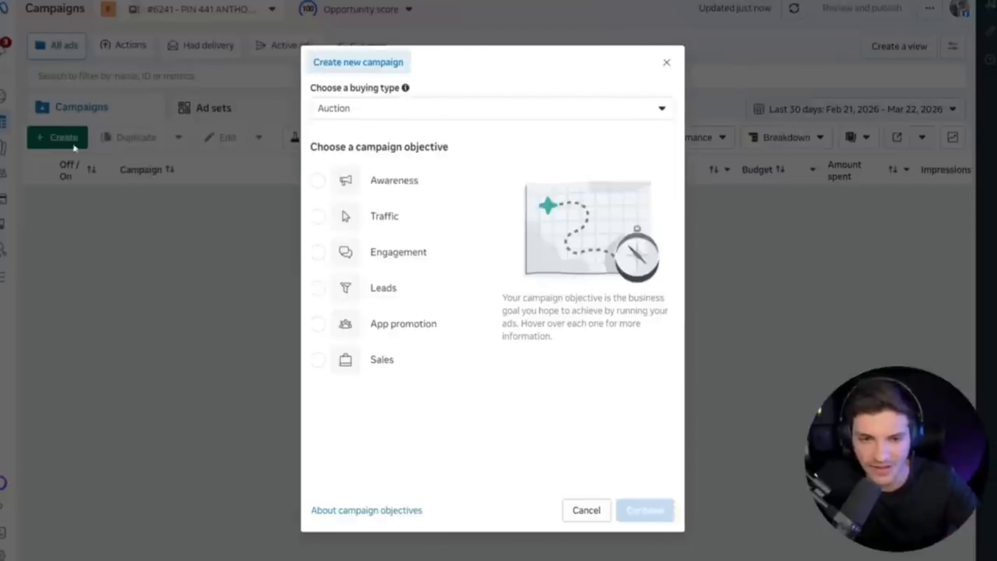
{"action": "left_click", "coordinate": [375, 371]}
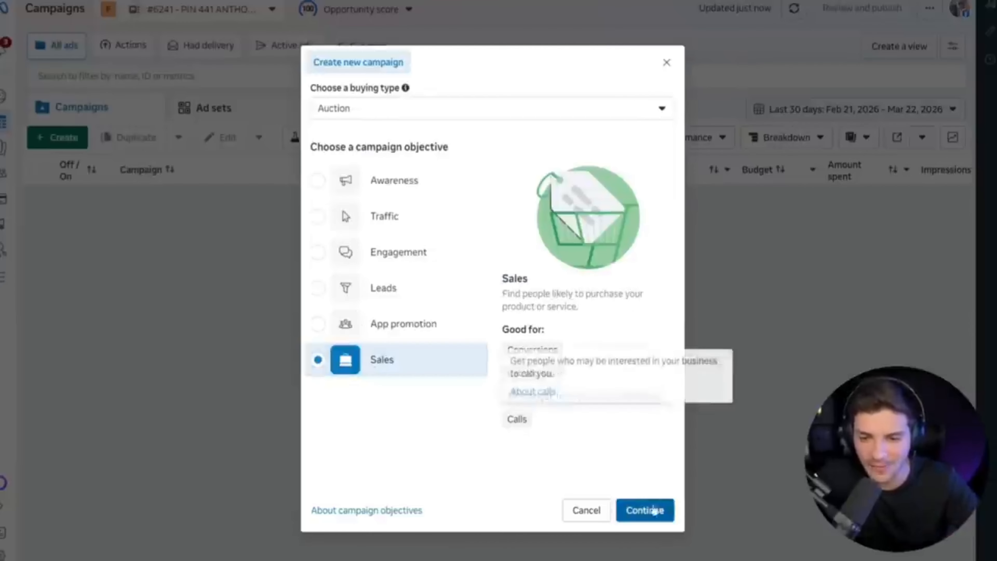
{"action": "left_click", "coordinate": [647, 510]}
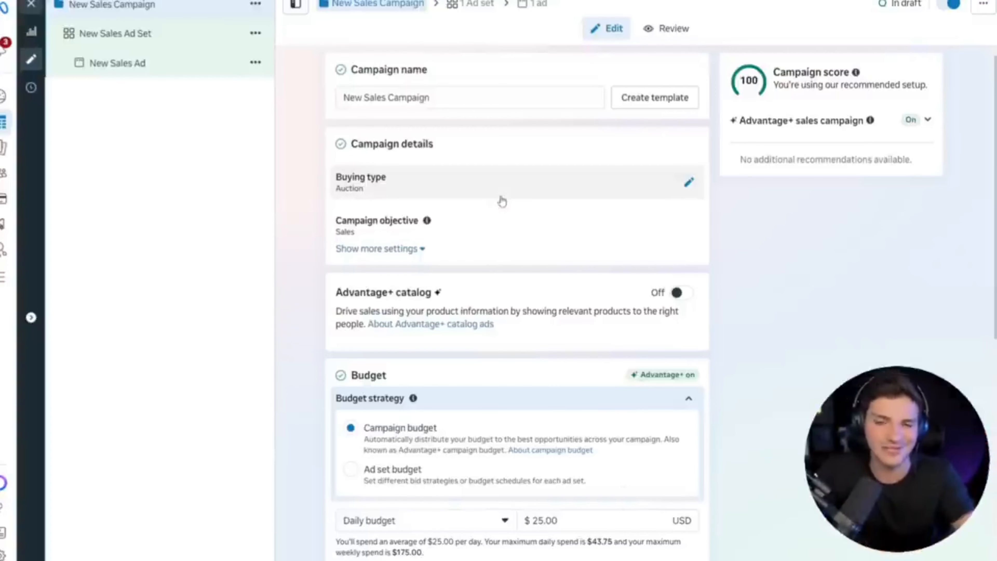
Name the campaign "Herbal Pen | Test" and set its daily campaign budget to $50.00.
{"action": "triple_click", "coordinate": [472, 98]}
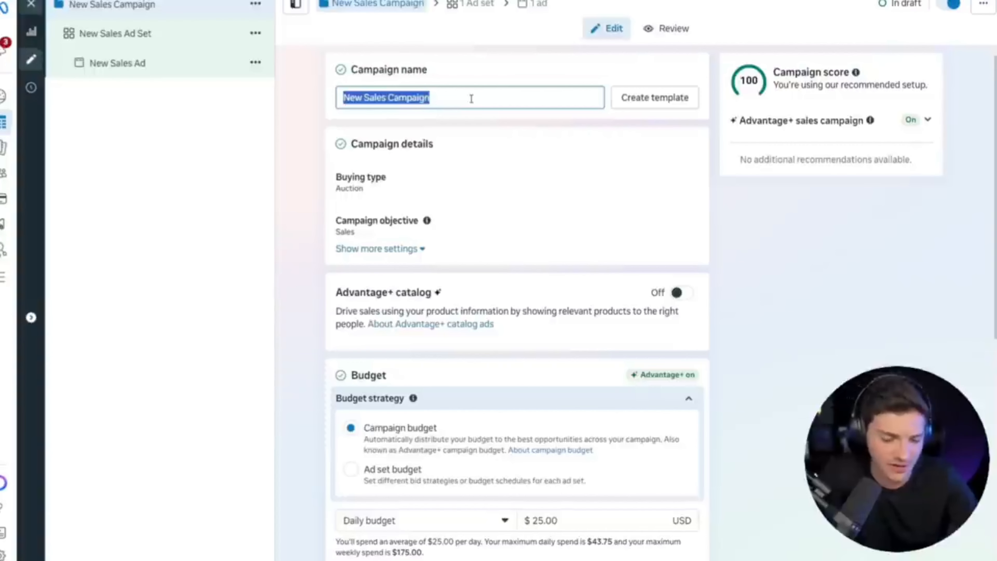
{"action": "type", "text": "Herbal Pen | Test"}
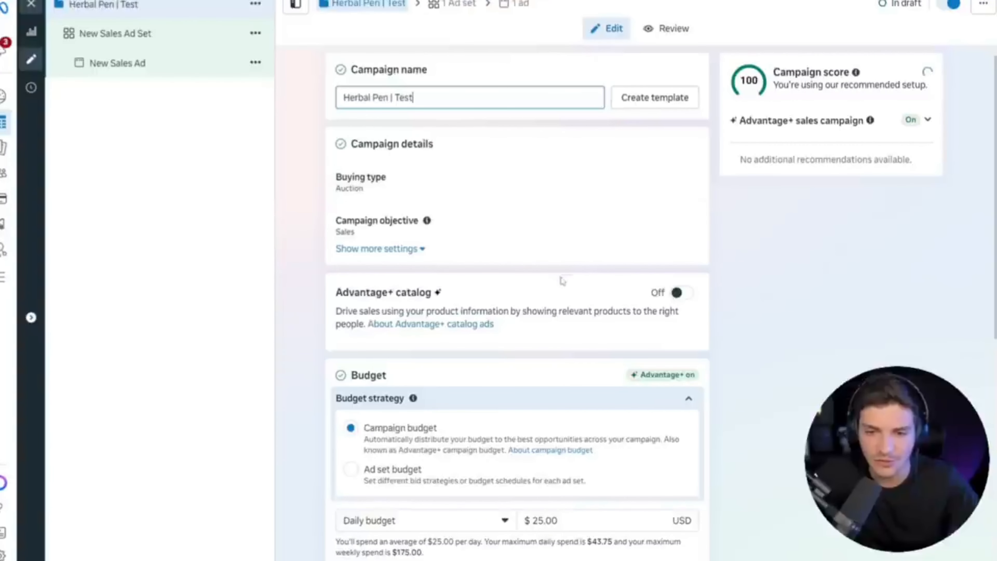
{"action": "scroll", "coordinate": [520, 292], "scroll_direction": "down", "scroll_amount": 3}
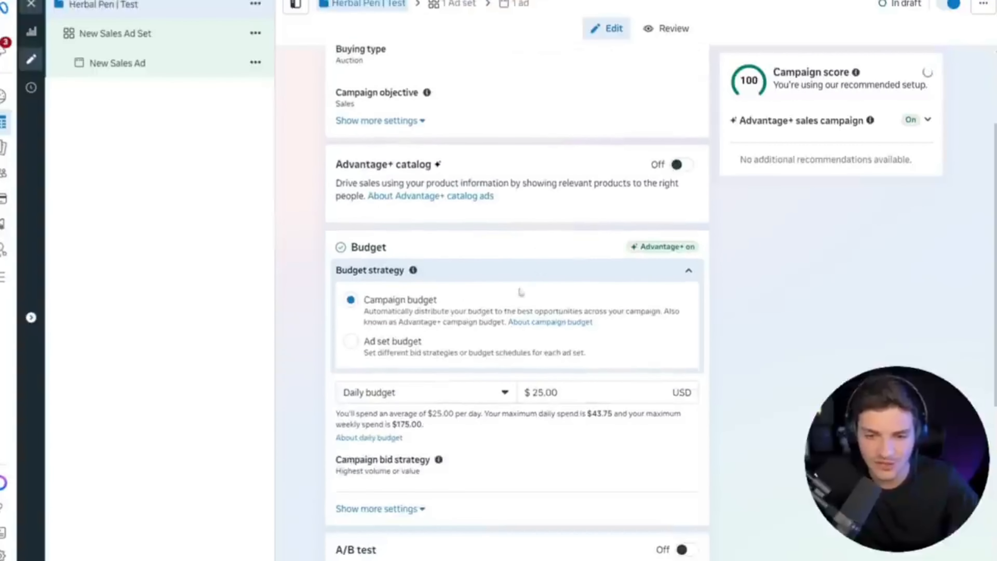
{"action": "double_click", "coordinate": [577, 392]}
{"action": "type", "text": "5"}
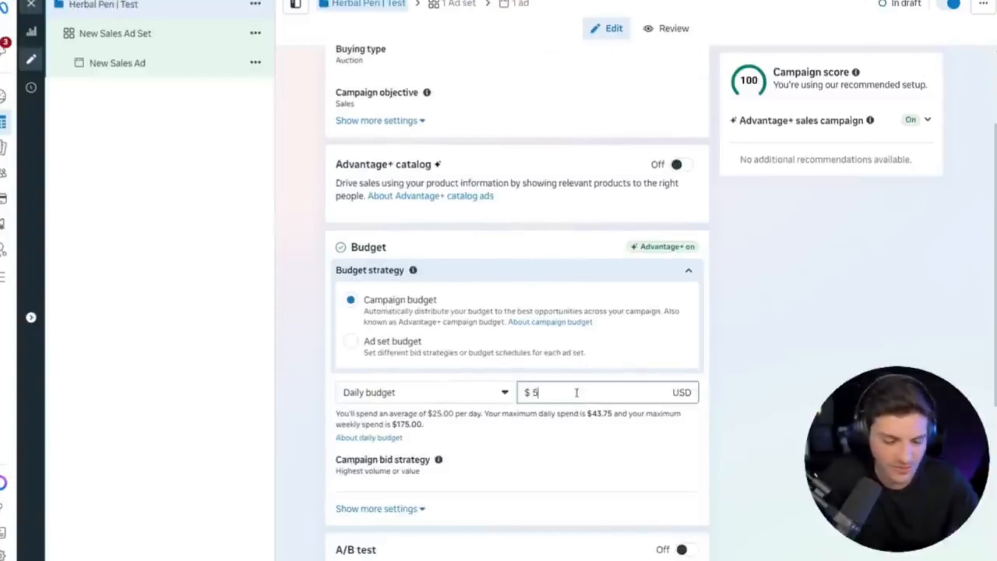
{"action": "left_click", "coordinate": [791, 361]}
{"action": "scroll", "coordinate": [748, 371], "scroll_direction": "down", "scroll_amount": 3}
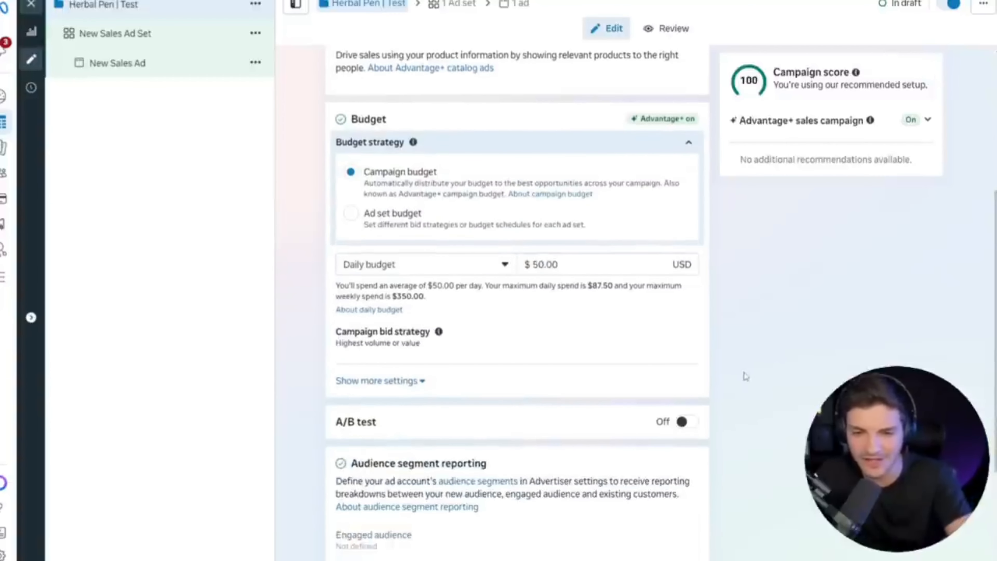
{"action": "scroll", "coordinate": [682, 376], "scroll_direction": "down", "scroll_amount": 4}
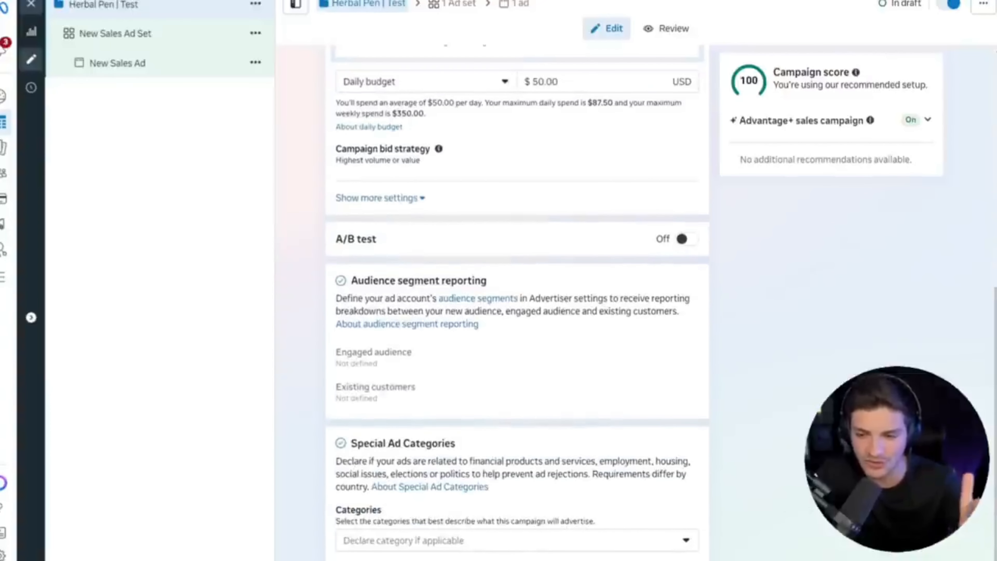
Open the campaign's ad set and rename it "All Creatives".
{"action": "left_click", "coordinate": [189, 34]}
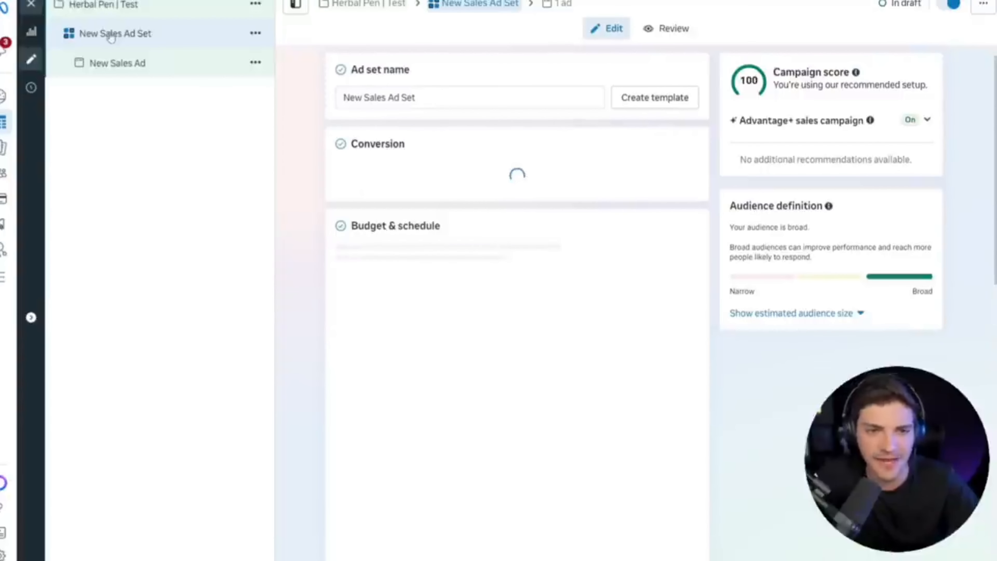
{"action": "double_click", "coordinate": [489, 97]}
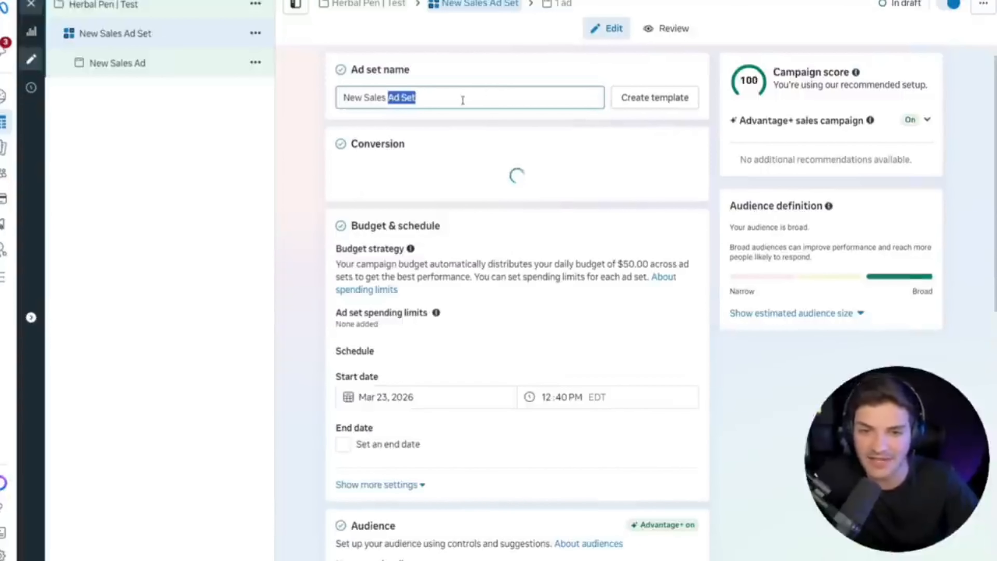
{"action": "key", "text": "ctrl+a"}
{"action": "type", "text": "All C"}
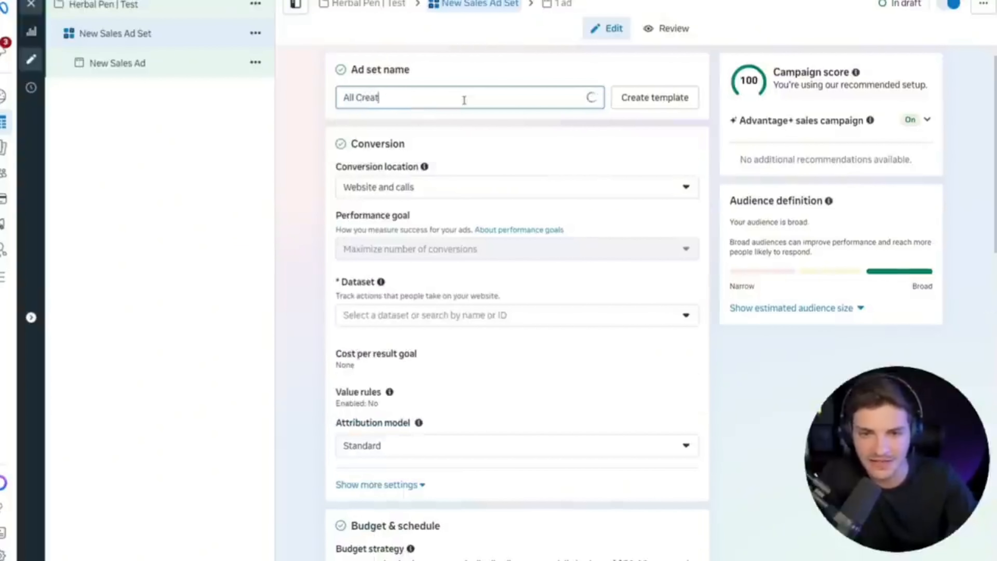
{"action": "left_click", "coordinate": [303, 182]}
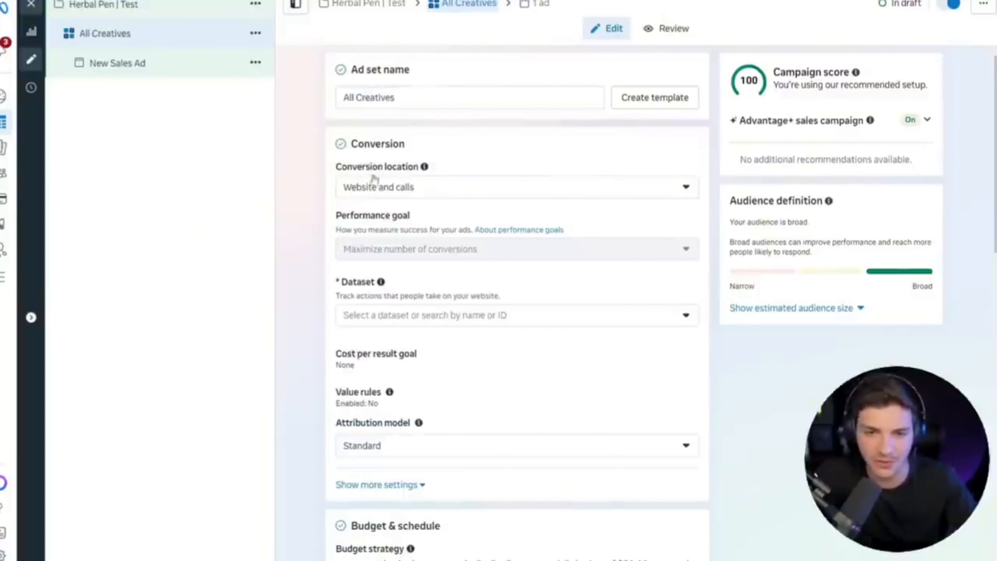
Set the ad set's conversion location to the single option Website.
{"action": "left_click", "coordinate": [378, 191]}
{"action": "left_click", "coordinate": [375, 189]}
{"action": "left_click_drag", "start_coordinate": [334, 168], "coordinate": [419, 168]}
{"action": "left_click", "coordinate": [411, 193]}
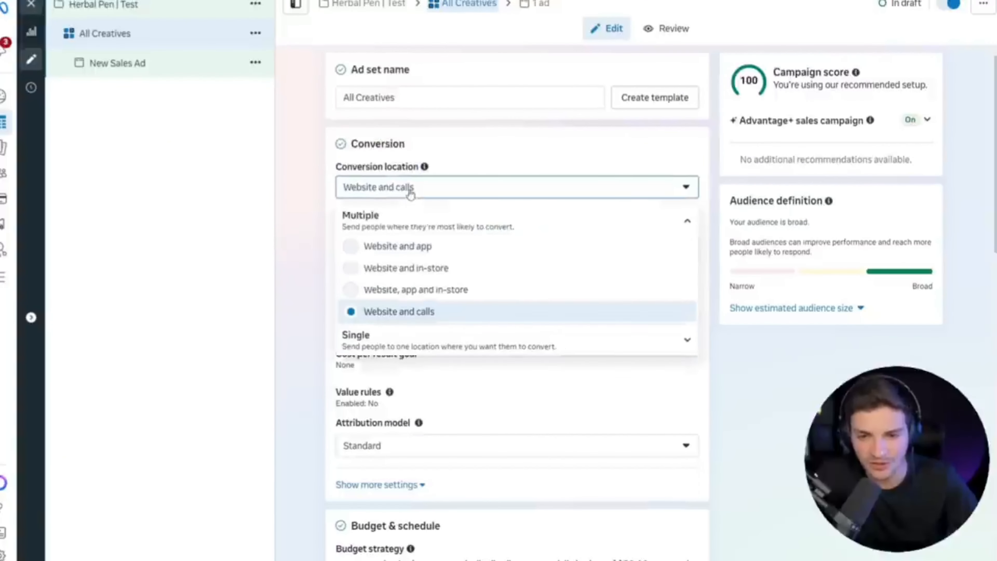
{"action": "left_click", "coordinate": [402, 373]}
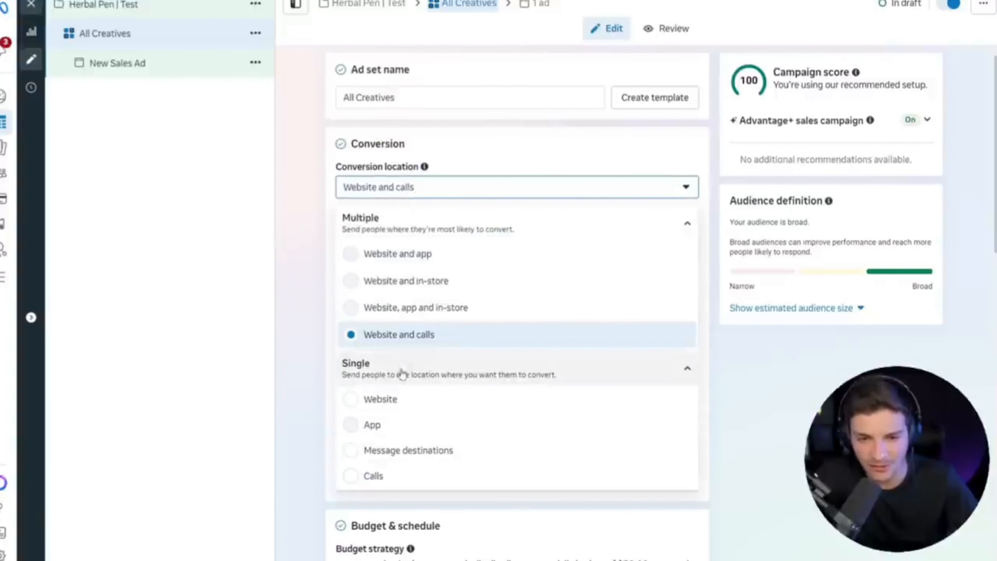
{"action": "left_click", "coordinate": [401, 399]}
Select the Epsilonica dataset for the ad set and choose Purchase as the conversion event.
{"action": "double_click", "coordinate": [360, 280]}
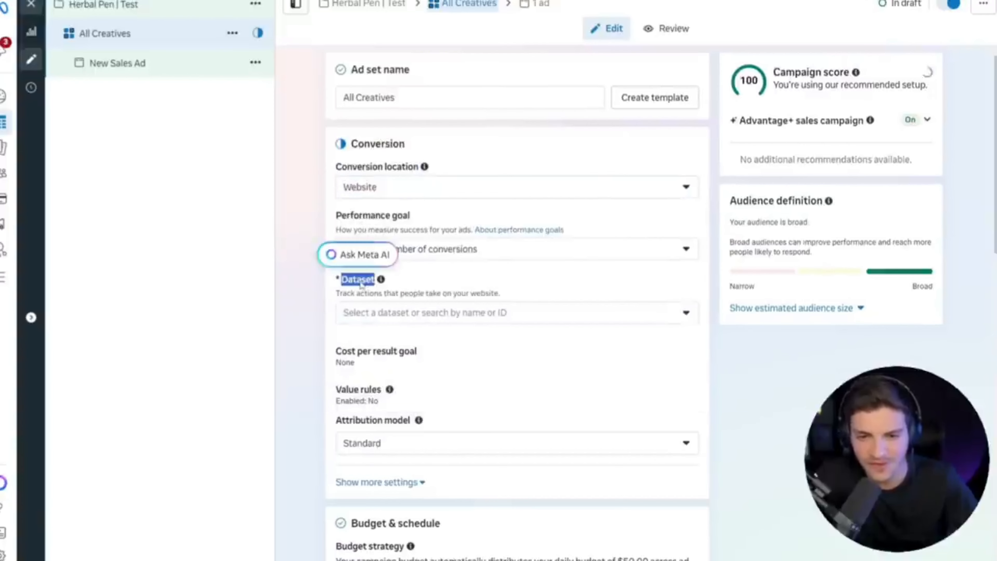
{"action": "double_click", "coordinate": [373, 316]}
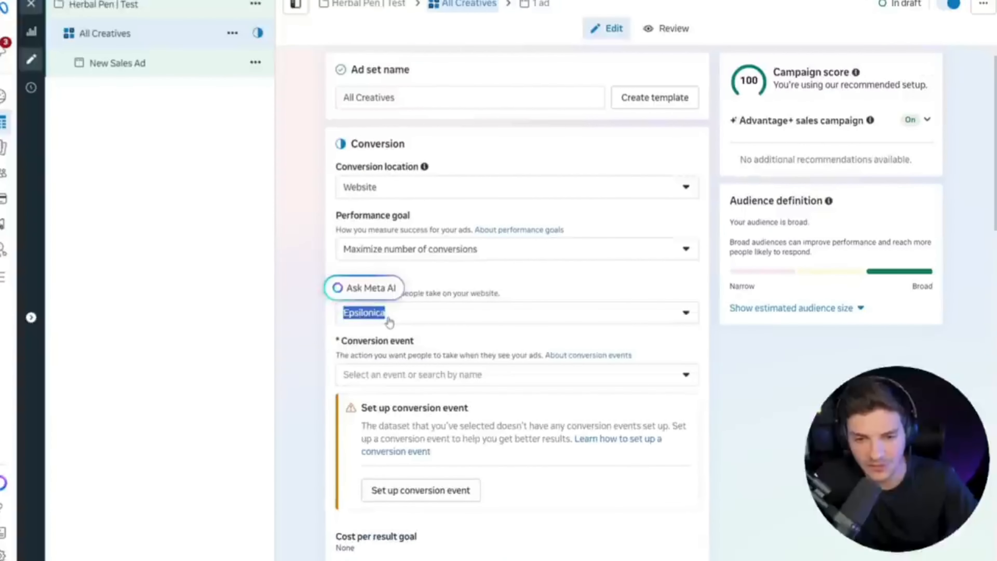
{"action": "left_click", "coordinate": [391, 375]}
{"action": "scroll", "coordinate": [392, 376], "scroll_direction": "down", "scroll_amount": 1}
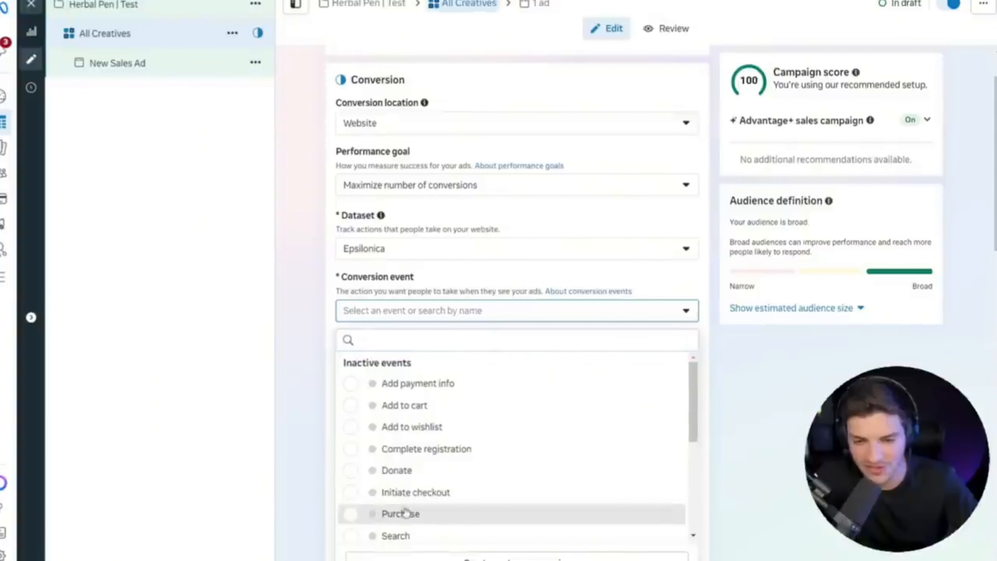
{"action": "left_click", "coordinate": [403, 514]}
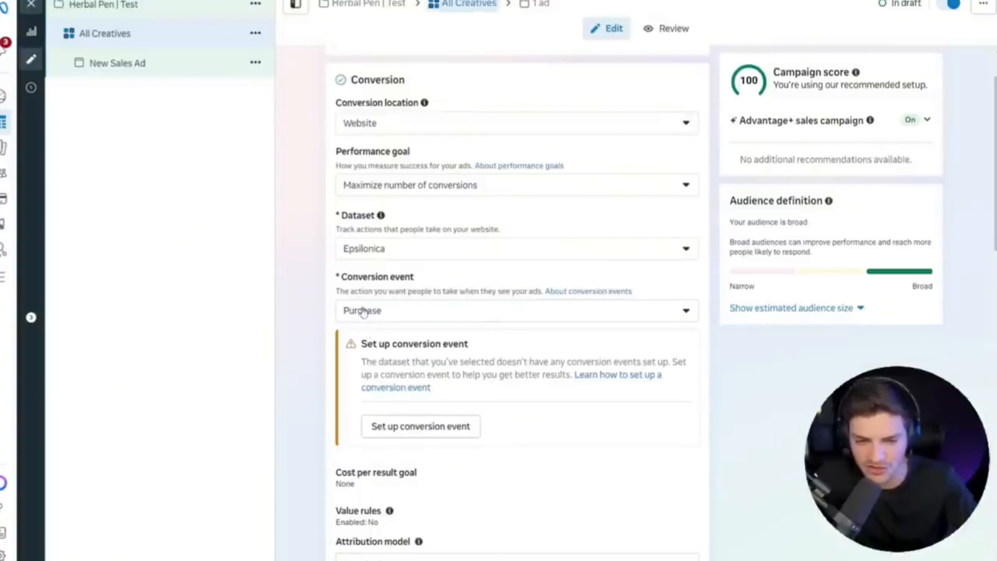
Schedule the ad set to start on Mar 24, 2026 at 12:00 AM.
{"action": "scroll", "coordinate": [364, 311], "scroll_direction": "down", "scroll_amount": 12}
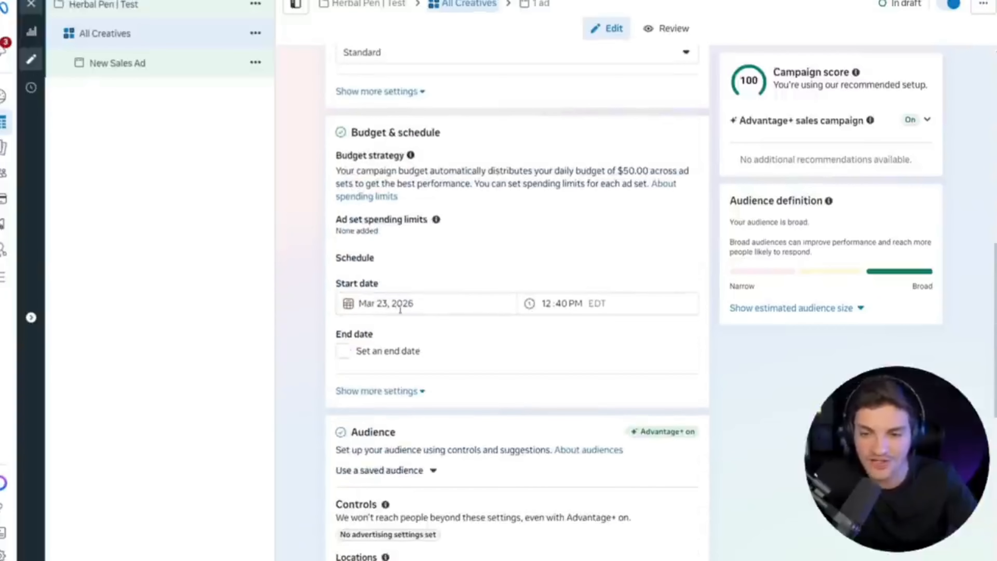
{"action": "left_click", "coordinate": [411, 303]}
{"action": "left_click", "coordinate": [397, 427]}
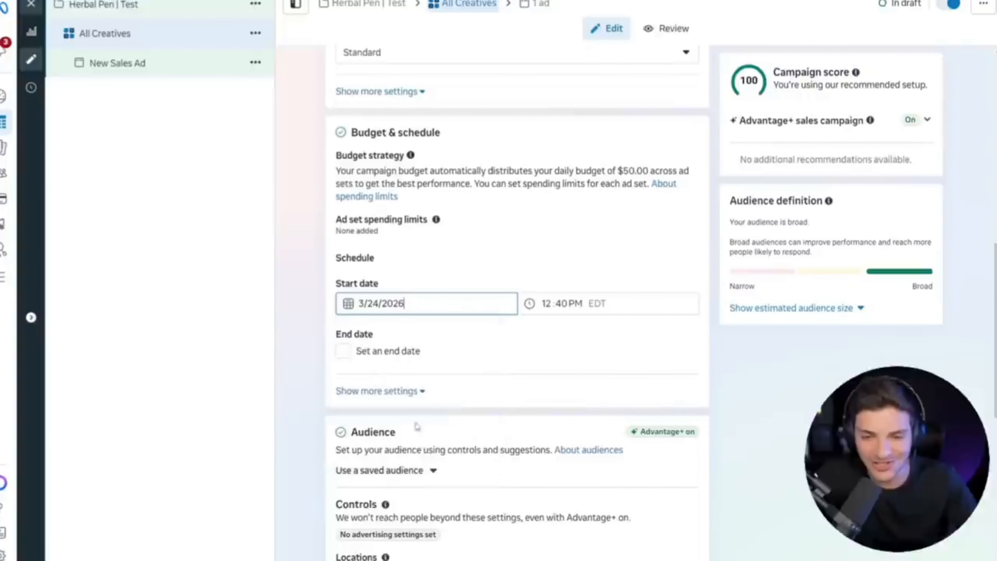
{"action": "left_click", "coordinate": [543, 305]}
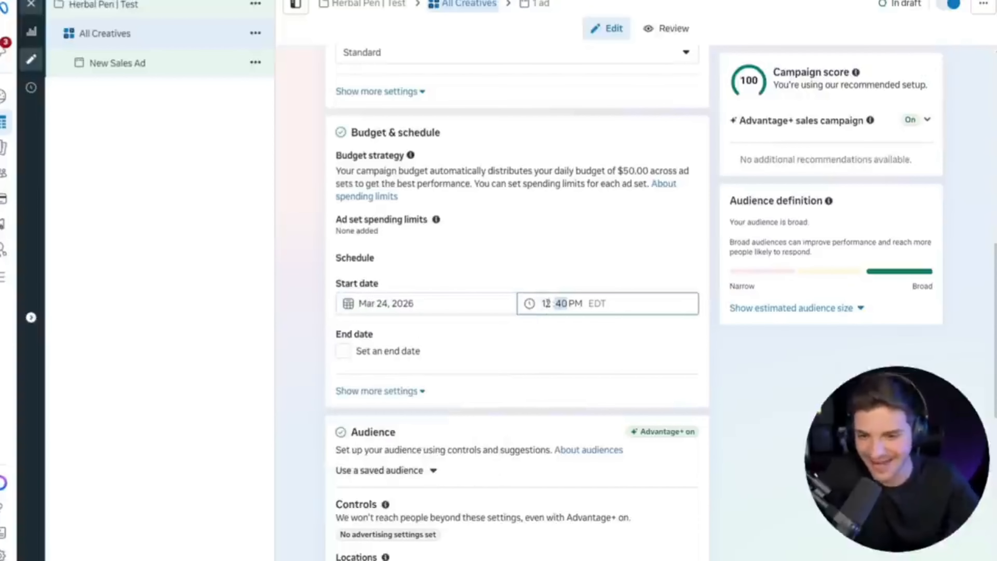
{"action": "key", "text": "Tab"}
{"action": "type", "text": "a"}
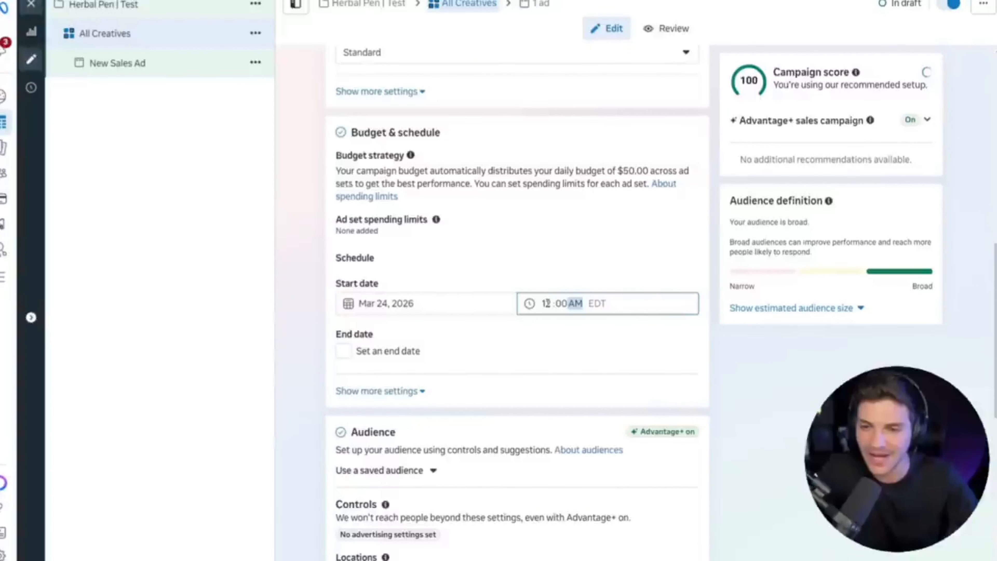
Set the ad set's start date to Mar 23, 2026 and its start time to 12:50 PM.
{"action": "left_click", "coordinate": [457, 306]}
{"action": "left_click", "coordinate": [375, 428]}
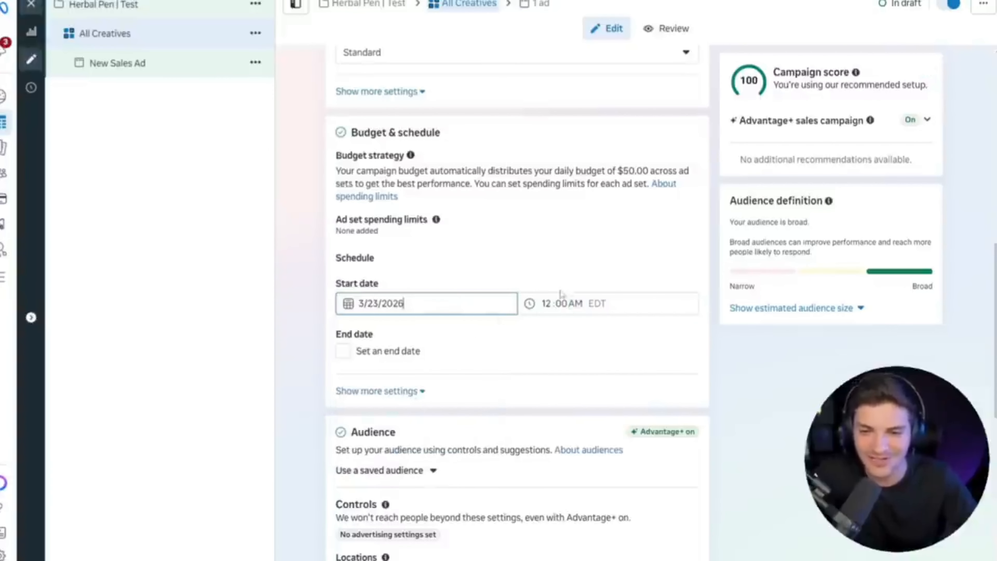
{"action": "left_click", "coordinate": [563, 305]}
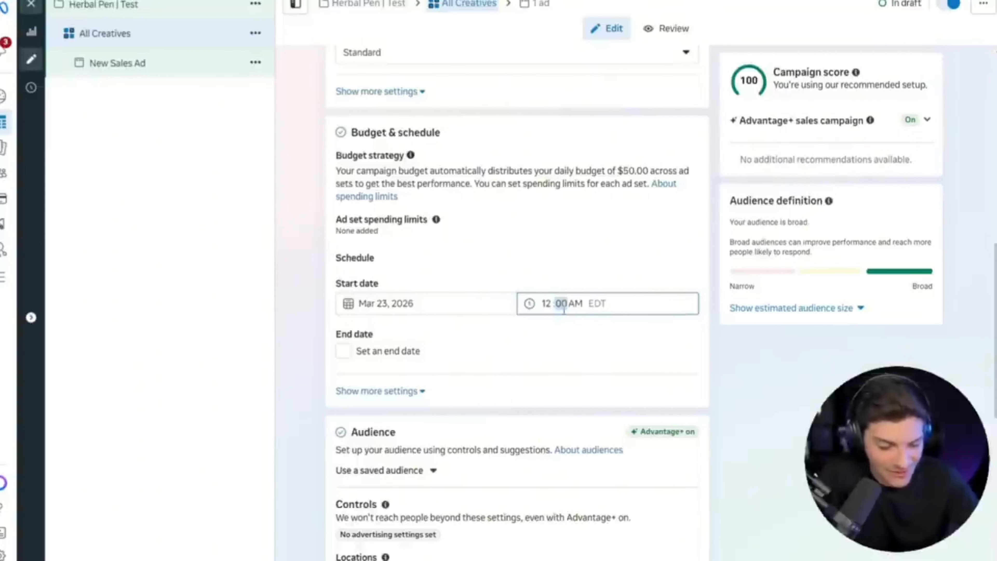
{"action": "key", "text": "Tab"}
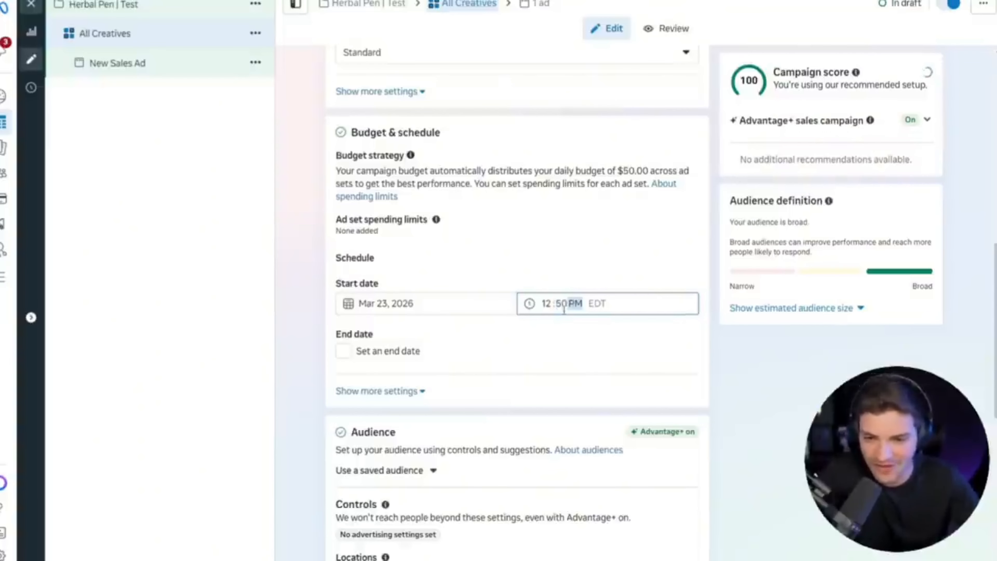
{"action": "left_click", "coordinate": [757, 360]}
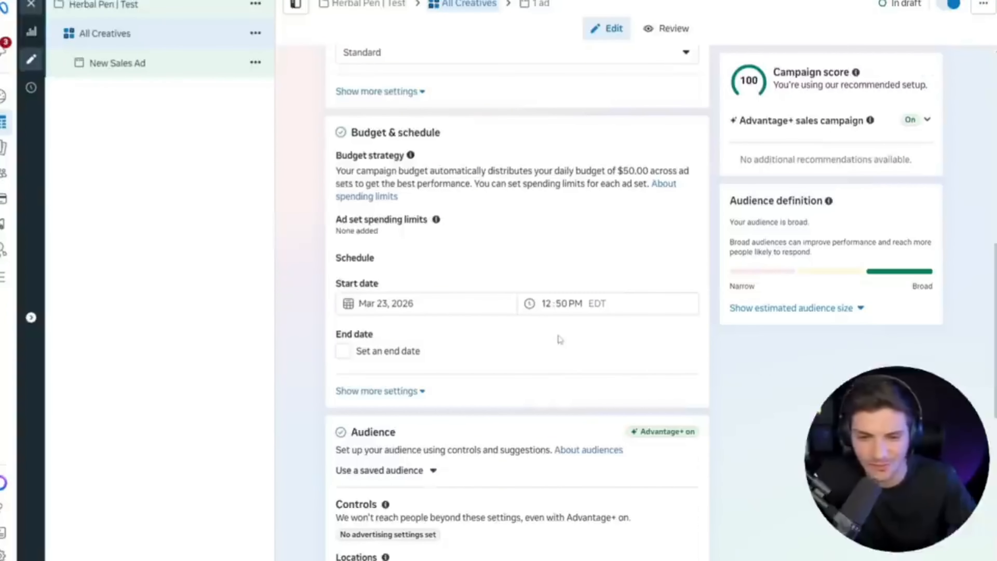
In the ad set's audience locations, add United Kingdom and United States and remove Turkey.
{"action": "scroll", "coordinate": [501, 339], "scroll_direction": "down", "scroll_amount": 3}
{"action": "scroll", "coordinate": [490, 339], "scroll_direction": "up", "scroll_amount": 3}
{"action": "scroll", "coordinate": [483, 337], "scroll_direction": "down", "scroll_amount": 3}
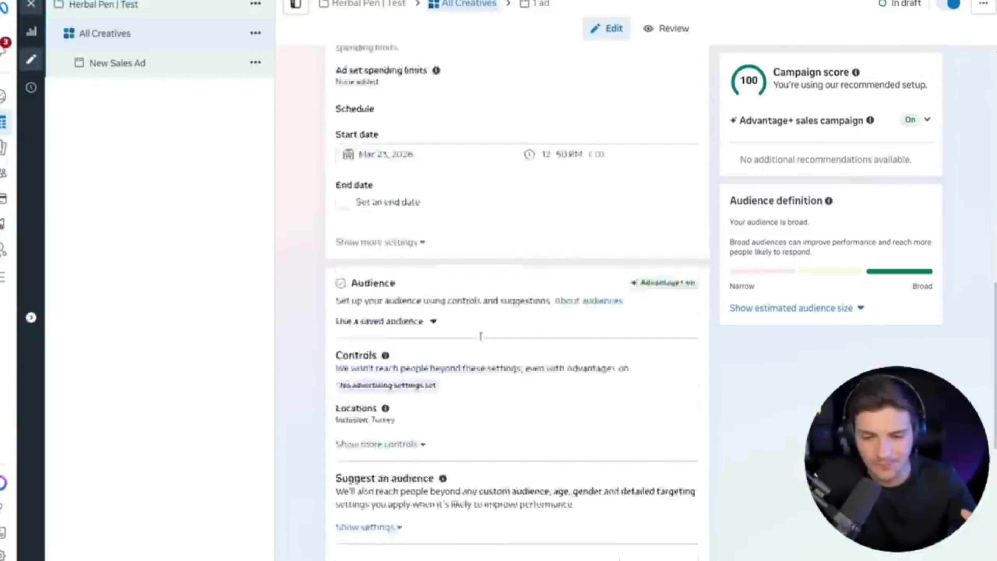
{"action": "scroll", "coordinate": [481, 337], "scroll_direction": "down", "scroll_amount": 3}
{"action": "left_click", "coordinate": [684, 245]}
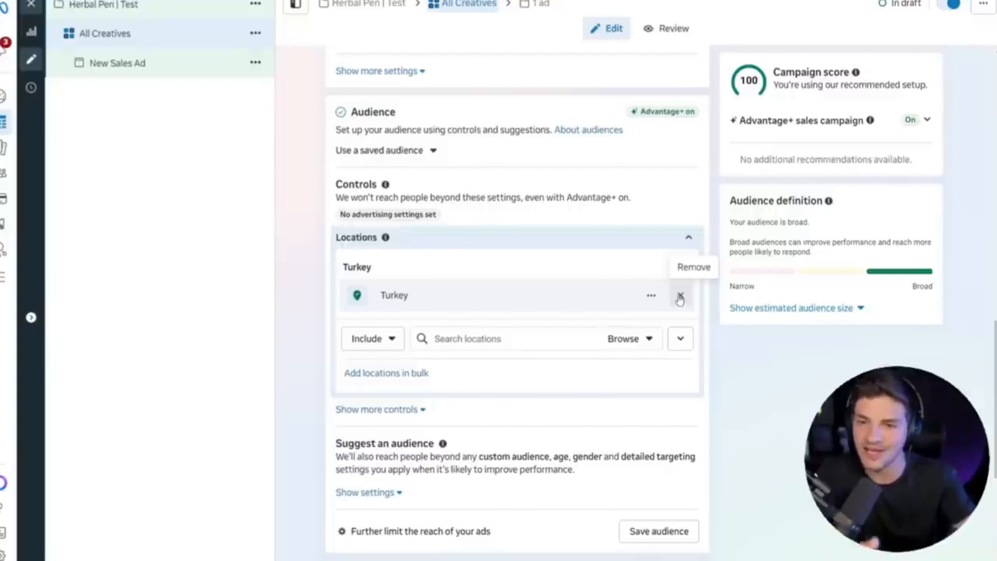
{"action": "left_click", "coordinate": [512, 338]}
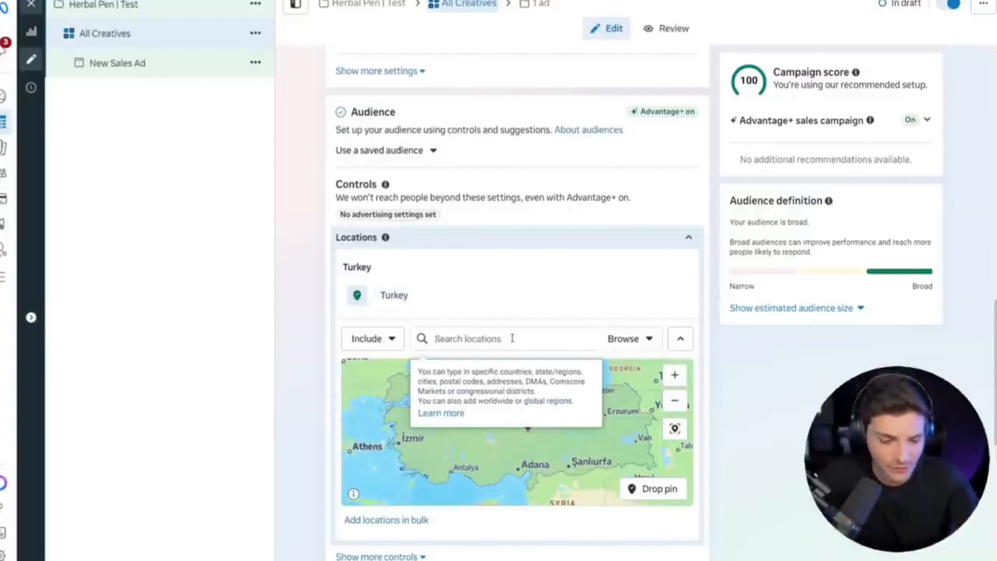
{"action": "type", "text": "united"}
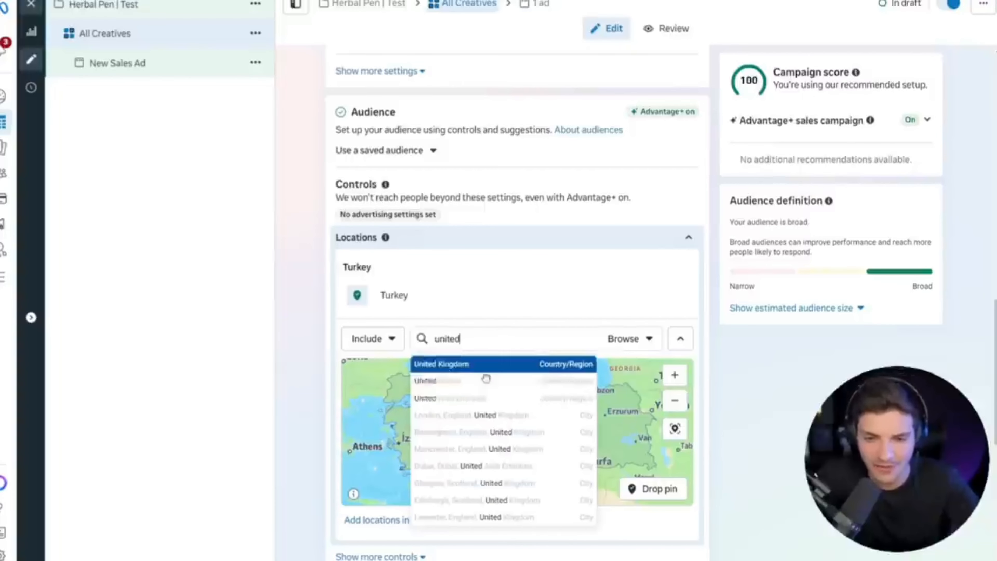
{"action": "left_click", "coordinate": [466, 360]}
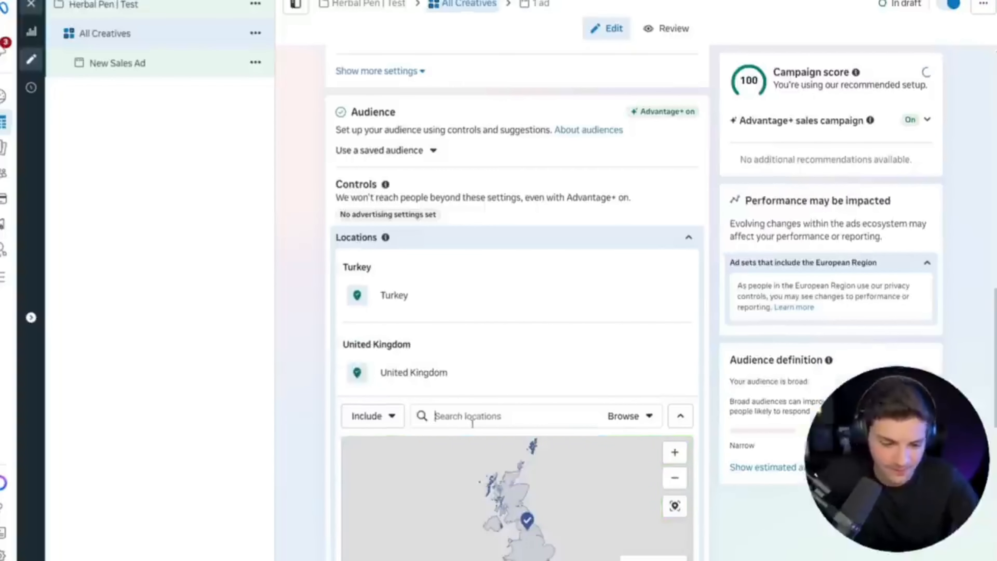
{"action": "type", "text": "united"}
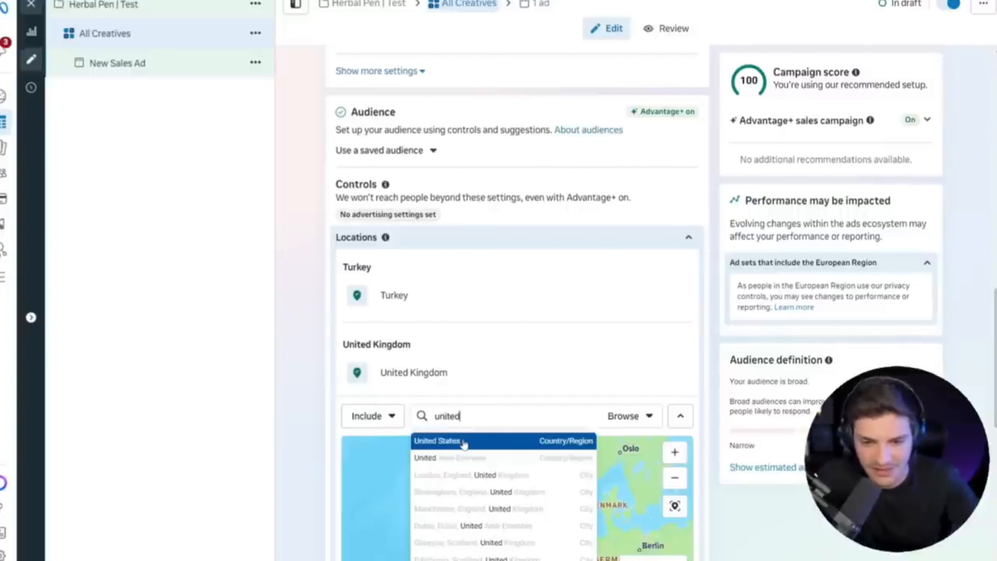
{"action": "left_click", "coordinate": [465, 444]}
{"action": "left_click", "coordinate": [670, 275]}
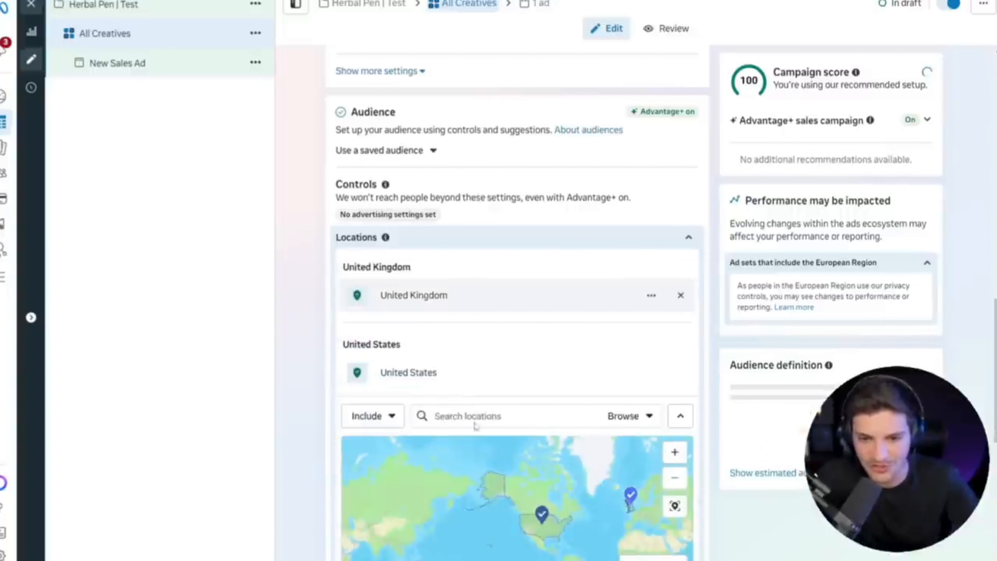
Add Canada and Australia to the ad set's included audience locations.
{"action": "left_click", "coordinate": [488, 415]}
{"action": "type", "text": "can ada"}
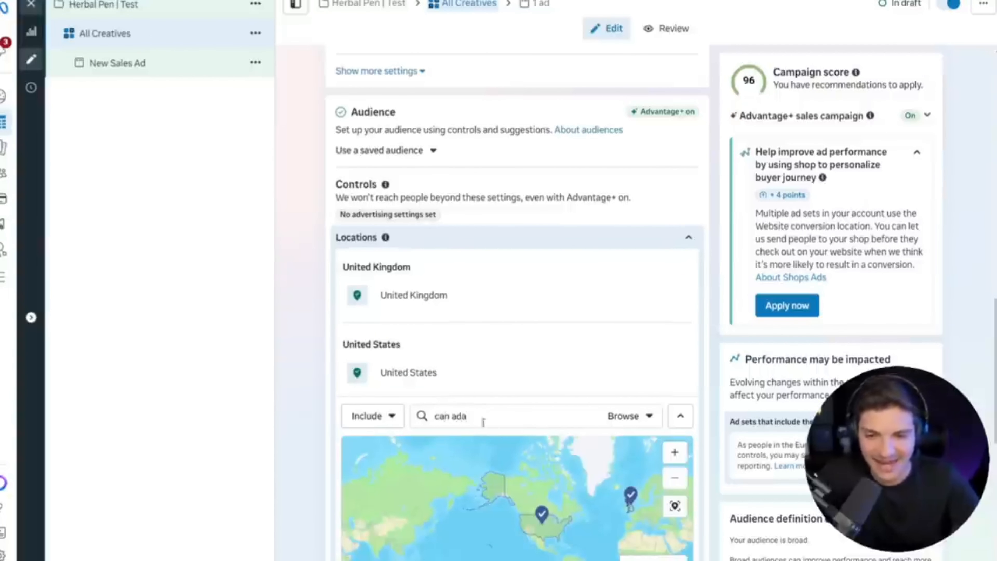
{"action": "triple_click", "coordinate": [452, 419]}
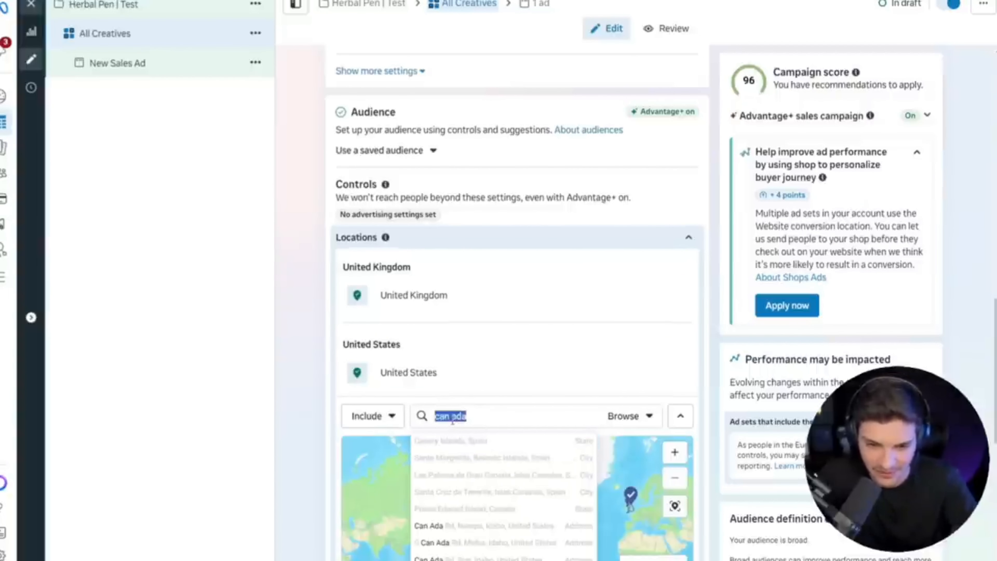
{"action": "type", "text": "canada"}
{"action": "left_click", "coordinate": [460, 441]}
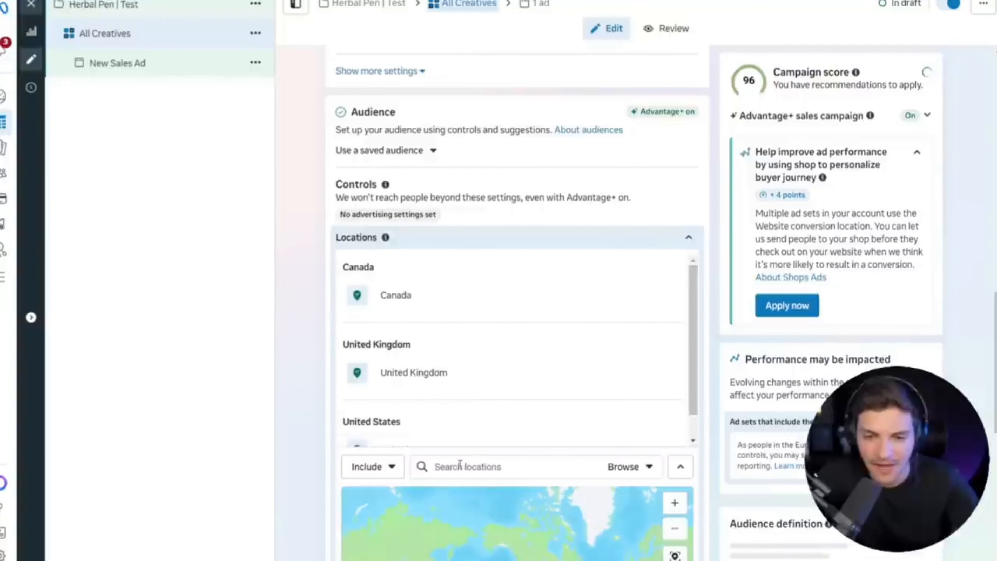
{"action": "type", "text": "australia"}
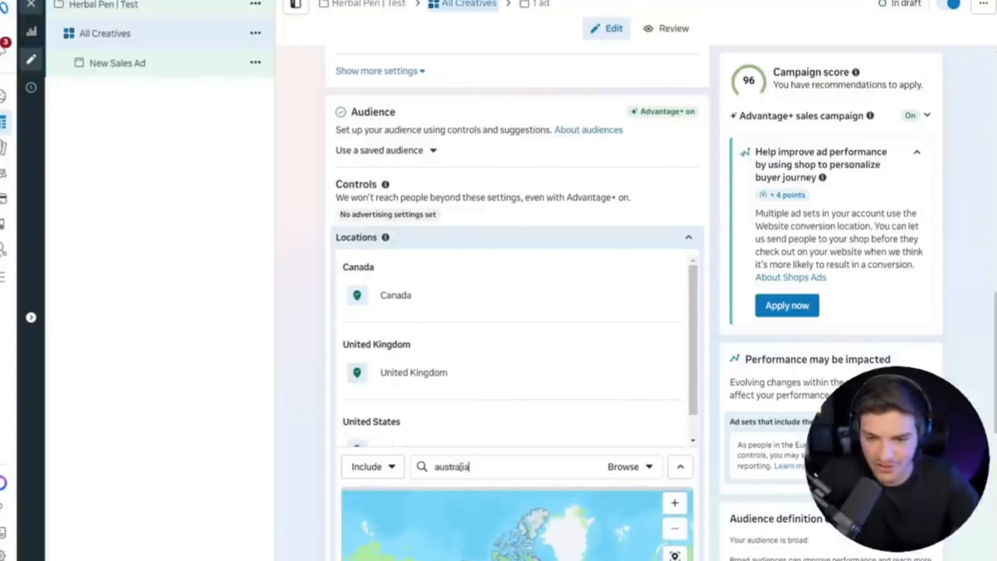
{"action": "left_click", "coordinate": [428, 493]}
Review the ad set's remaining audience settings and the ad transparency option for financial products and services.
{"action": "scroll", "coordinate": [415, 370], "scroll_direction": "down", "scroll_amount": 2}
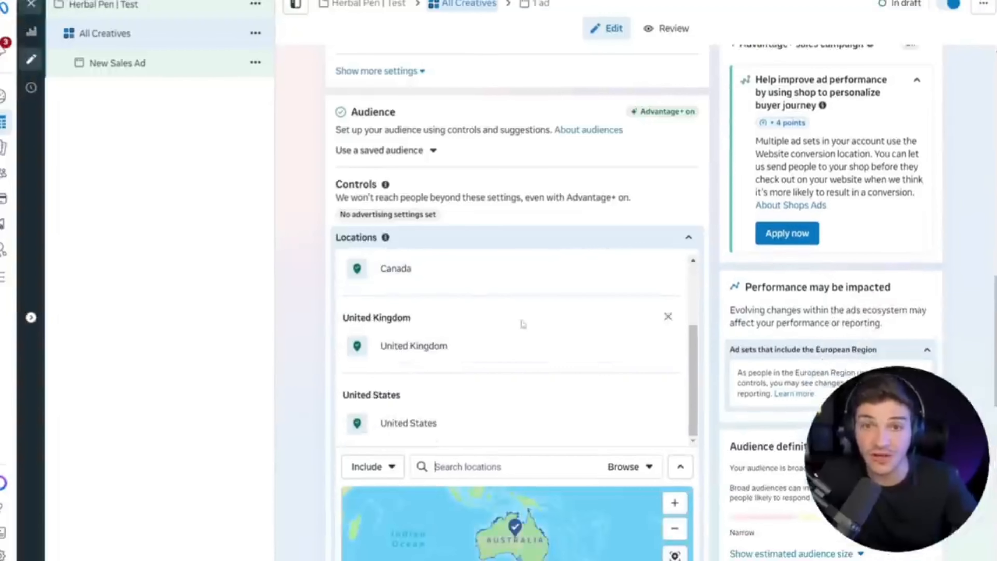
{"action": "scroll", "coordinate": [523, 323], "scroll_direction": "down", "scroll_amount": 8}
{"action": "scroll", "coordinate": [351, 336], "scroll_direction": "down", "scroll_amount": 5}
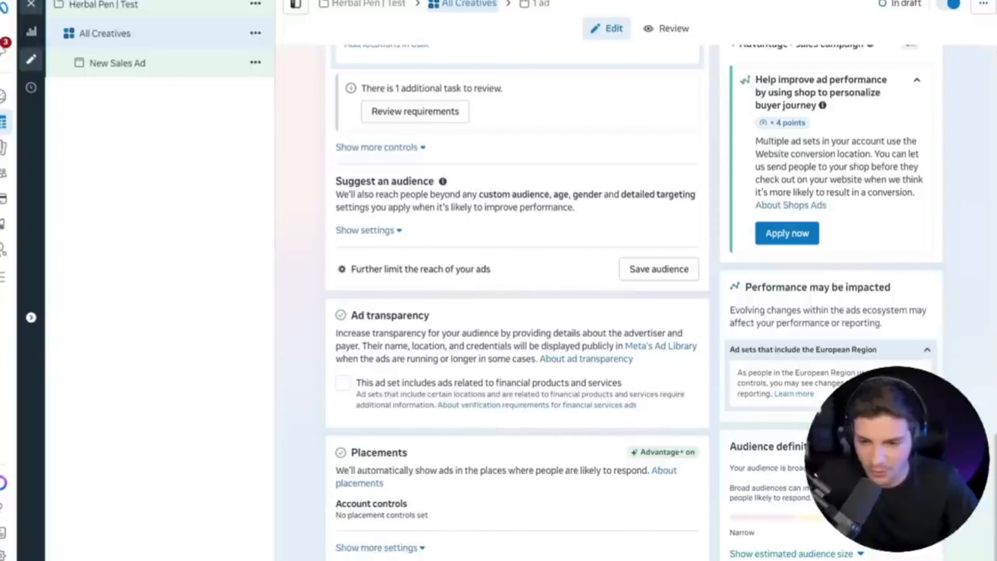
{"action": "left_click_drag", "start_coordinate": [686, 417], "coordinate": [342, 381]}
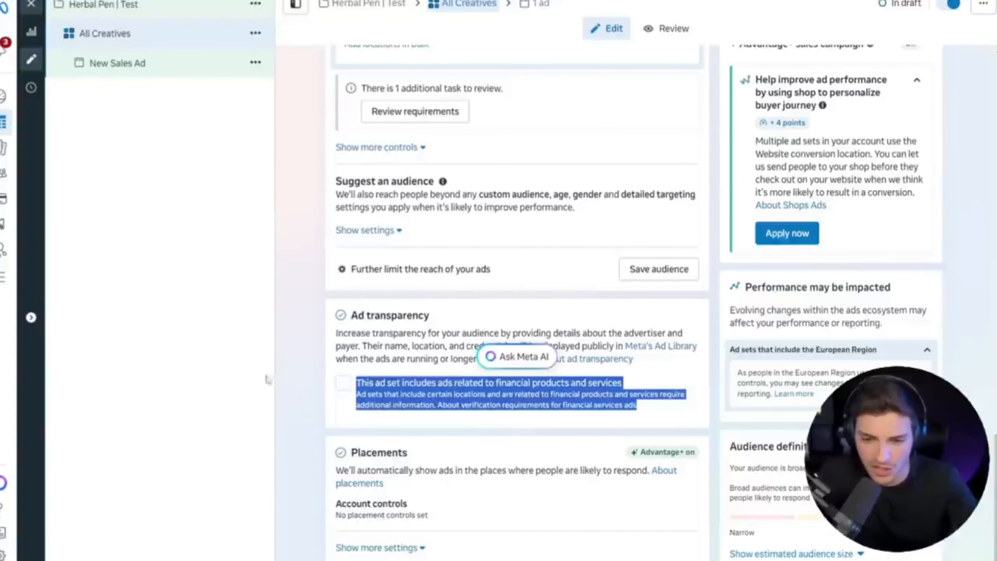
{"action": "left_click", "coordinate": [250, 385]}
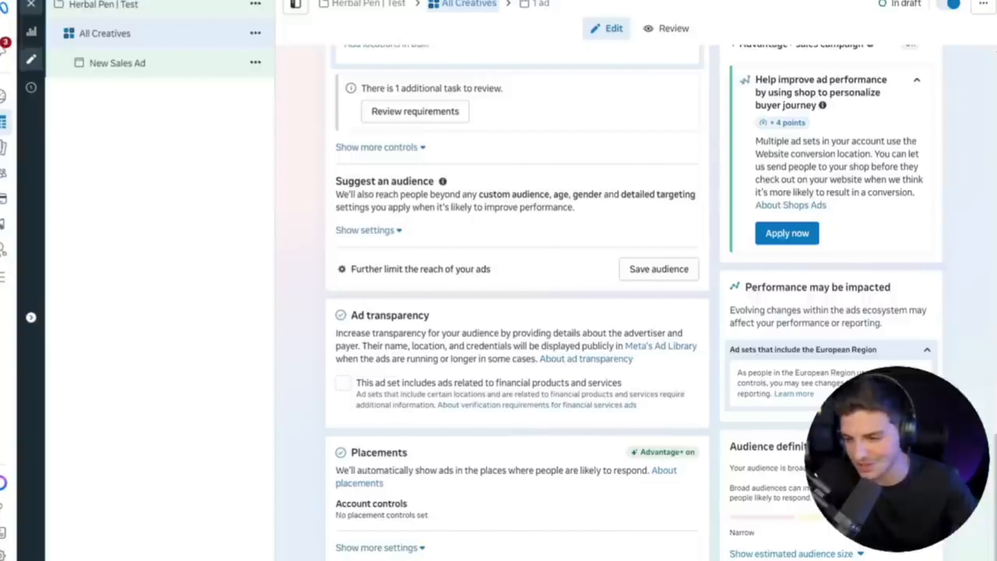
Open the New Sales Ad under the All Creatives ad set and rename it "Creative 1".
{"action": "left_click", "coordinate": [118, 63]}
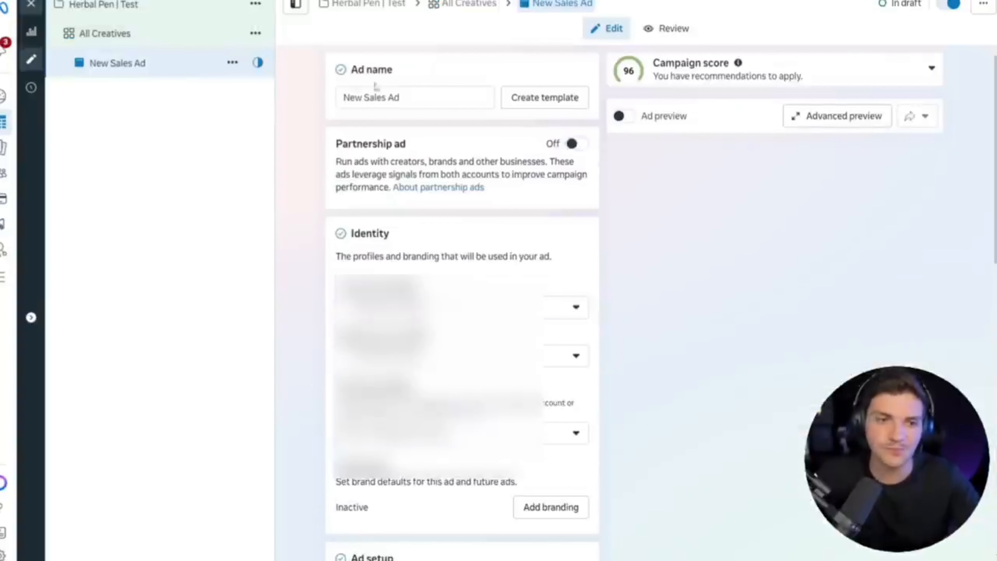
{"action": "triple_click", "coordinate": [390, 96]}
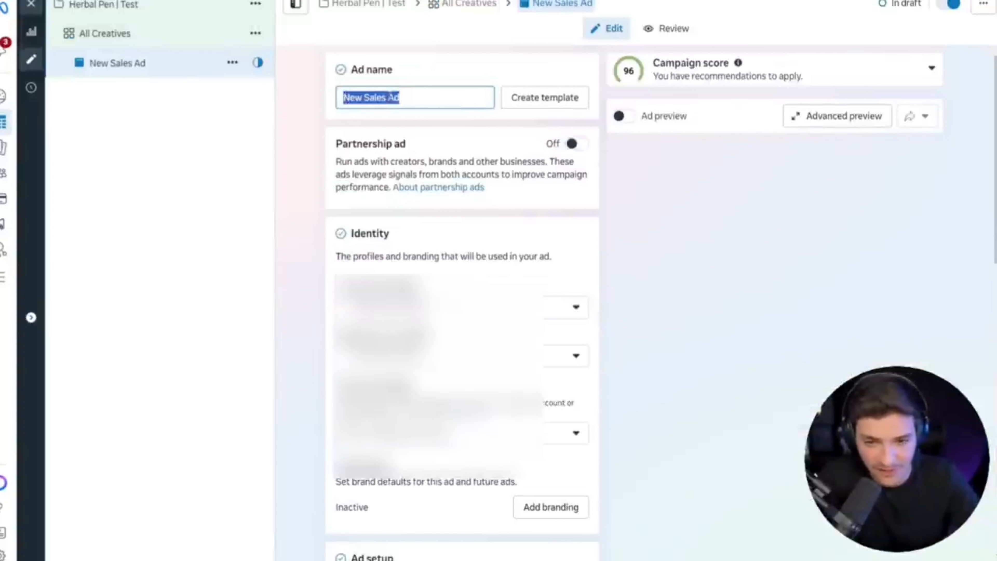
{"action": "type", "text": "cREATI"}
{"action": "key", "text": "ctrl+a"}
{"action": "type", "text": "Creati"}
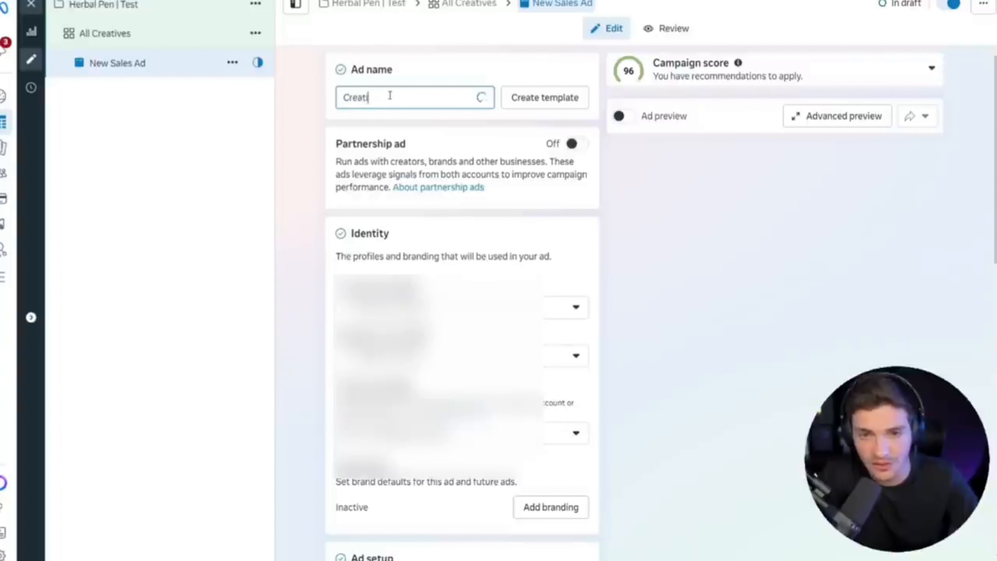
{"action": "type", "text": "ve 1"}
{"action": "left_click", "coordinate": [290, 238]}
Check the Facebook Page, Instagram account and Threads profile chosen for the ad's identity.
{"action": "left_click_drag", "start_coordinate": [286, 285], "coordinate": [405, 293]}
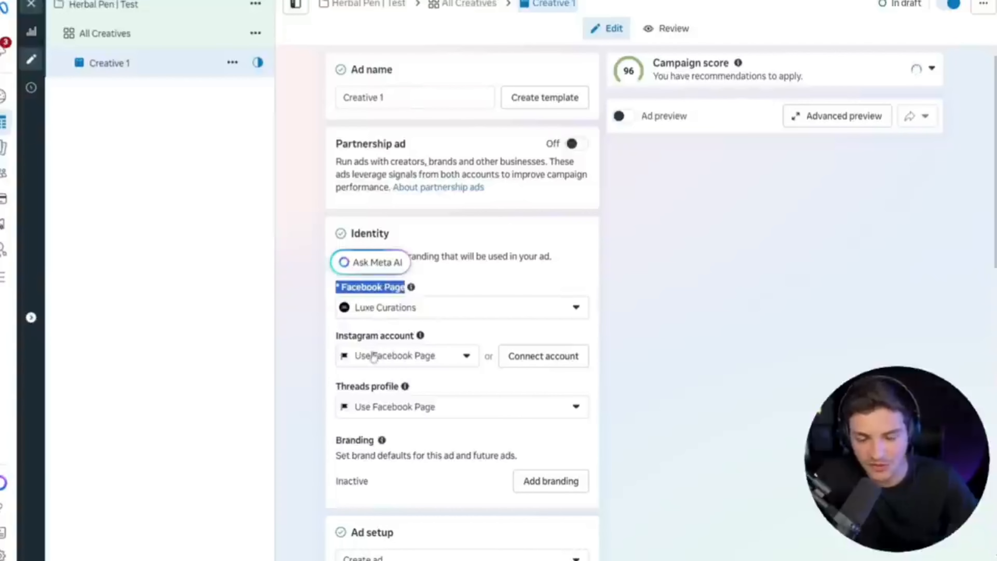
{"action": "left_click_drag", "start_coordinate": [335, 337], "coordinate": [415, 343]}
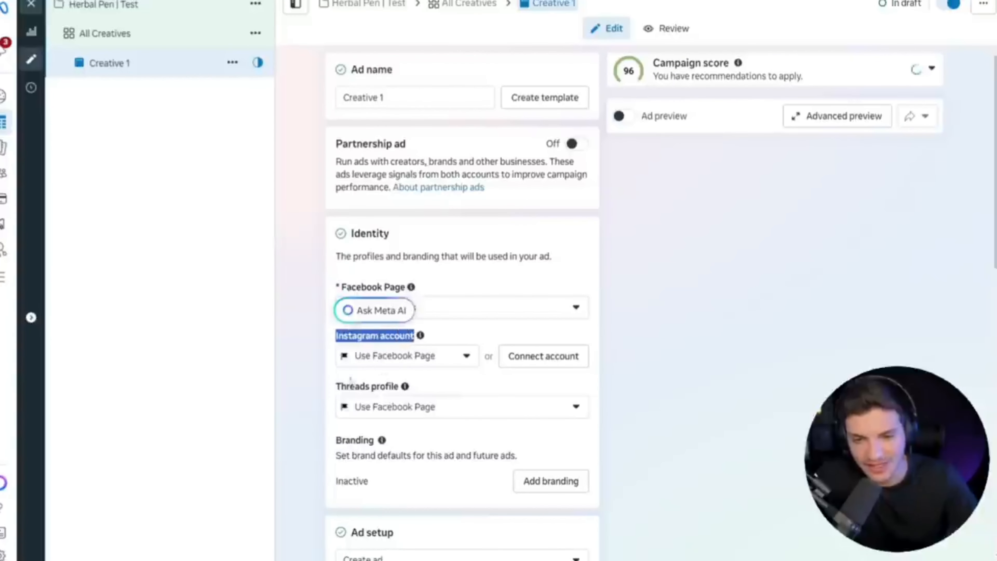
{"action": "left_click_drag", "start_coordinate": [336, 386], "coordinate": [400, 390]}
{"action": "left_click", "coordinate": [400, 393]}
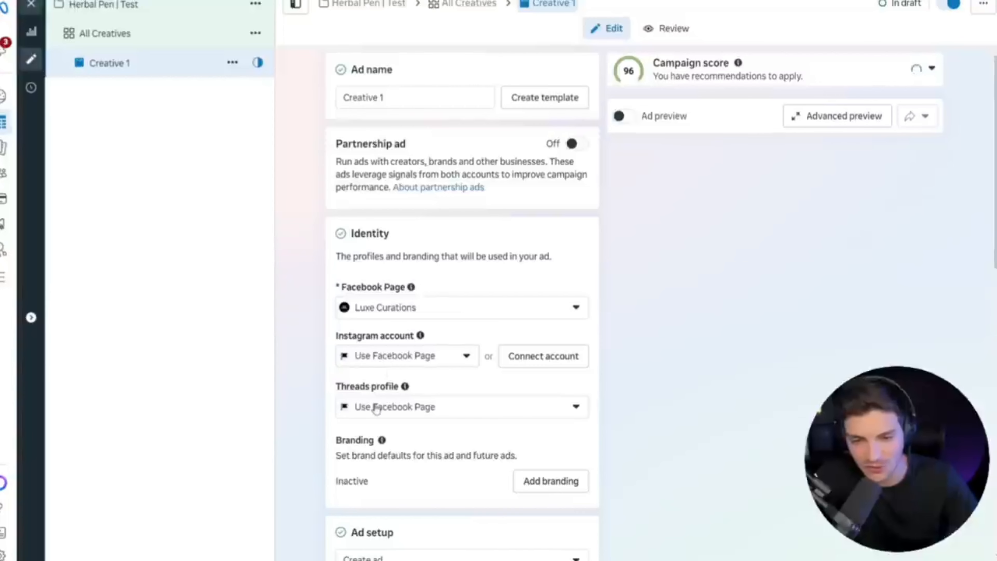
Turn off multi-advertiser ads in the ad setup, leaving manual upload and the single image or video format selected.
{"action": "scroll", "coordinate": [376, 409], "scroll_direction": "down", "scroll_amount": 6}
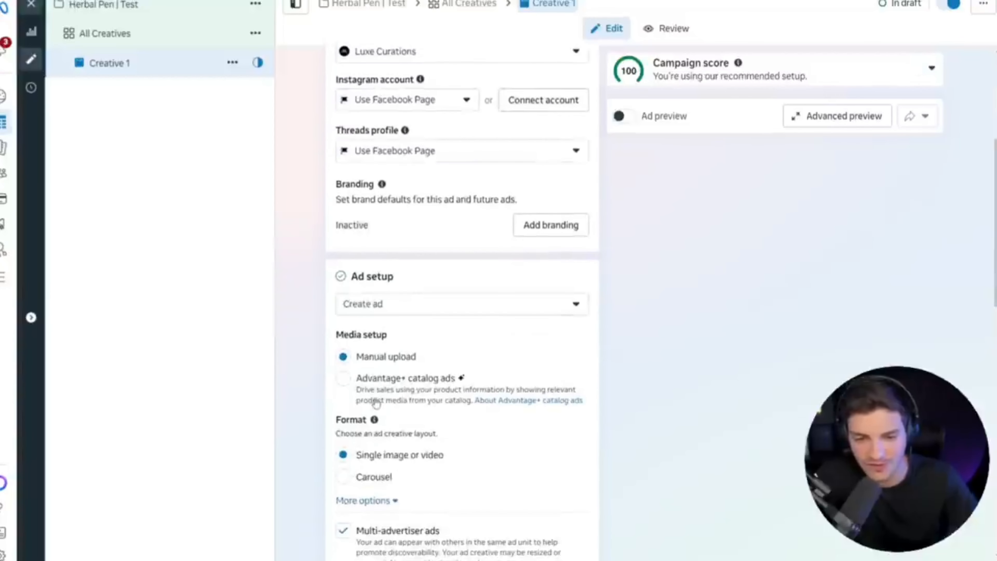
{"action": "left_click_drag", "start_coordinate": [347, 277], "coordinate": [361, 298]}
{"action": "scroll", "coordinate": [383, 287], "scroll_direction": "down", "scroll_amount": 2}
{"action": "scroll", "coordinate": [365, 326], "scroll_direction": "down", "scroll_amount": 3}
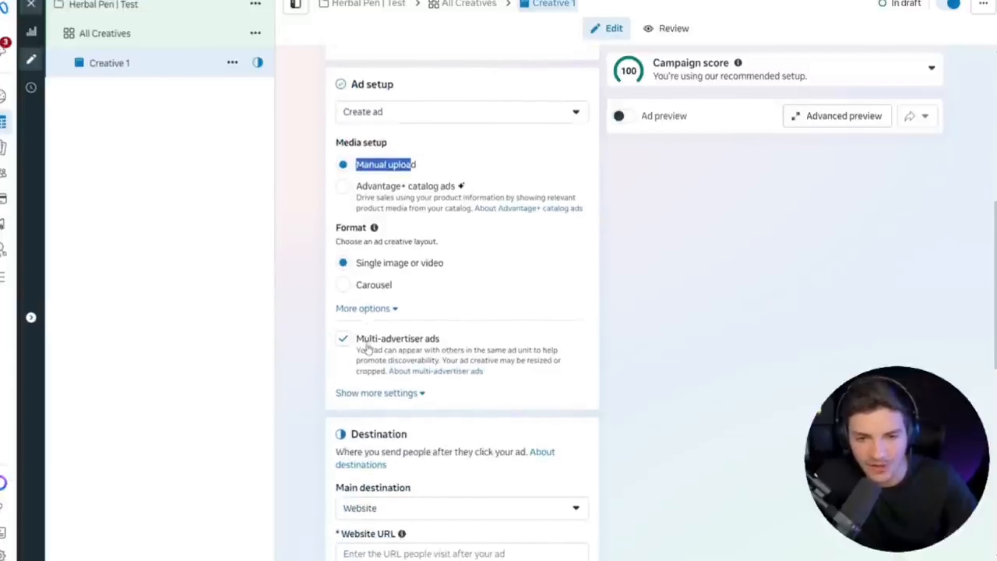
{"action": "left_click", "coordinate": [355, 346]}
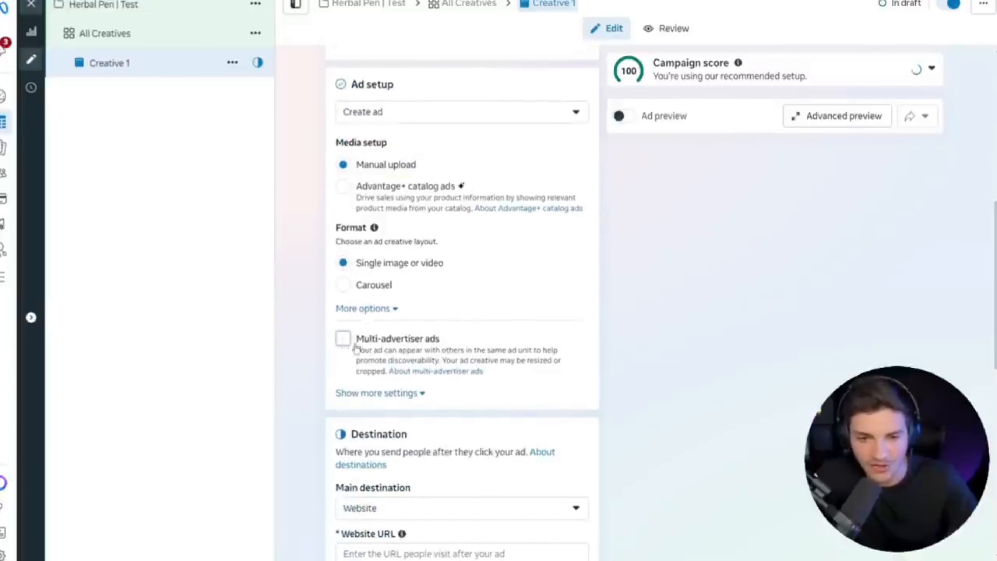
{"action": "left_click", "coordinate": [398, 396]}
{"action": "left_click", "coordinate": [396, 394]}
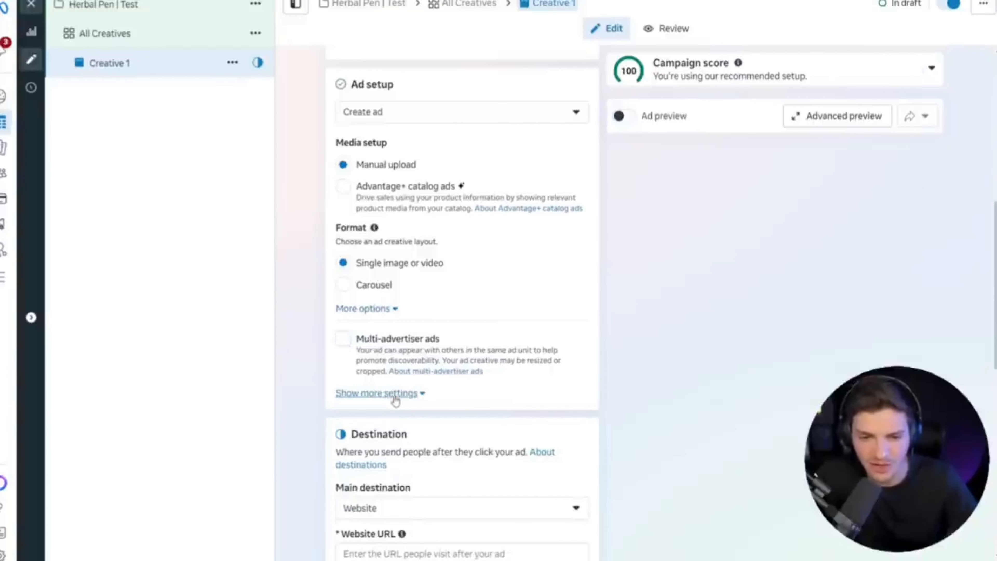
{"action": "scroll", "coordinate": [397, 364], "scroll_direction": "down", "scroll_amount": 6}
{"action": "left_click_drag", "start_coordinate": [338, 232], "coordinate": [427, 232]}
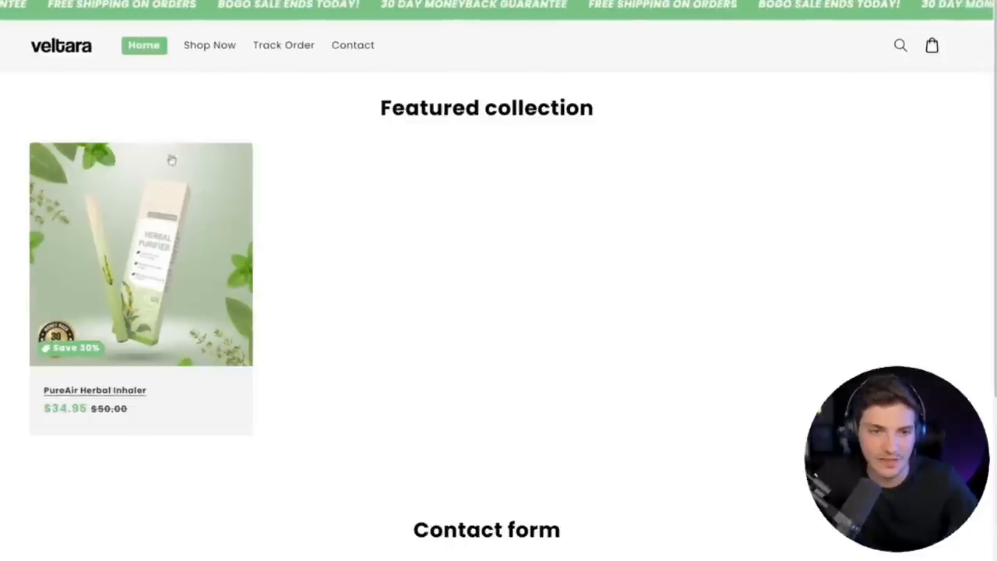
{"action": "left_click", "coordinate": [210, 45]}
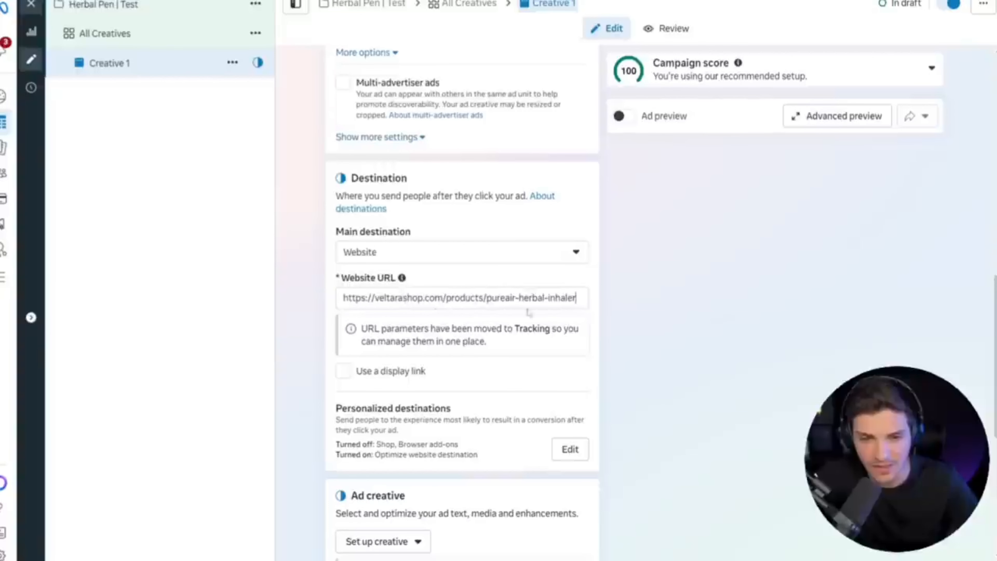
Inspect the ad's personalized destinations for Optimize website destination, Shop and Browser add-ons, and close them.
{"action": "scroll", "coordinate": [430, 364], "scroll_direction": "down", "scroll_amount": 1}
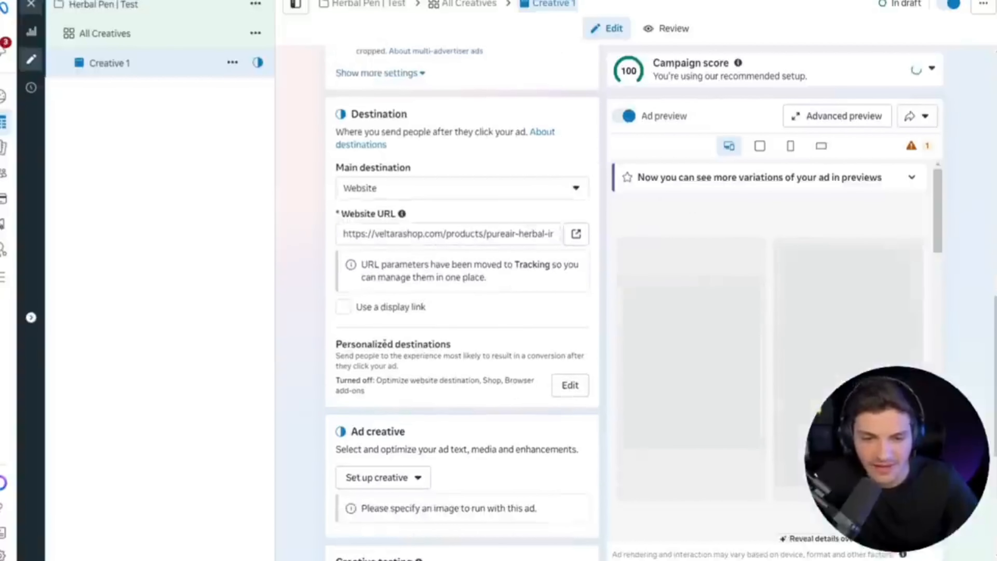
{"action": "double_click", "coordinate": [376, 348]}
{"action": "left_click", "coordinate": [376, 349]}
{"action": "triple_click", "coordinate": [376, 362]}
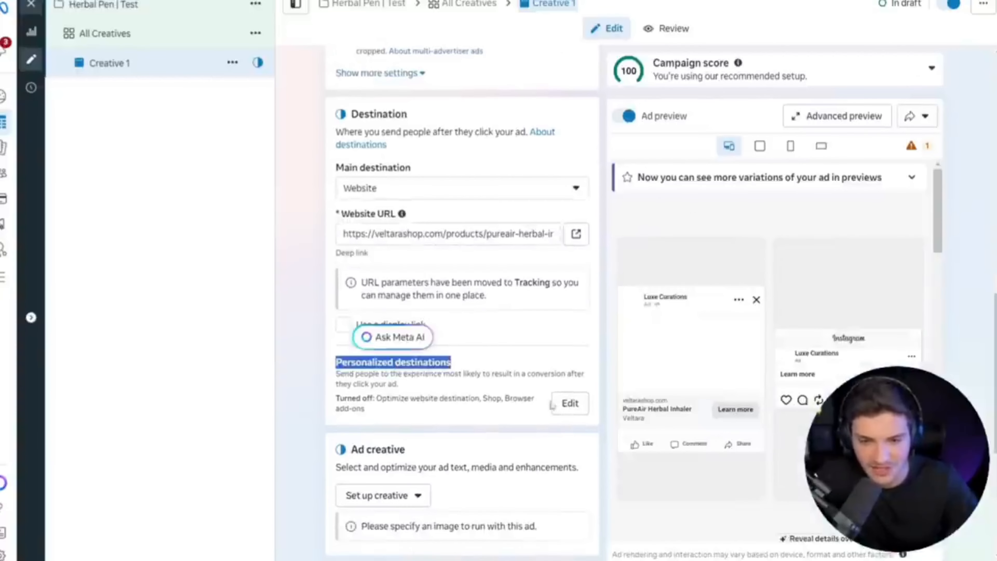
{"action": "left_click", "coordinate": [570, 403]}
{"action": "left_click", "coordinate": [245, 102]}
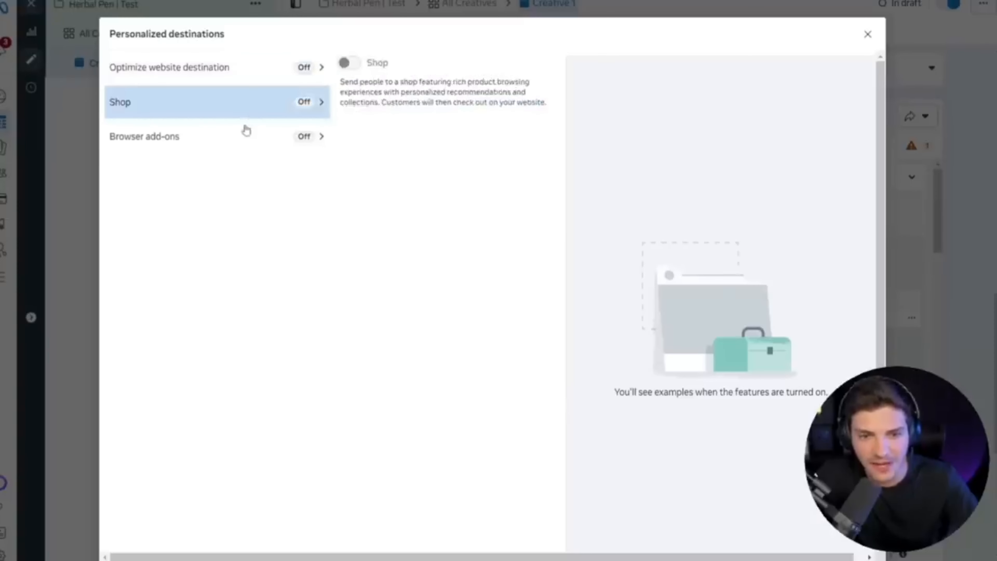
{"action": "left_click", "coordinate": [245, 136]}
{"action": "left_click", "coordinate": [244, 68]}
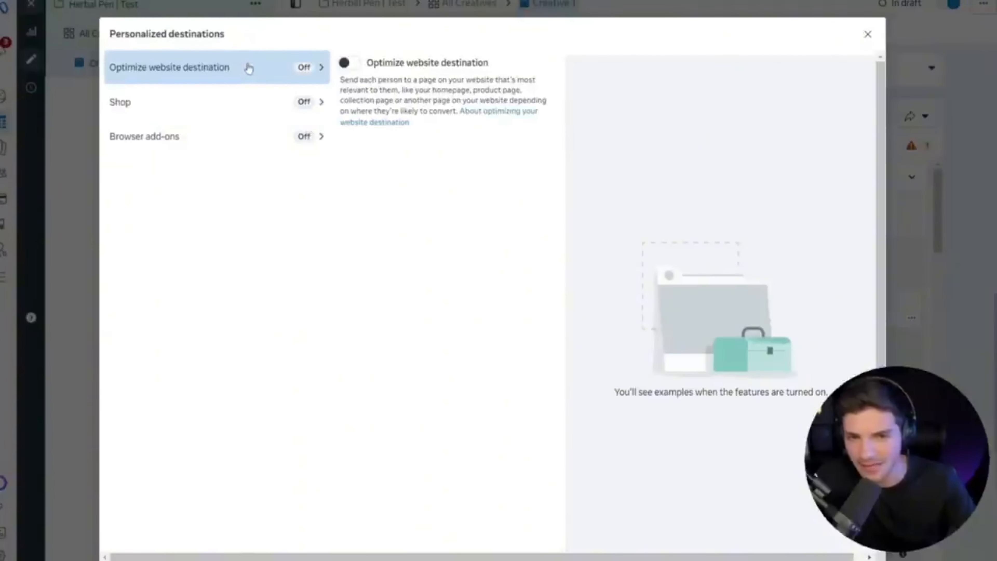
{"action": "left_click", "coordinate": [867, 35]}
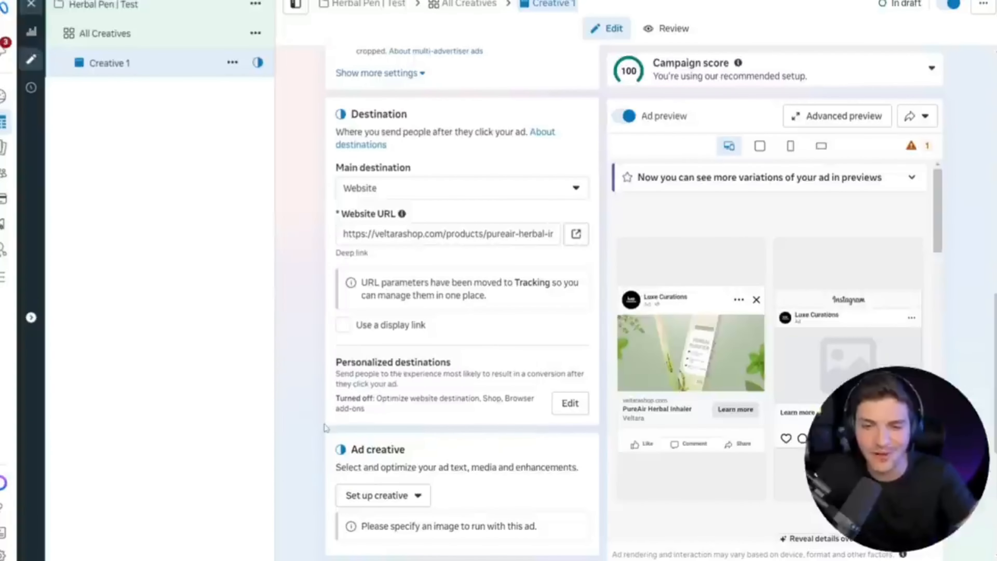
Recheck the ad's settings from its identity accounts down to the personalized destinations summary.
{"action": "scroll", "coordinate": [373, 377], "scroll_direction": "up", "scroll_amount": 10}
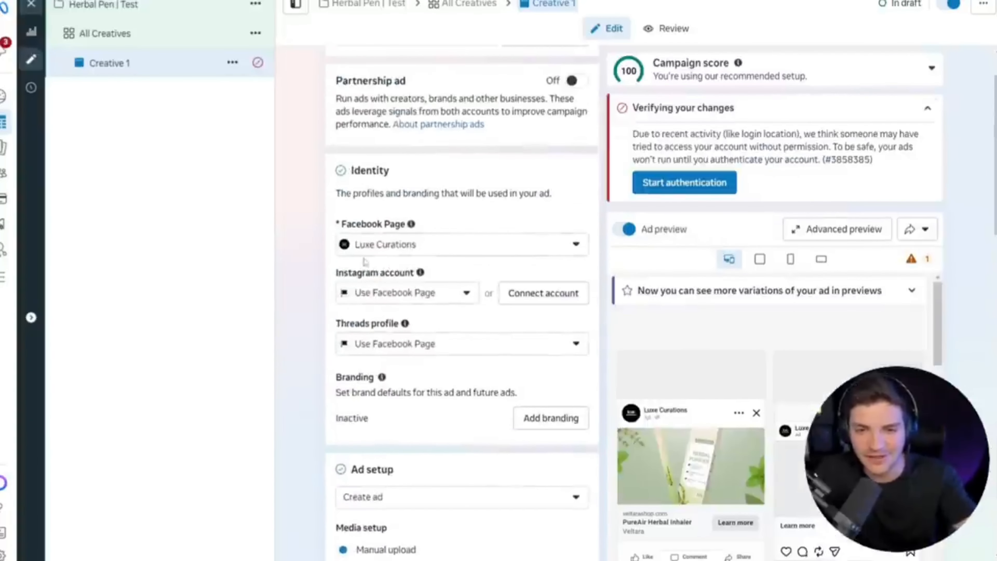
{"action": "left_click_drag", "start_coordinate": [366, 277], "coordinate": [416, 275]}
{"action": "scroll", "coordinate": [362, 333], "scroll_direction": "down", "scroll_amount": 10}
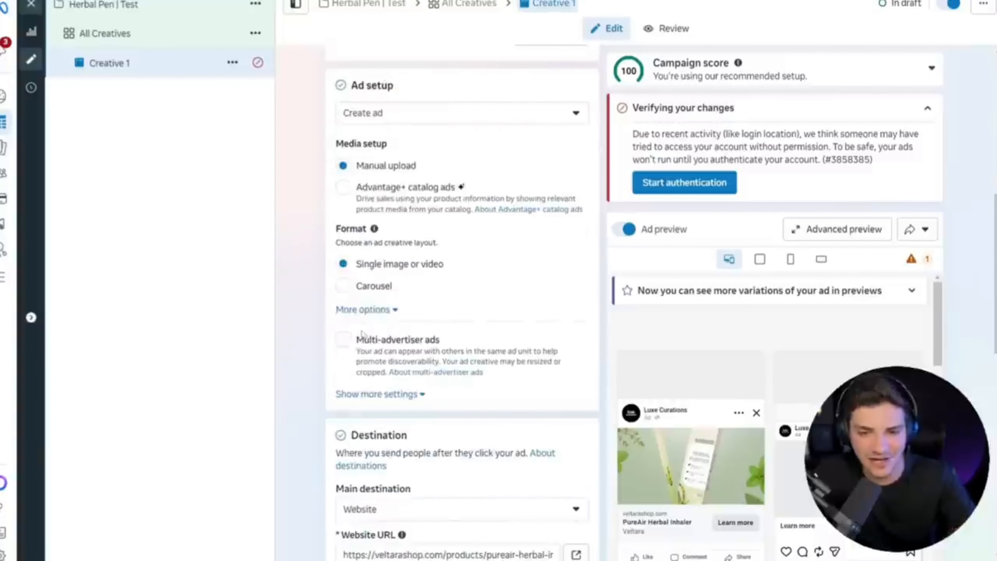
{"action": "scroll", "coordinate": [361, 333], "scroll_direction": "down", "scroll_amount": 8}
{"action": "triple_click", "coordinate": [361, 334]}
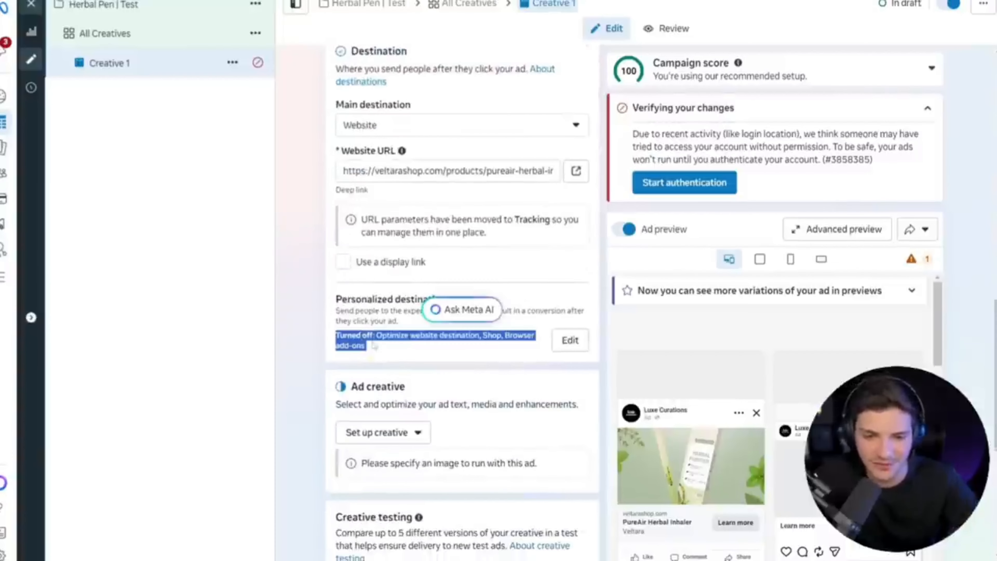
Start setting up the ad creative of Creative 1 as an image ad.
{"action": "left_click", "coordinate": [378, 338]}
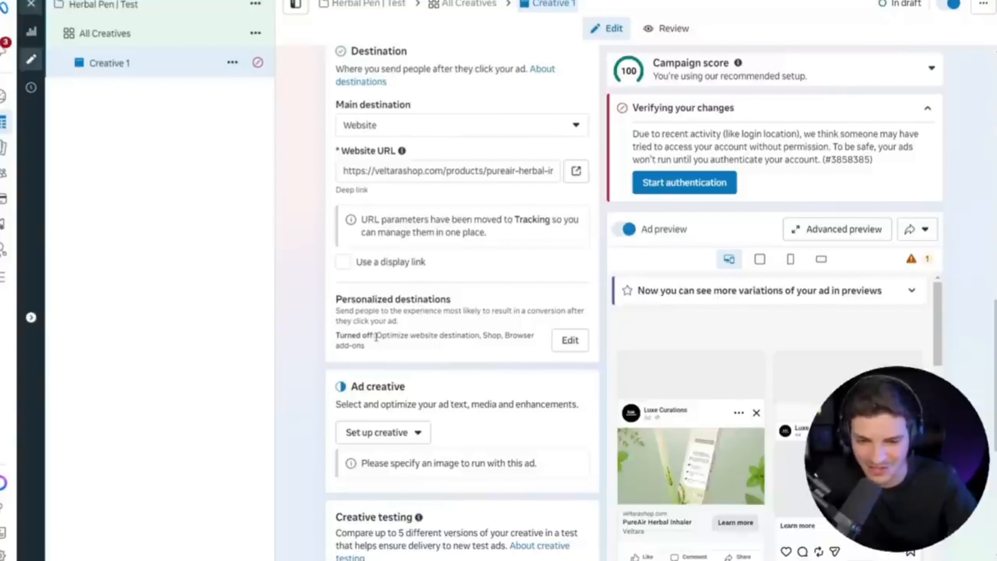
{"action": "scroll", "coordinate": [376, 335], "scroll_direction": "down", "scroll_amount": 3}
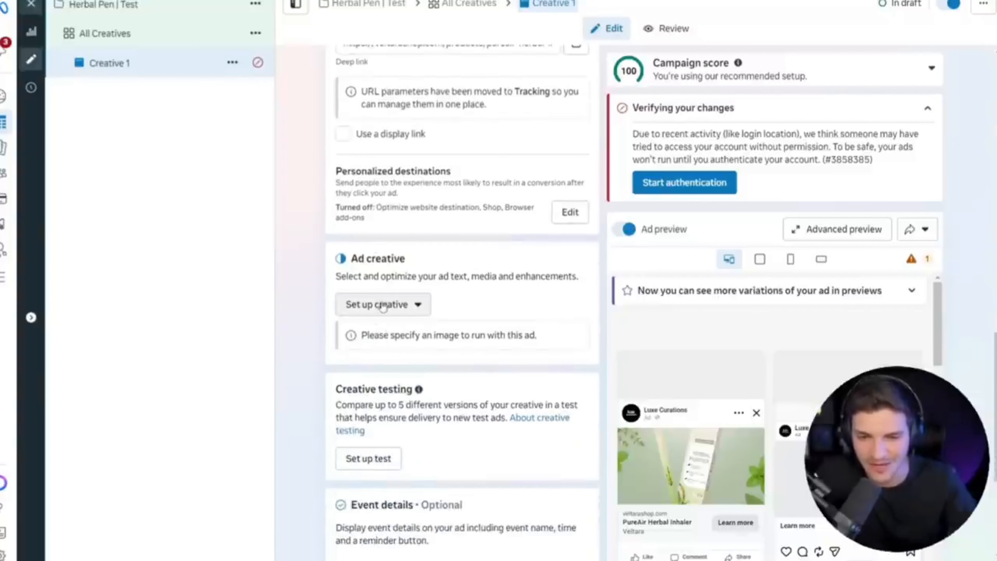
{"action": "left_click", "coordinate": [384, 307]}
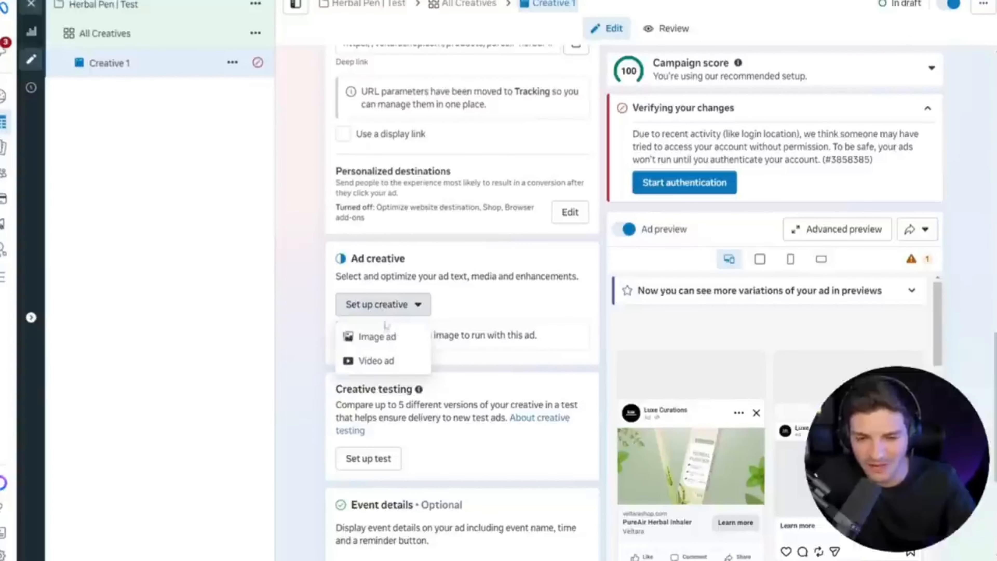
{"action": "left_click", "coordinate": [377, 340]}
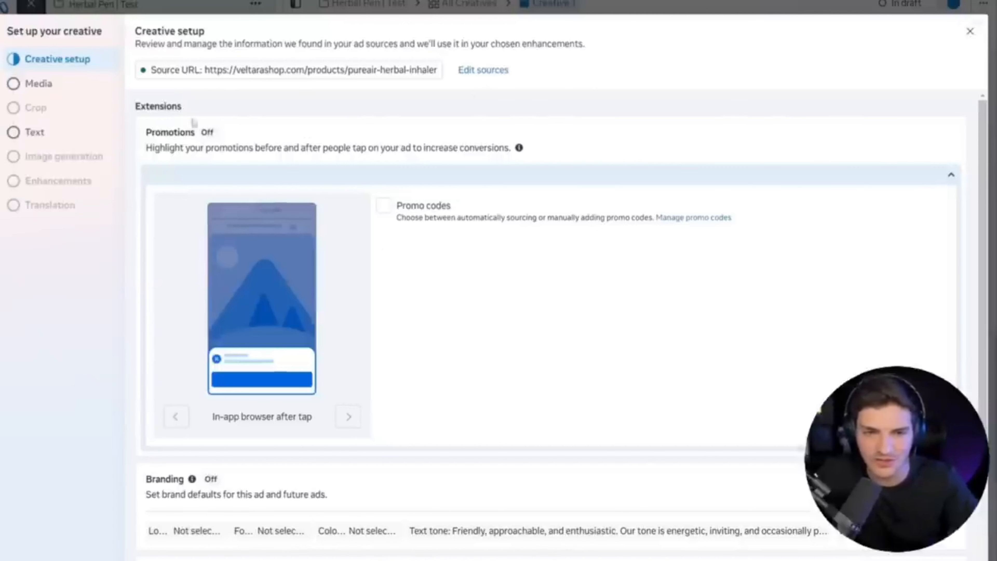
Collapse the promotions settings and turn off the Site links extension in the creative setup.
{"action": "left_click", "coordinate": [951, 179]}
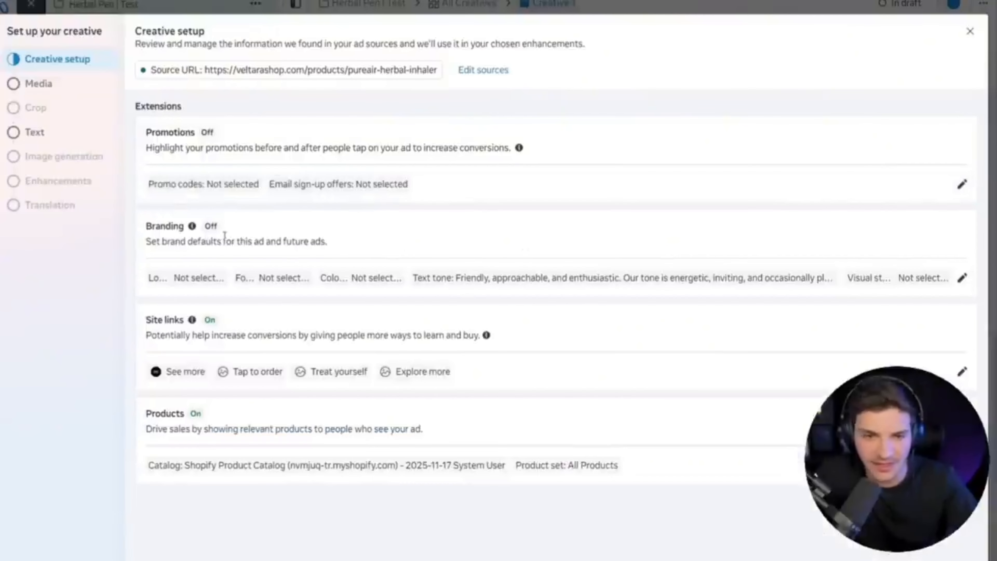
{"action": "left_click", "coordinate": [962, 371]}
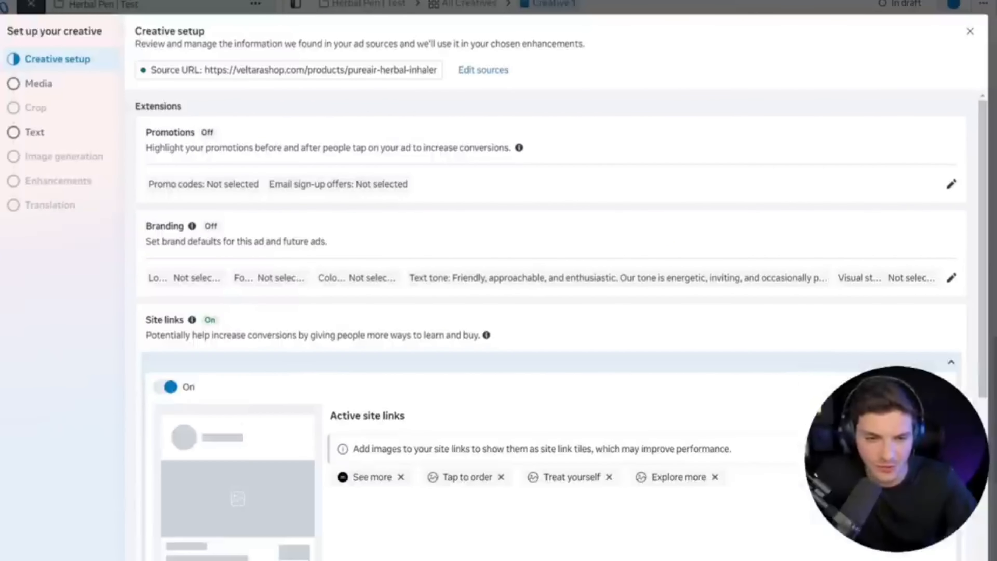
{"action": "left_click", "coordinate": [165, 387]}
{"action": "left_click", "coordinate": [939, 361]}
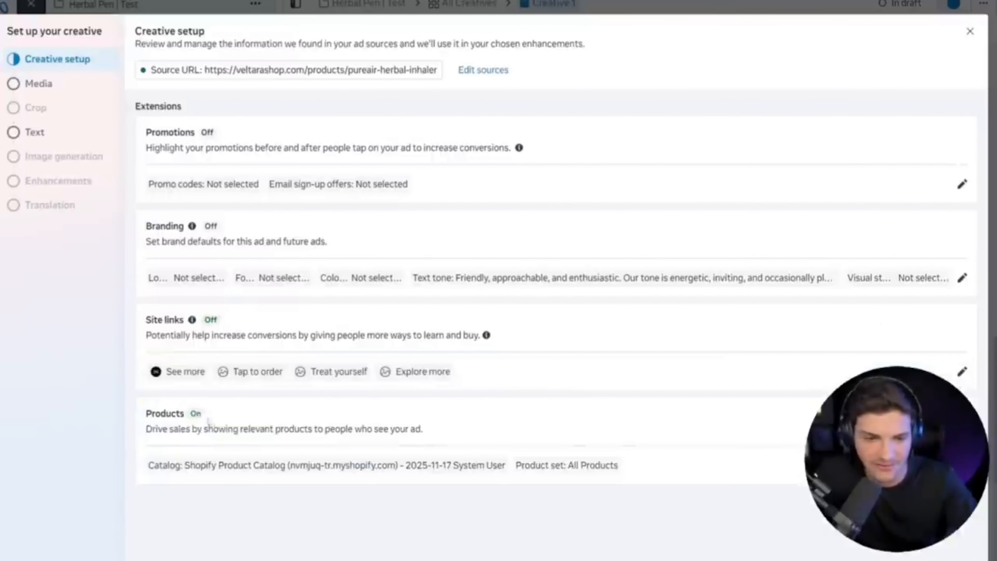
Turn off the Products extension by clearing its catalog selection, and collapse its settings.
{"action": "left_click", "coordinate": [449, 466]}
{"action": "scroll", "coordinate": [449, 465], "scroll_direction": "down", "scroll_amount": 2}
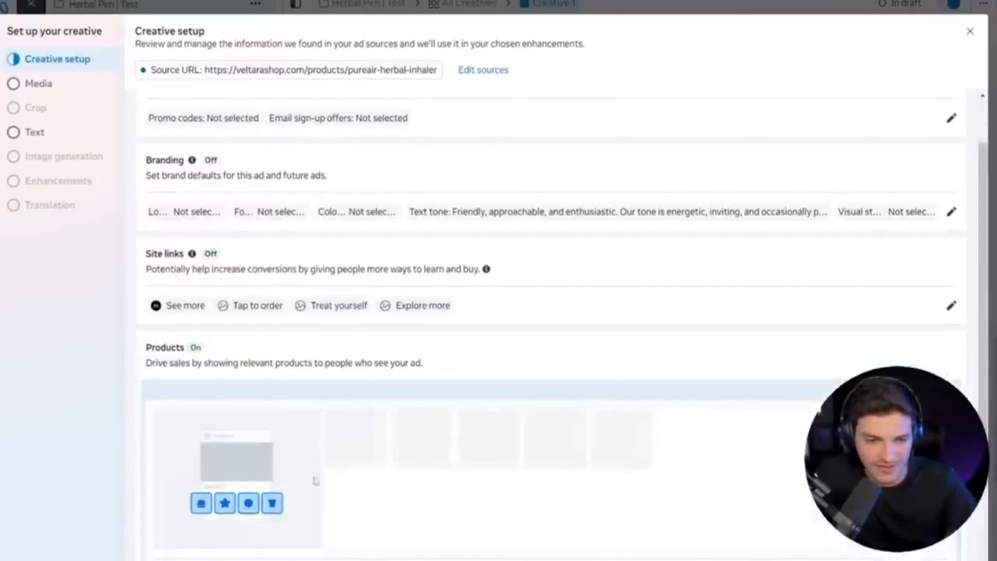
{"action": "scroll", "coordinate": [314, 478], "scroll_direction": "down", "scroll_amount": 4}
{"action": "left_click", "coordinate": [314, 417]}
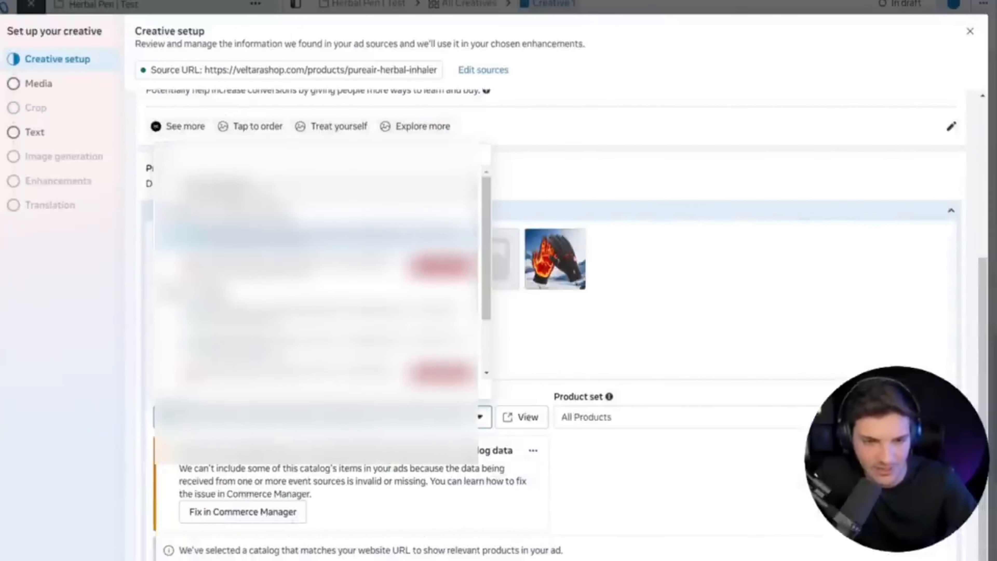
{"action": "left_click", "coordinate": [313, 191]}
{"action": "left_click", "coordinate": [917, 355]}
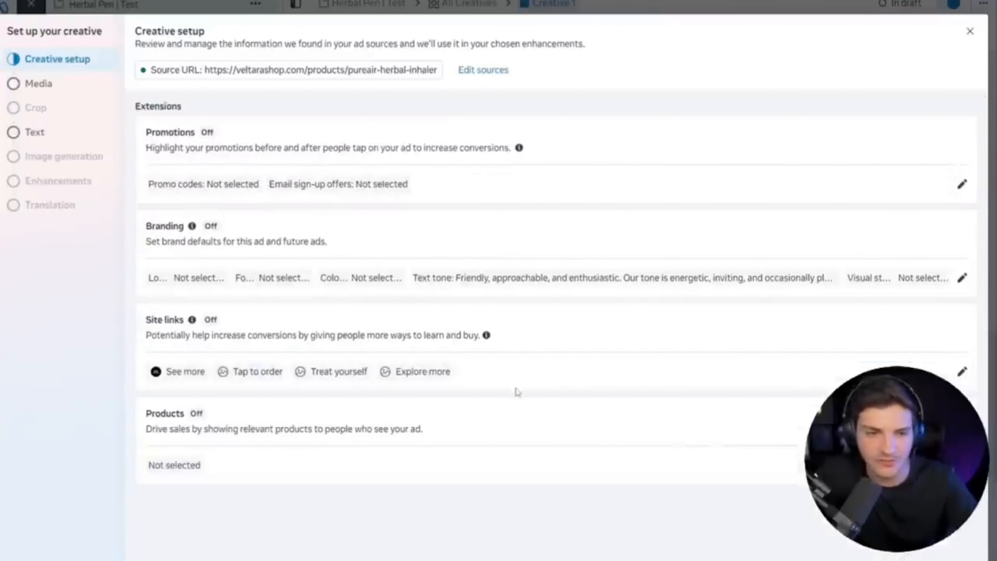
Continue to the media selection, upload the three image ads and select Image ad 1 for the ad.
{"action": "left_click", "coordinate": [958, 558]}
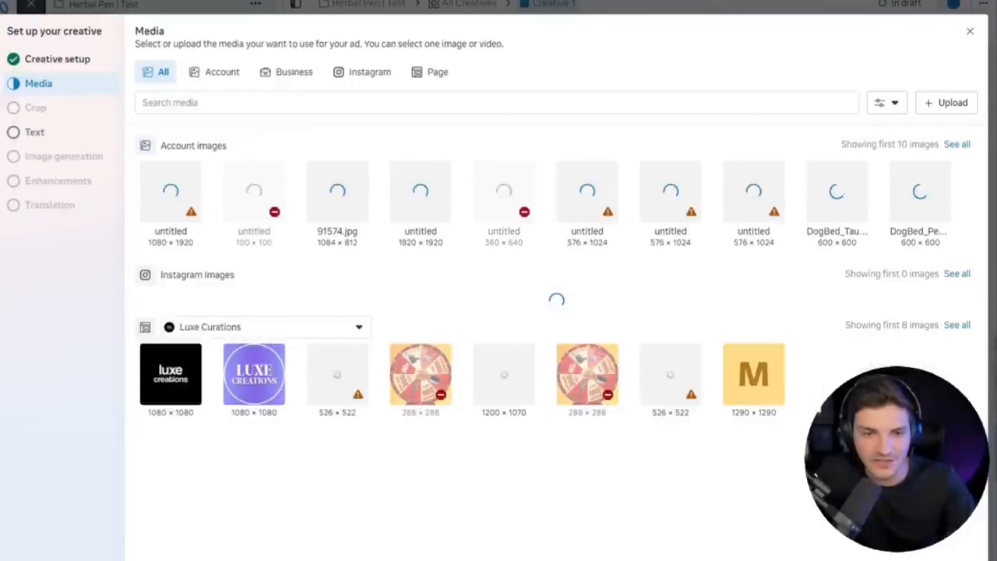
{"action": "left_click", "coordinate": [936, 105]}
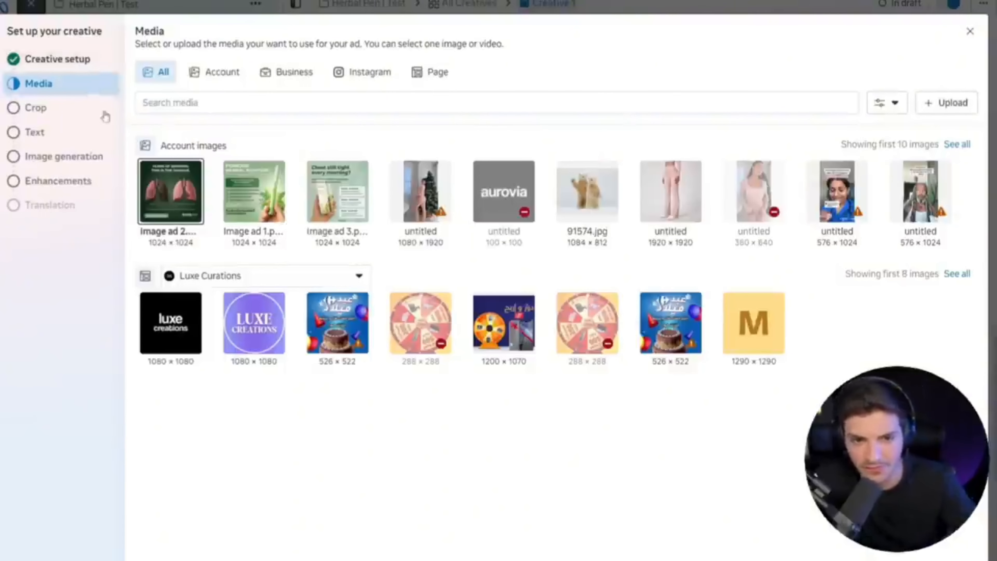
{"action": "left_click", "coordinate": [266, 190]}
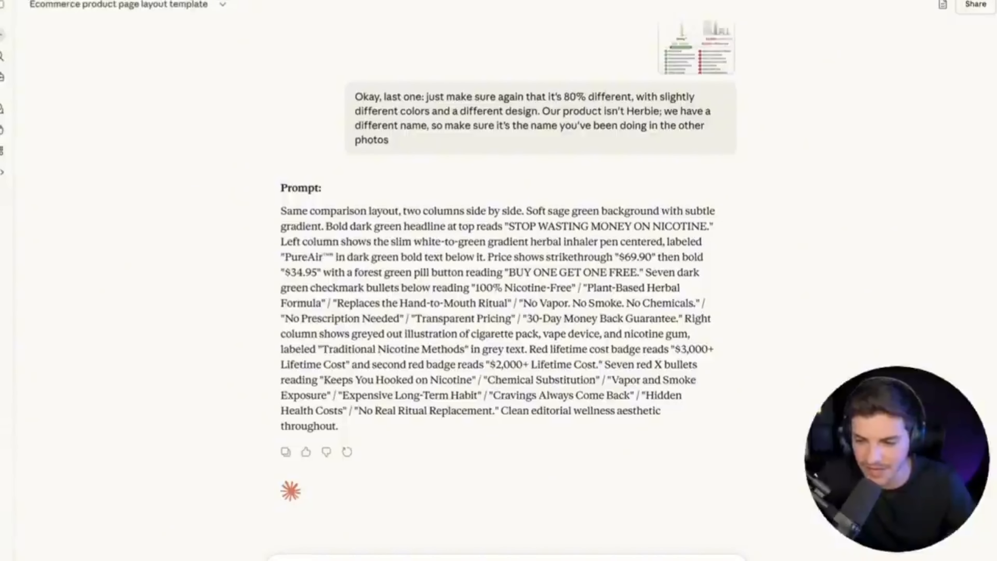
Switch to the Claude chat and request Facebook ad primary text, headline and description using the Ada framework, grade five reading level and active direct language.
{"action": "type", "text": "Generate me a Facebook ad primary text headline description. Use the Ada framework, simple grade five reading level, active direct language."}
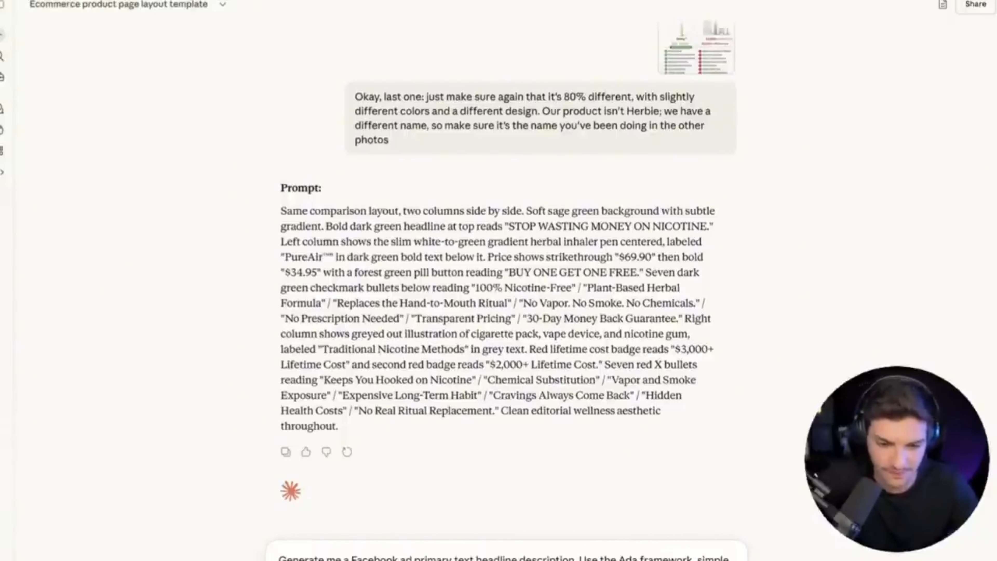
{"action": "key", "text": "Return"}
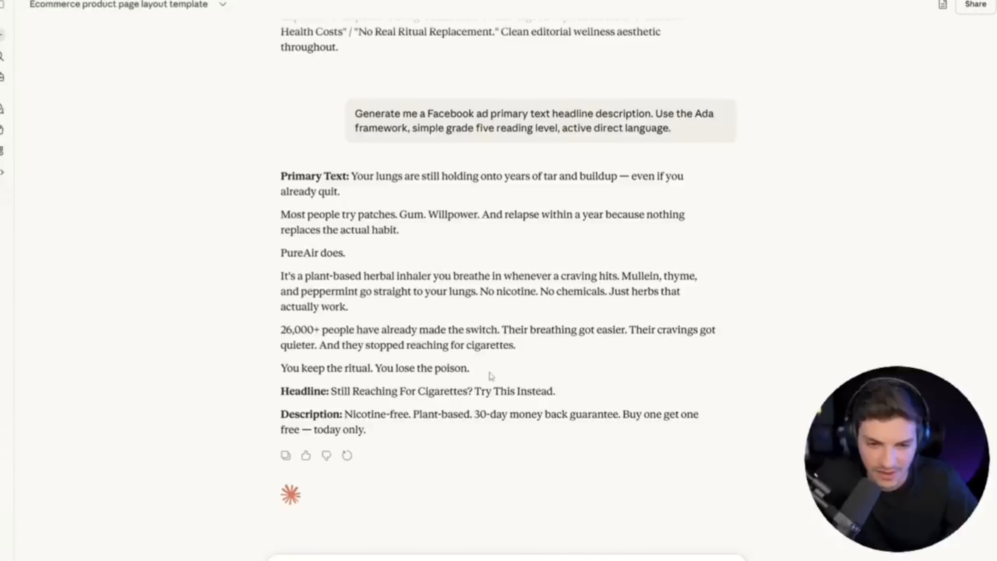
Read through the generated primary text paragraph by paragraph, from the opening lung hook to the closing ritual line.
{"action": "left_click_drag", "start_coordinate": [351, 177], "coordinate": [631, 192]}
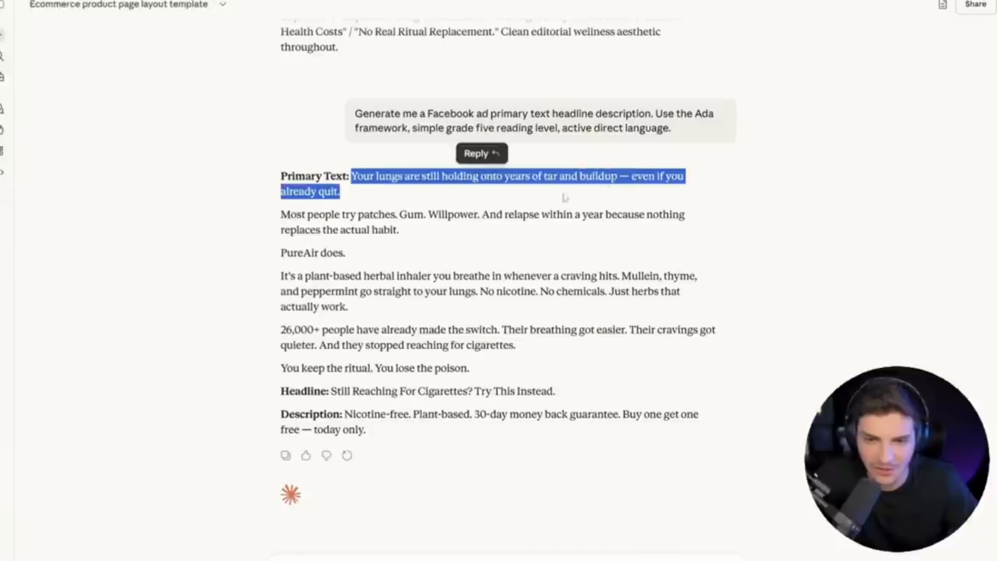
{"action": "left_click_drag", "start_coordinate": [422, 228], "coordinate": [570, 230]}
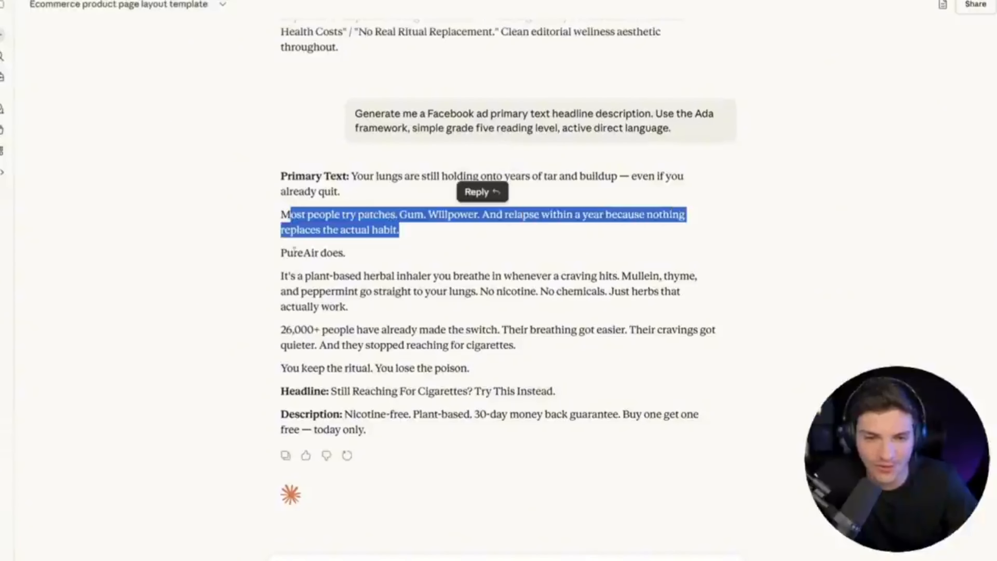
{"action": "left_click_drag", "start_coordinate": [282, 253], "coordinate": [372, 261]}
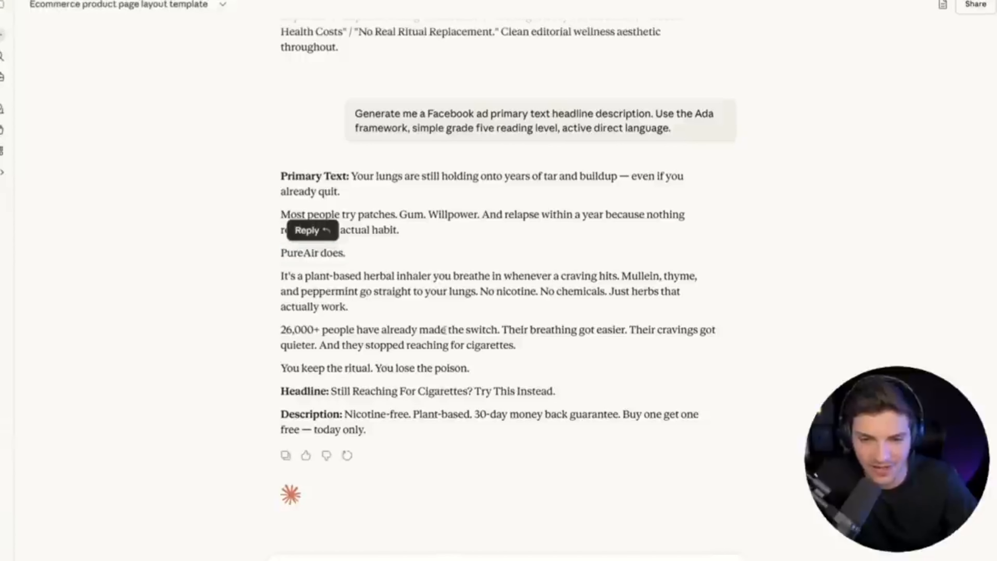
{"action": "triple_click", "coordinate": [447, 330]}
{"action": "triple_click", "coordinate": [332, 291]}
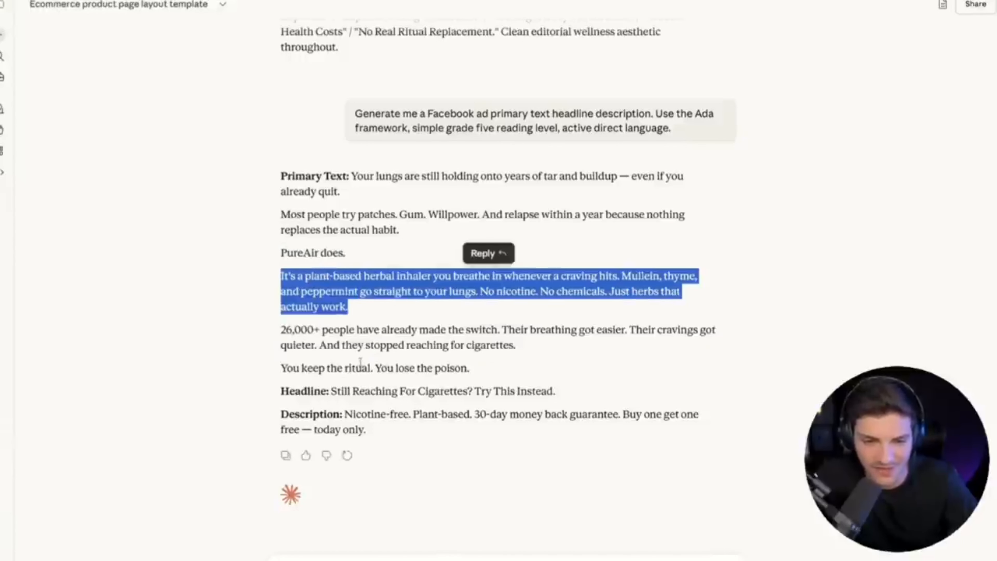
{"action": "triple_click", "coordinate": [361, 368]}
{"action": "triple_click", "coordinate": [416, 368]}
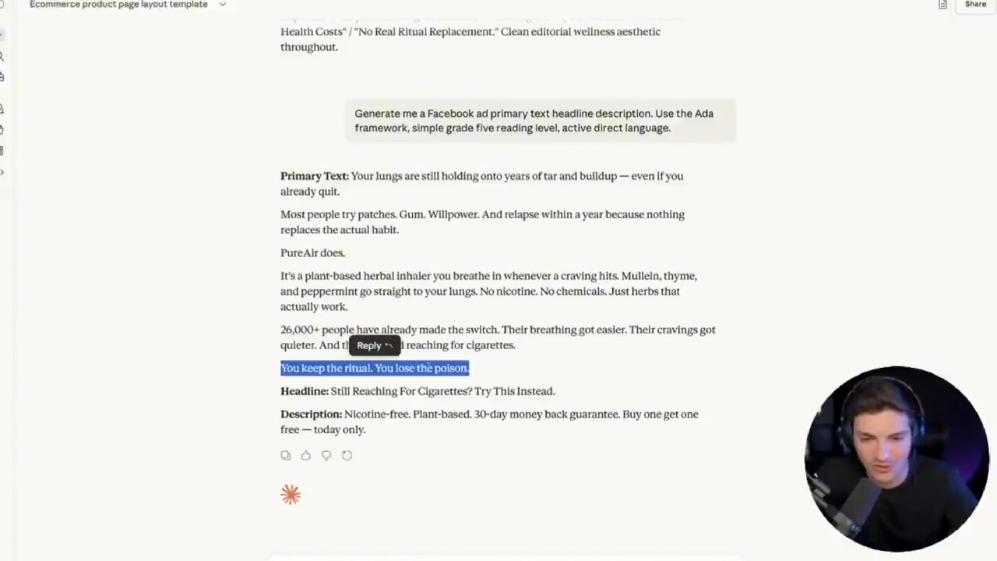
{"action": "left_click", "coordinate": [428, 367]}
{"action": "left_click_drag", "start_coordinate": [483, 371], "coordinate": [270, 364]}
{"action": "left_click", "coordinate": [272, 365]}
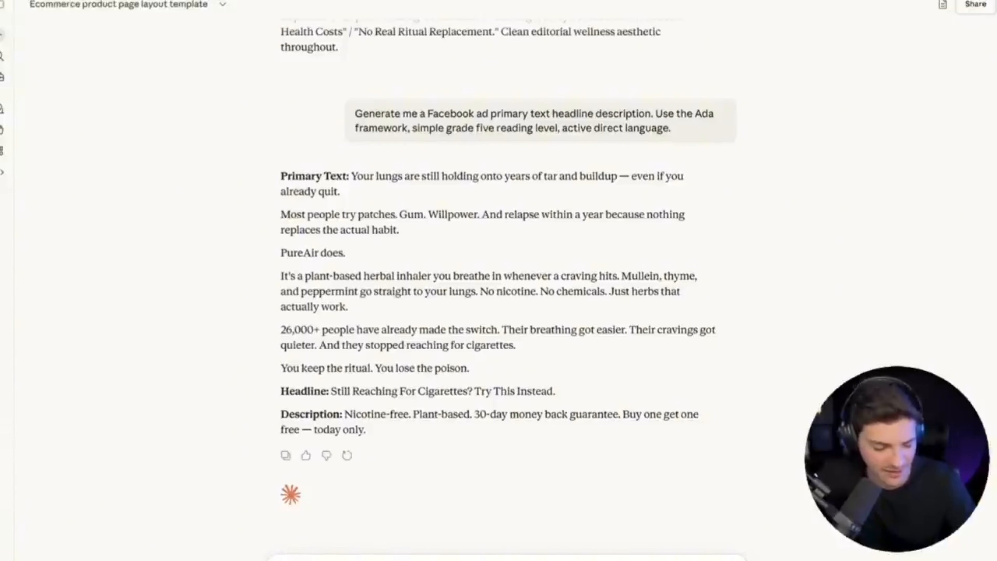
Ask for a closing sentence like "Click Shop Now to get yours" and for the full product name instead of "Pure Air".
{"action": "key", "text": "super+v"}
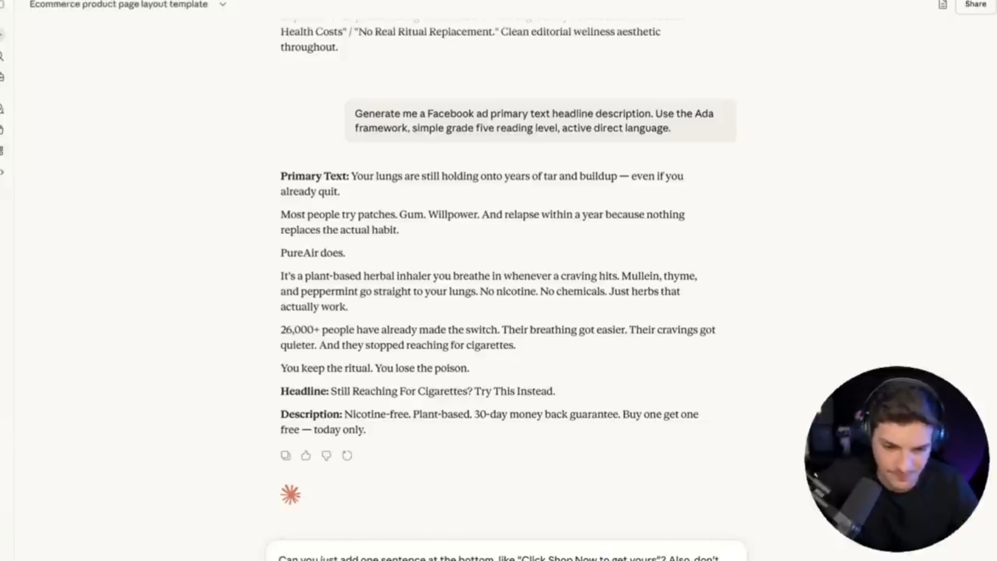
{"action": "key", "text": "Return"}
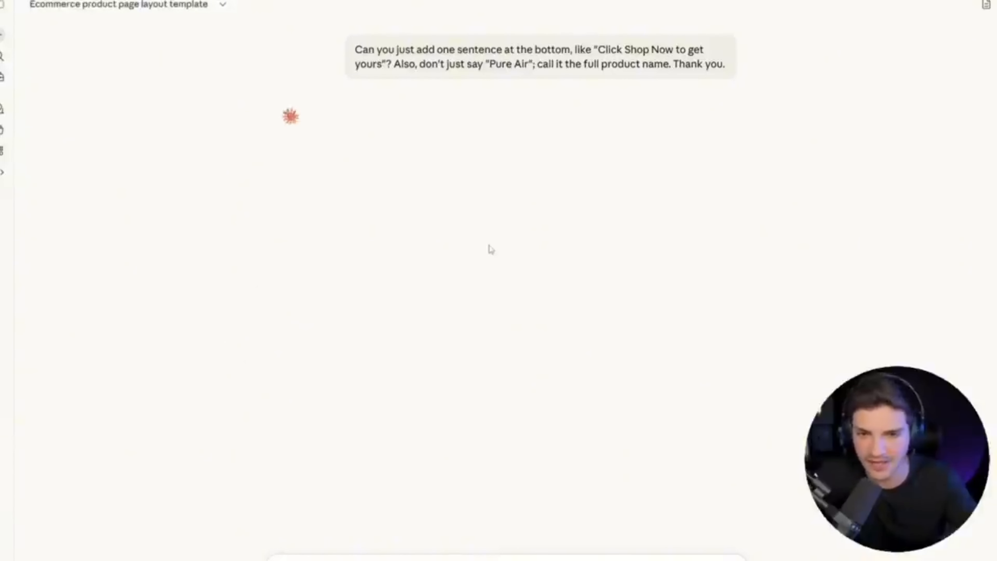
Copy the revised ad copy from the chat and paste it into the ad's primary text in Ads Manager.
{"action": "scroll", "coordinate": [483, 251], "scroll_direction": "up", "scroll_amount": 2}
{"action": "left_click_drag", "start_coordinate": [367, 389], "coordinate": [314, 112]}
{"action": "key", "text": "ctrl+c"}
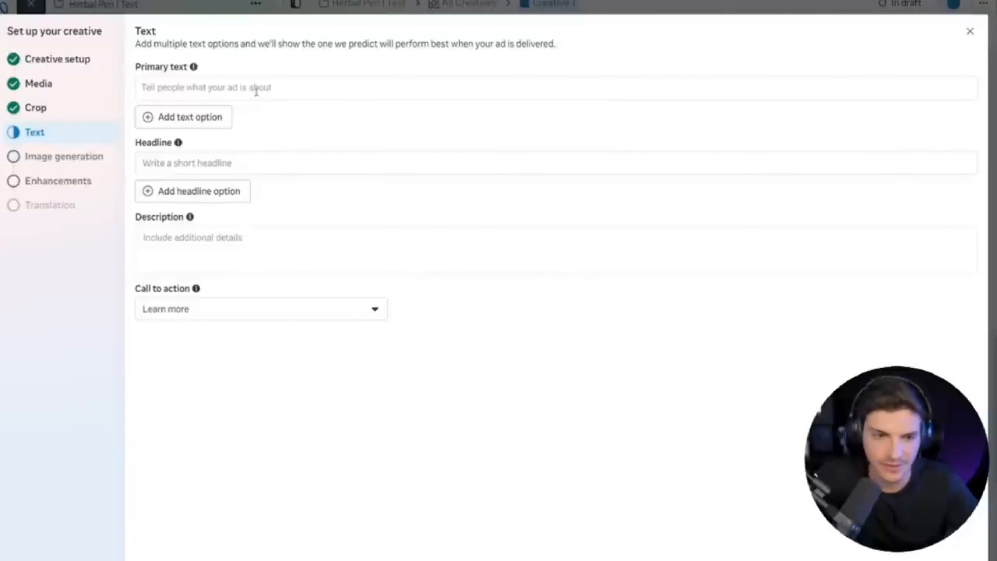
{"action": "left_click", "coordinate": [256, 91]}
{"action": "key", "text": "ctrl+v"}
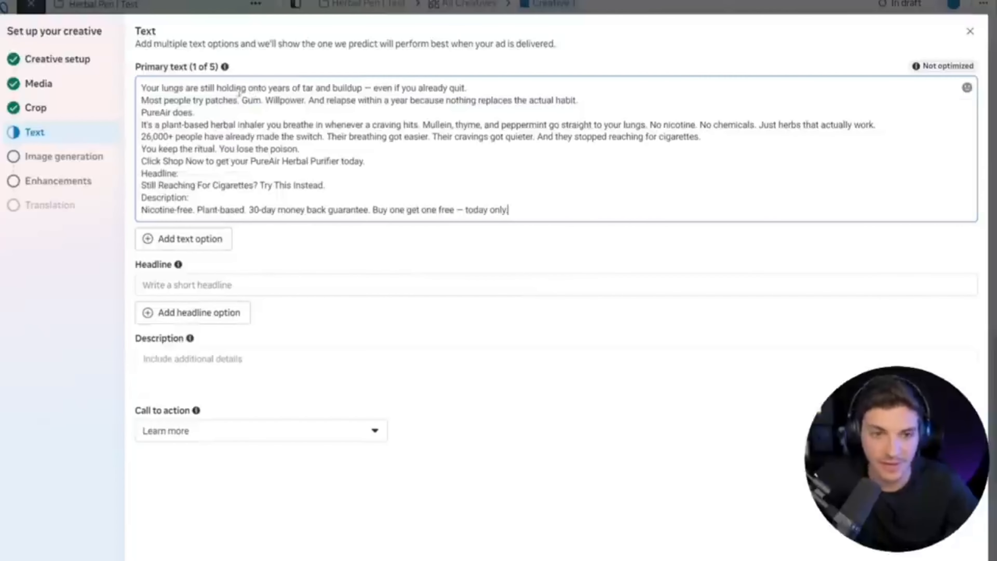
Separate the primary text's paragraphs with blank lines and delete the pasted headline and description from its end.
{"action": "left_click", "coordinate": [473, 92]}
{"action": "key", "text": "Return"}
{"action": "left_click", "coordinate": [222, 125]}
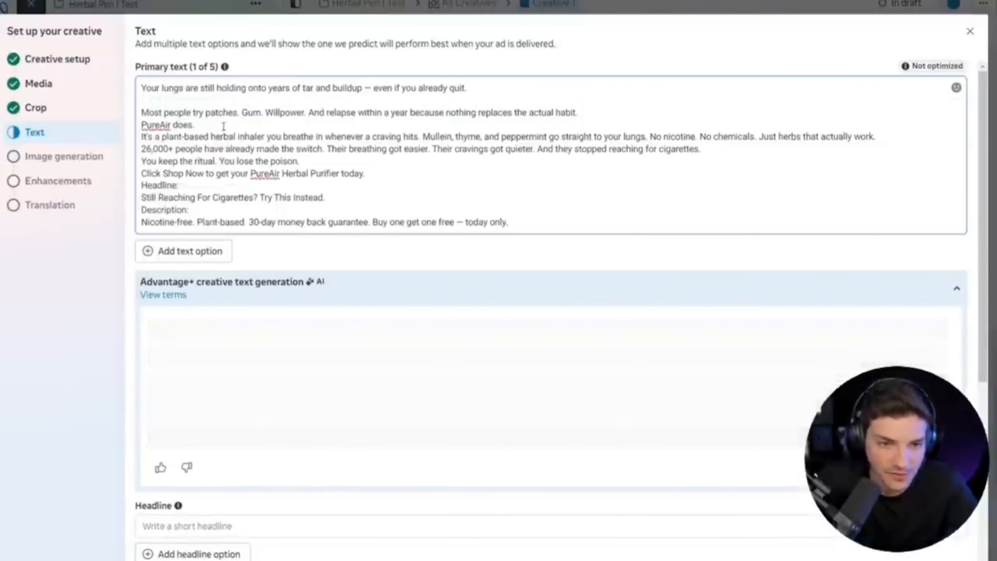
{"action": "key", "text": "Return"}
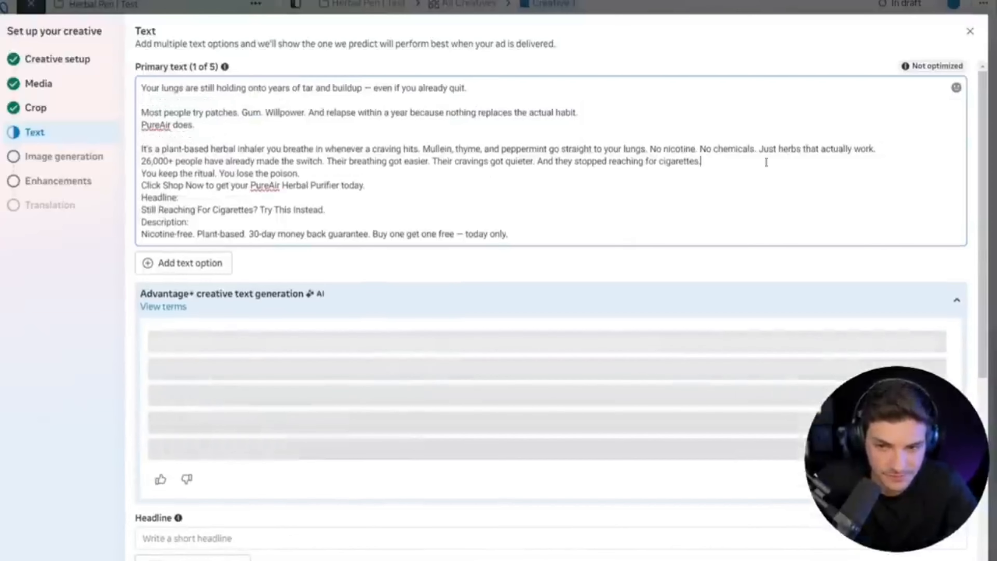
{"action": "key", "text": "Return"}
{"action": "left_click", "coordinate": [314, 185]}
{"action": "key", "text": "Return"}
{"action": "left_click", "coordinate": [385, 210]}
{"action": "key", "text": "Return"}
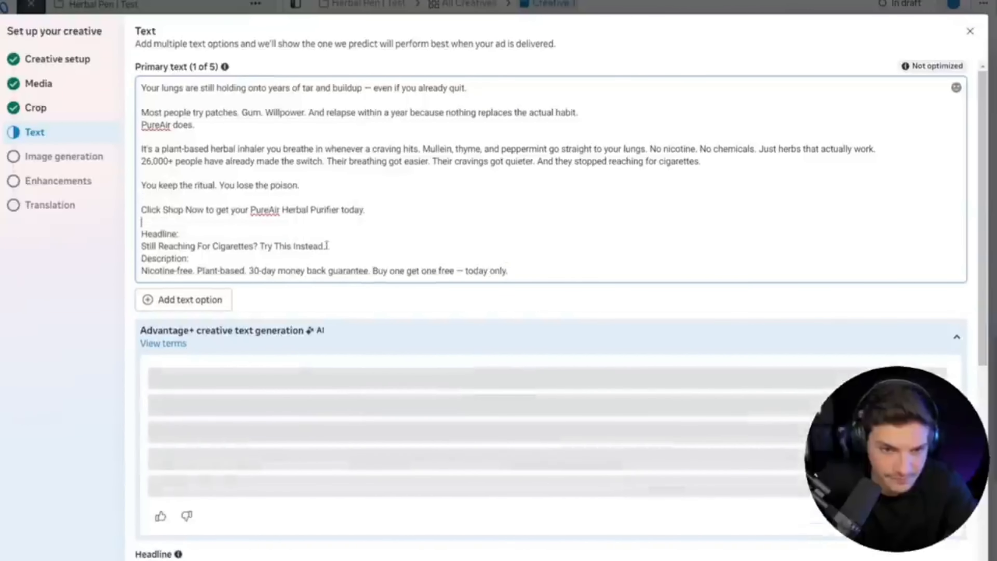
{"action": "left_click_drag", "start_coordinate": [334, 246], "coordinate": [250, 245]}
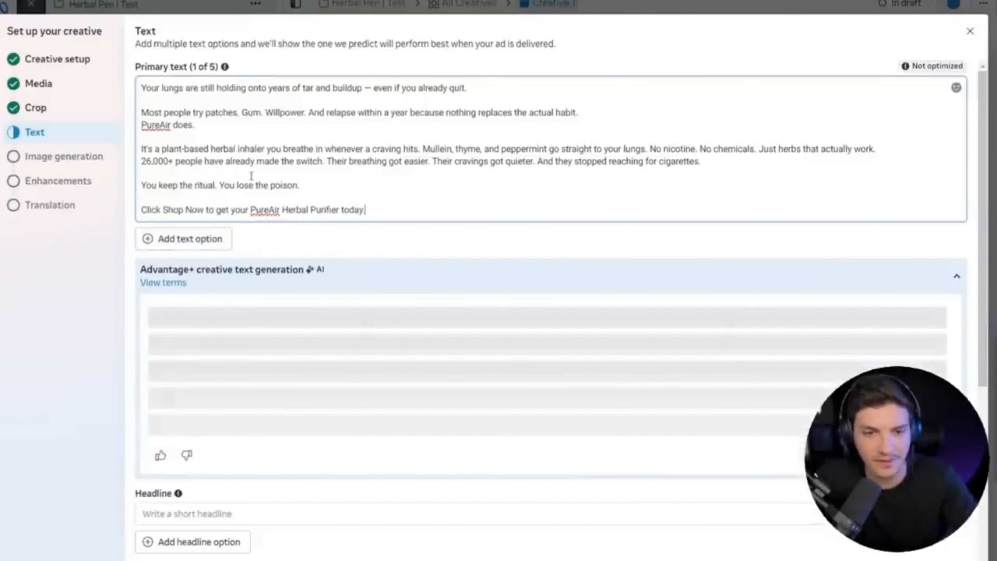
{"action": "key", "text": "ctrl+a"}
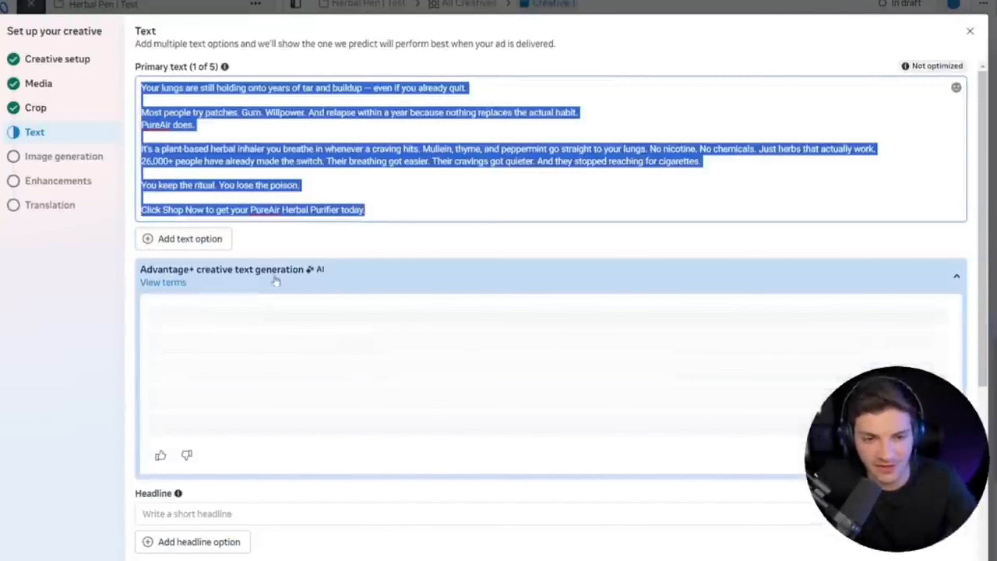
Set the ad's headline to the suggested "Breathe Easy, Quit for Good".
{"action": "scroll", "coordinate": [251, 342], "scroll_direction": "down", "scroll_amount": 2}
{"action": "left_click", "coordinate": [246, 385]}
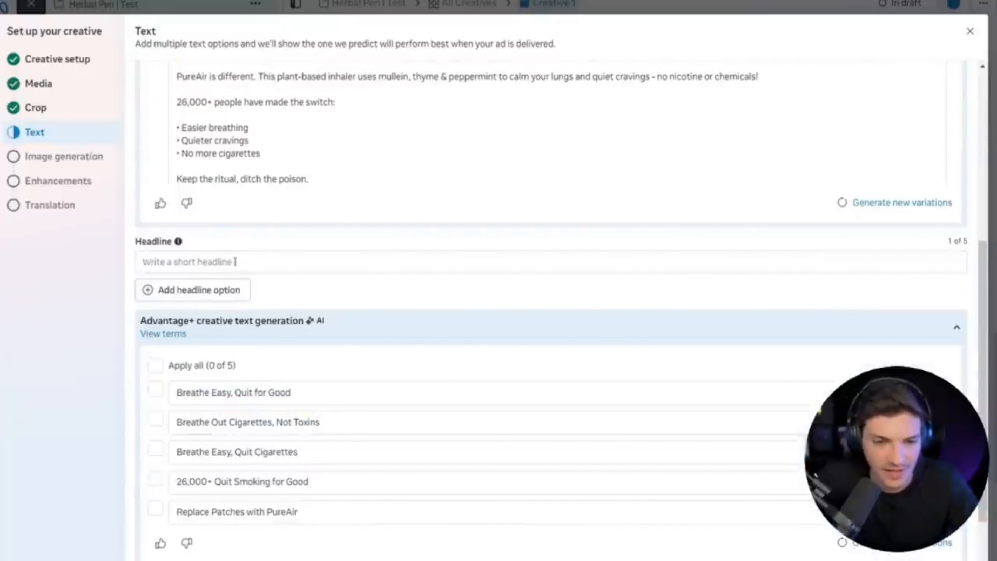
{"action": "left_click_drag", "start_coordinate": [312, 395], "coordinate": [168, 400]}
{"action": "key", "text": "ctrl+c"}
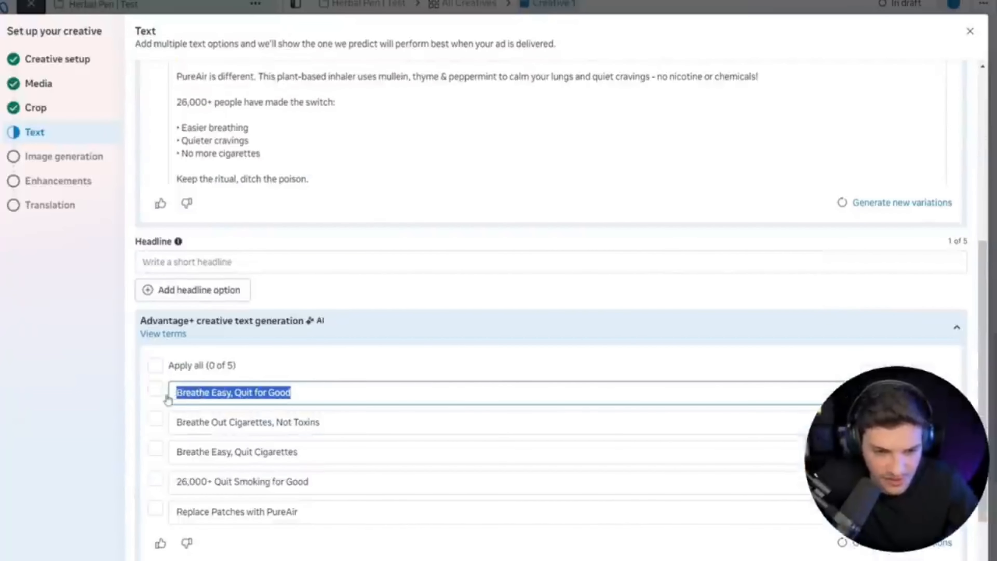
{"action": "left_click", "coordinate": [244, 266]}
{"action": "key", "text": "ctrl+v"}
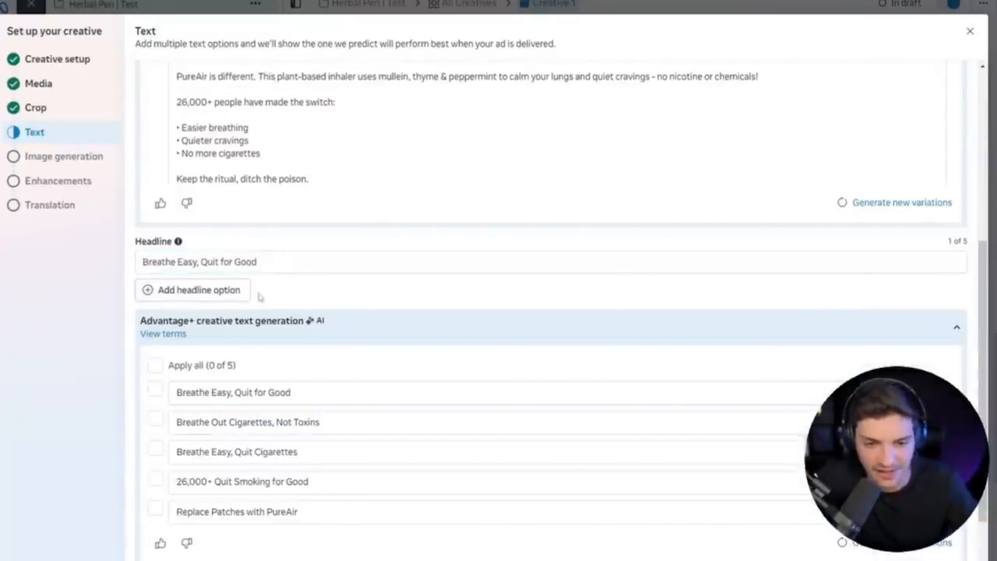
Enter an ad description beginning "100,000+ Happy Customer" for Creative 1.
{"action": "scroll", "coordinate": [212, 299], "scroll_direction": "down", "scroll_amount": 3}
{"action": "double_click", "coordinate": [243, 283]}
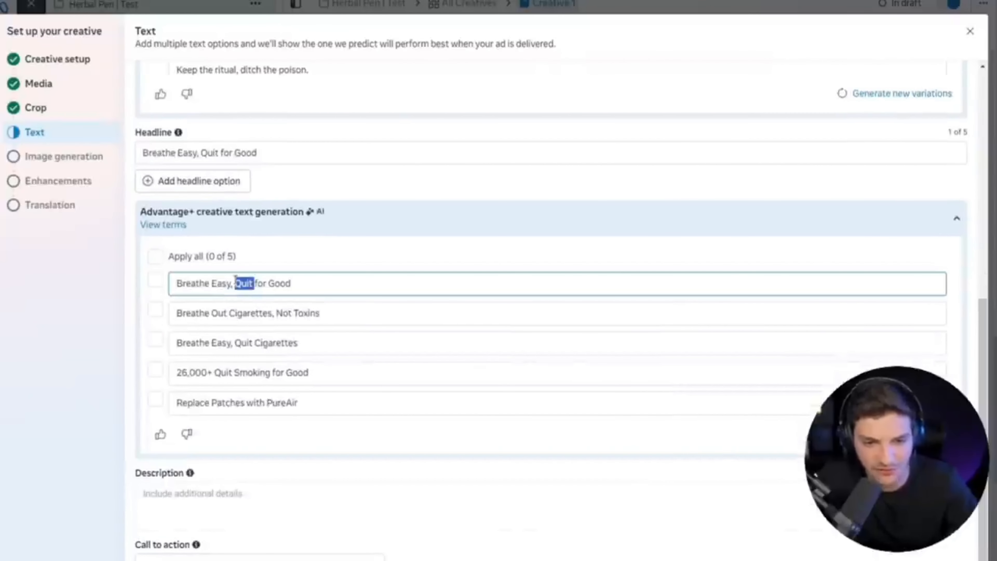
{"action": "key", "text": "ctrl+a"}
{"action": "left_click", "coordinate": [193, 503]}
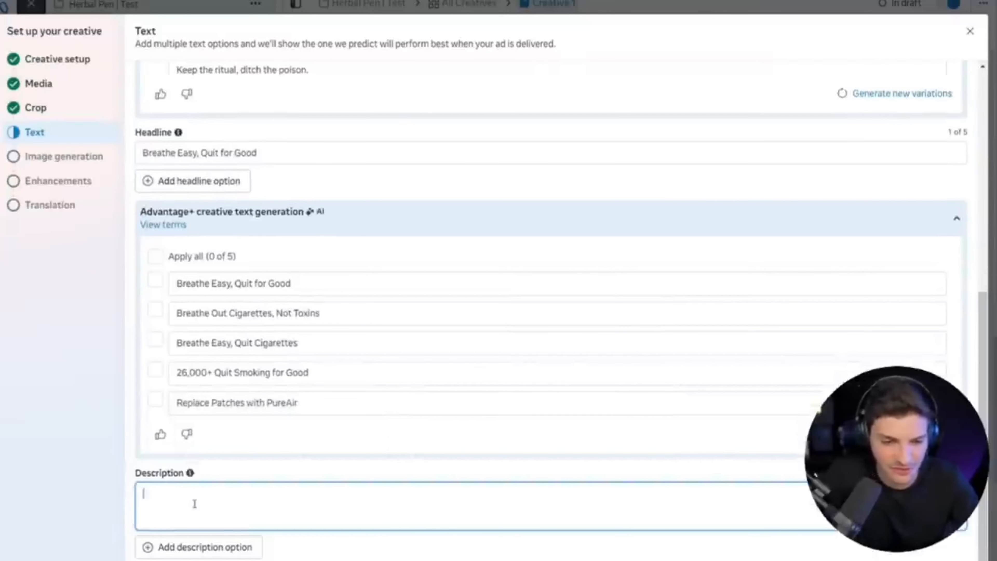
{"action": "type", "text": "100,00"}
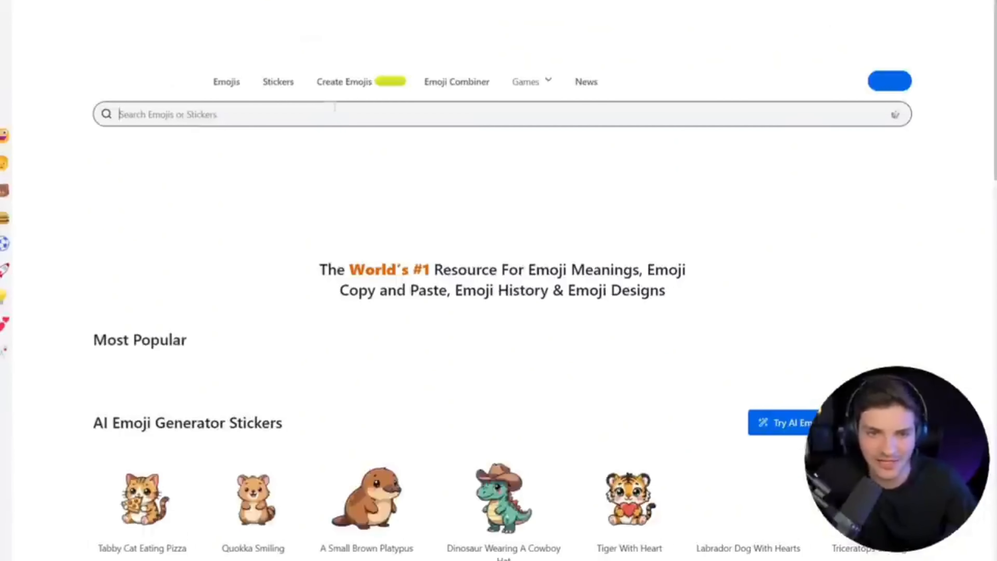
Look up "leaf" on Emojipedia, accept its cookies, open the Leaf Fluttering in Wind emoji, and return to Ads Manager.
{"action": "left_click", "coordinate": [339, 118]}
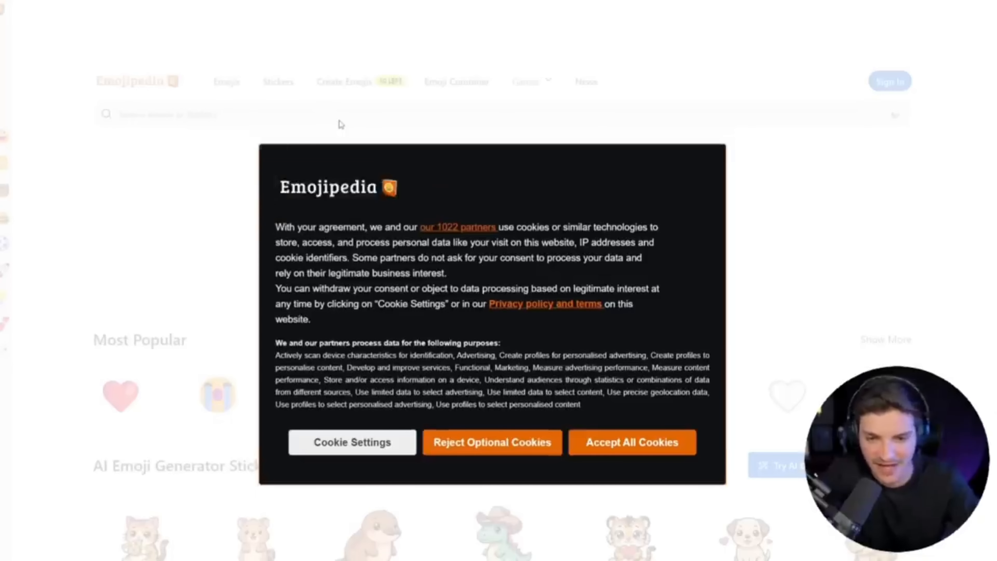
{"action": "left_click", "coordinate": [648, 440]}
{"action": "left_click", "coordinate": [310, 114]}
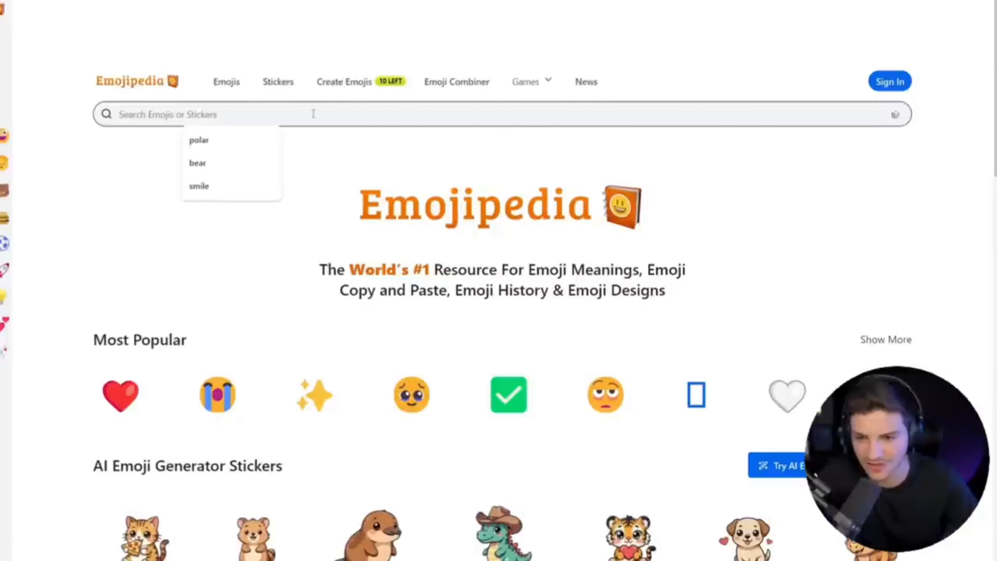
{"action": "type", "text": "leaf"}
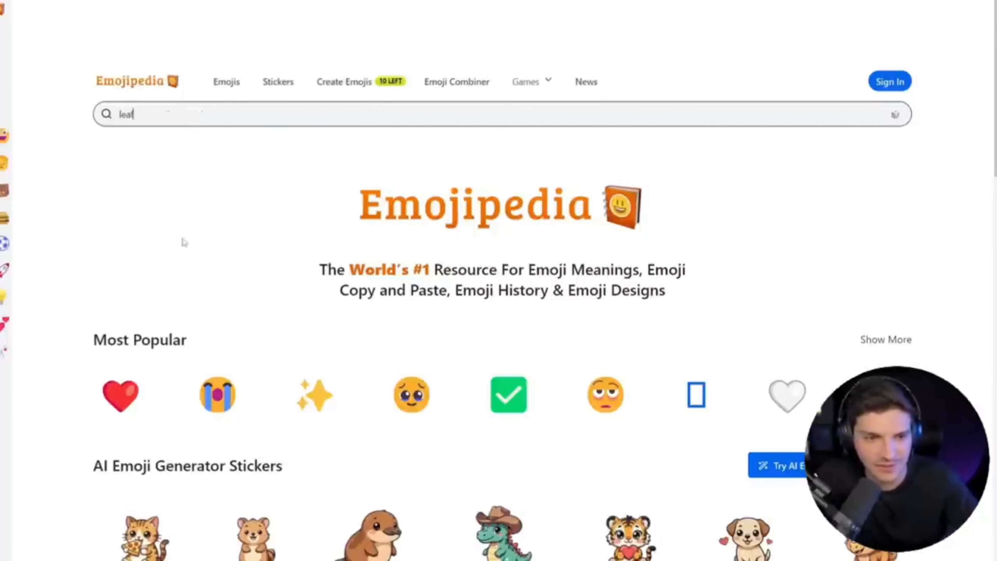
{"action": "key", "text": "Return"}
{"action": "scroll", "coordinate": [156, 334], "scroll_direction": "down", "scroll_amount": 5}
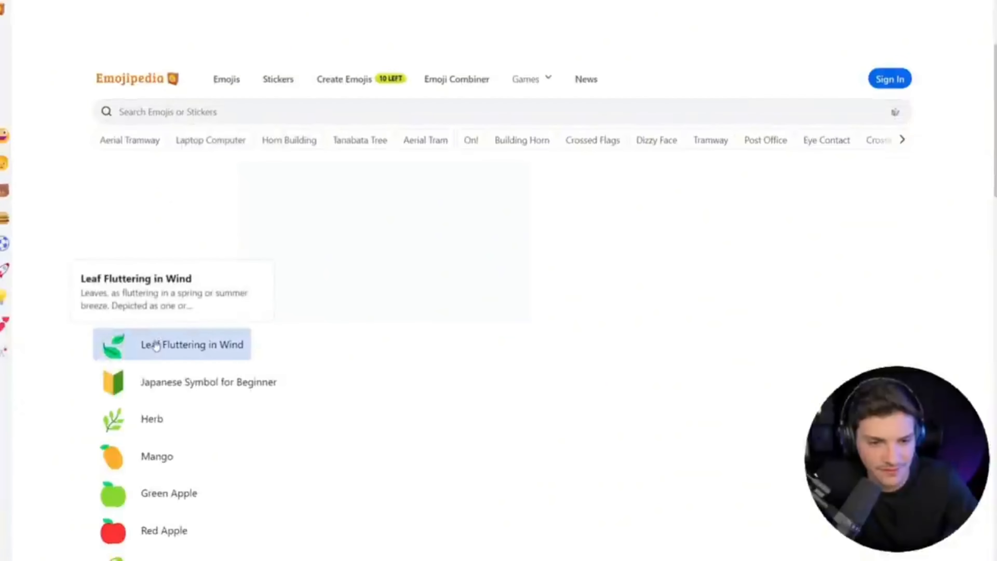
{"action": "left_click", "coordinate": [198, 342]}
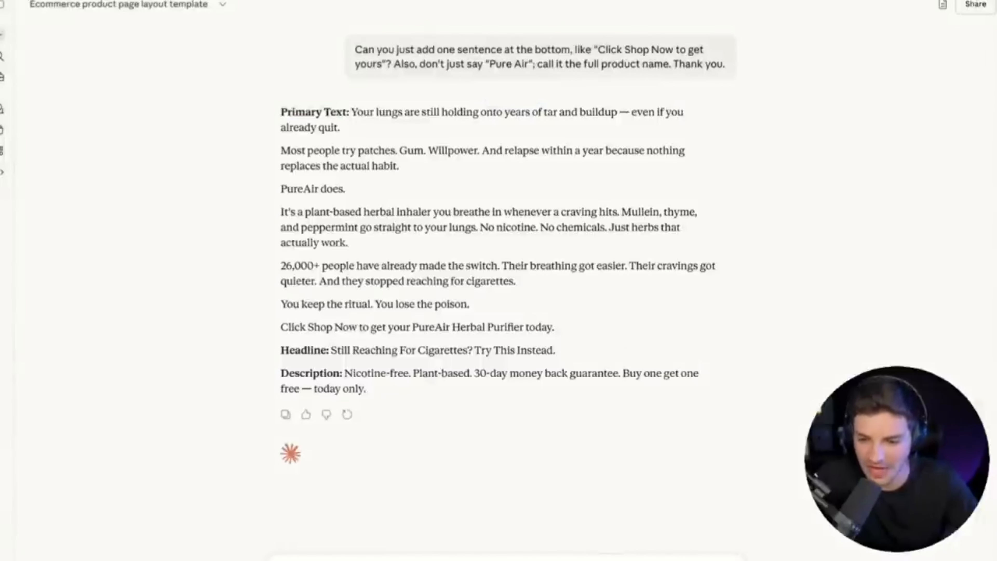
{"action": "key", "text": "alt+Tab"}
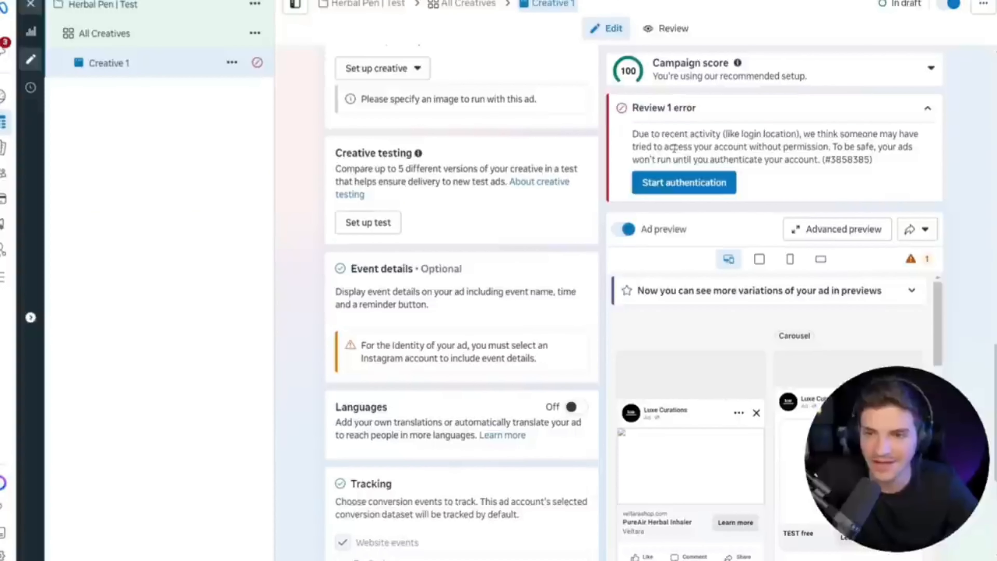
Authenticate the ad account through the error notice by requesting a confirmation code by email and completing the verification.
{"action": "triple_click", "coordinate": [701, 155]}
{"action": "left_click", "coordinate": [702, 156]}
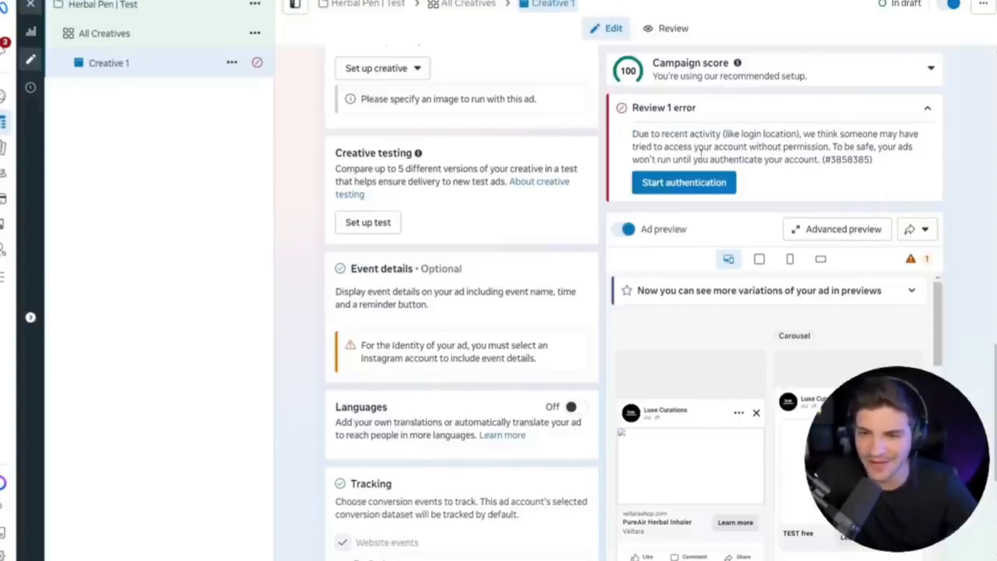
{"action": "left_click", "coordinate": [692, 192]}
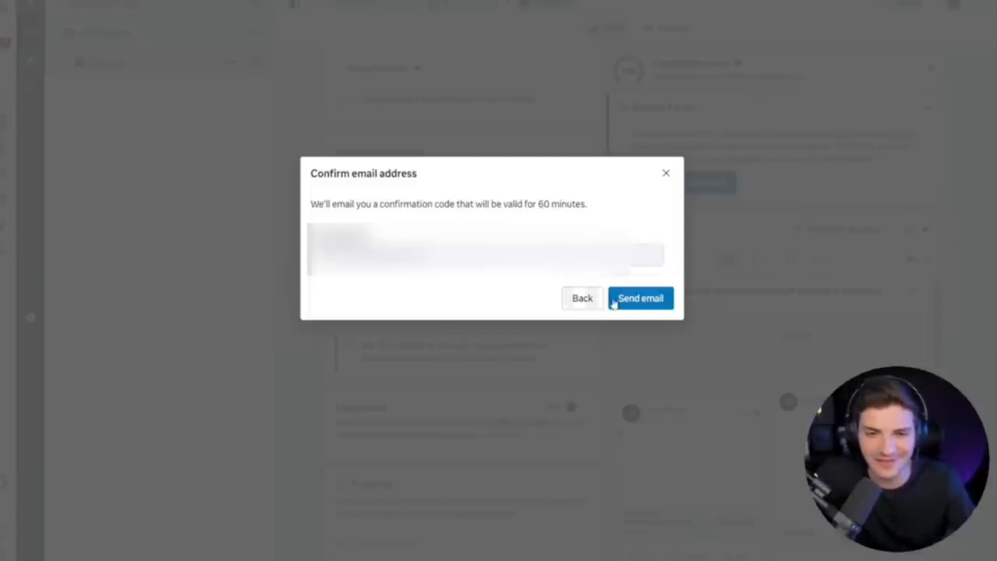
{"action": "left_click", "coordinate": [640, 306]}
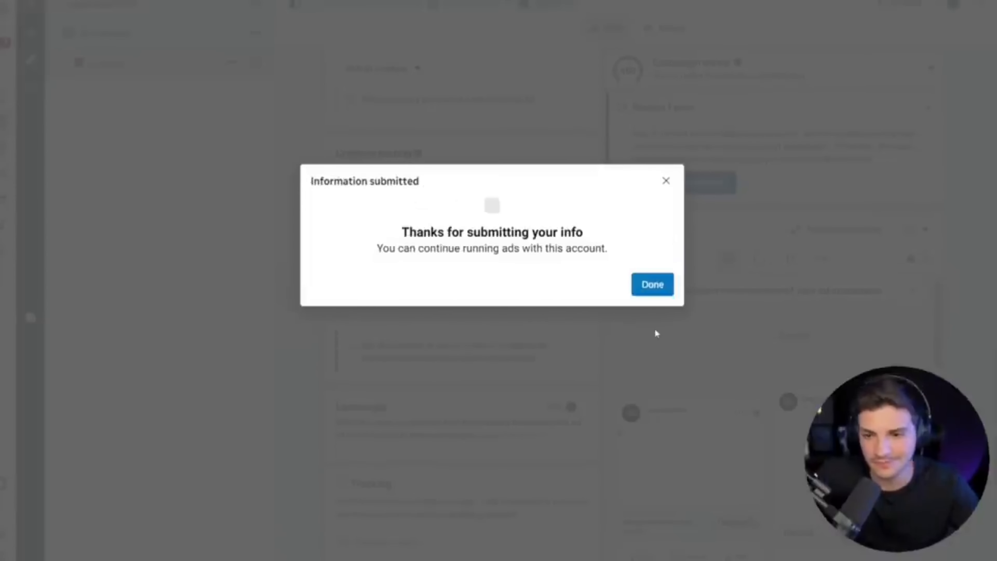
{"action": "left_click", "coordinate": [657, 288]}
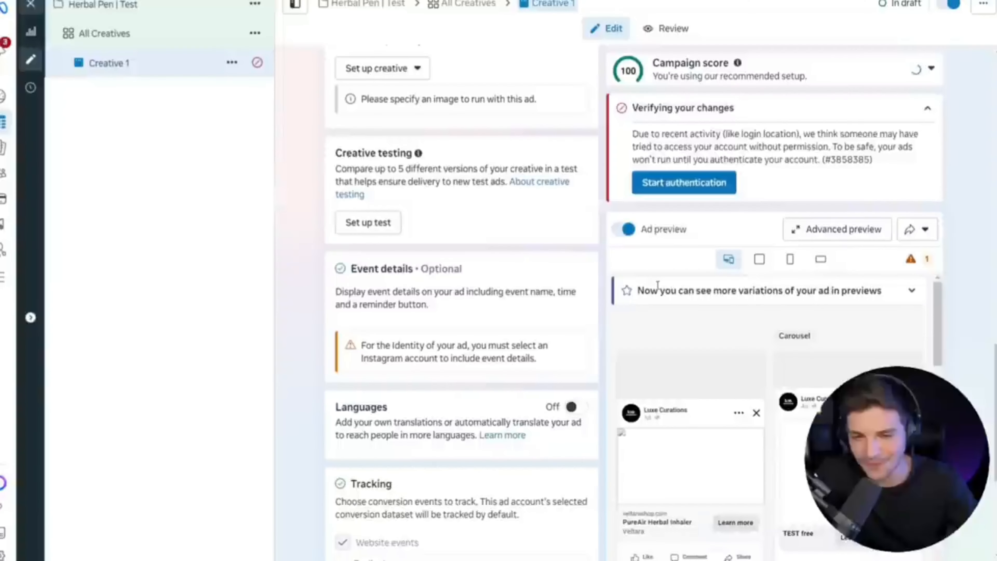
{"action": "scroll", "coordinate": [451, 310], "scroll_direction": "down", "scroll_amount": 5}
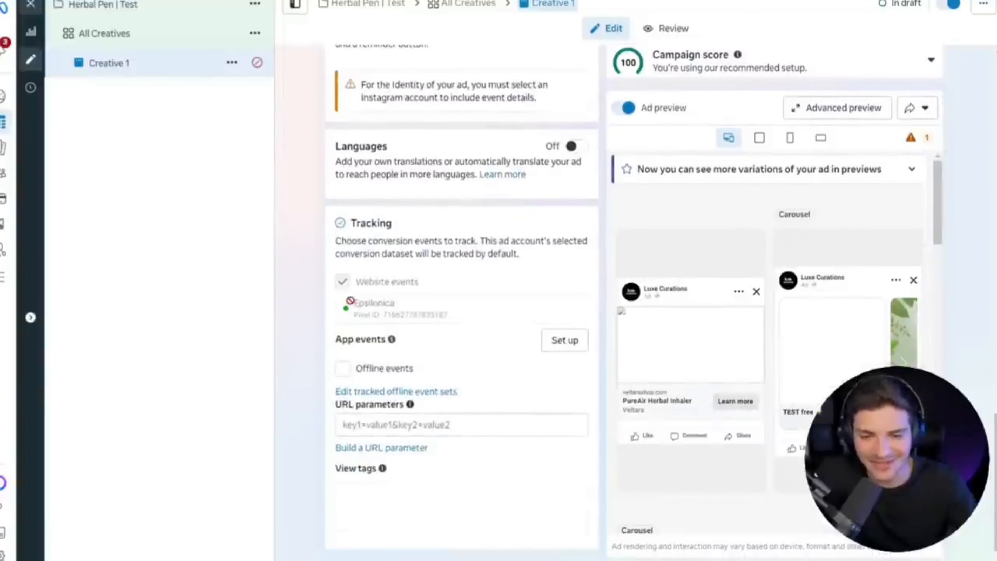
{"action": "scroll", "coordinate": [392, 339], "scroll_direction": "up", "scroll_amount": 5}
{"action": "scroll", "coordinate": [392, 340], "scroll_direction": "up", "scroll_amount": 10}
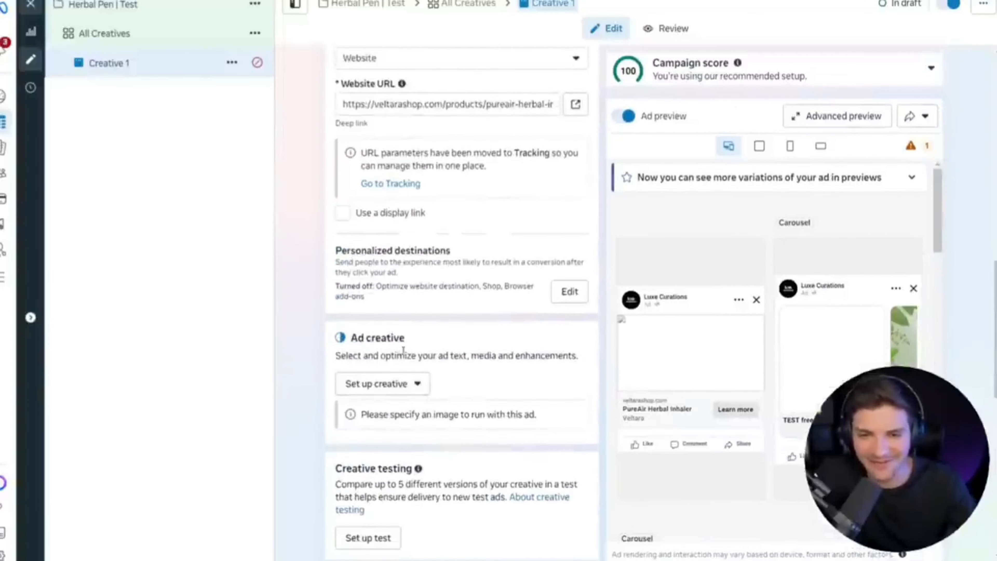
{"action": "scroll", "coordinate": [406, 354], "scroll_direction": "up", "scroll_amount": 5}
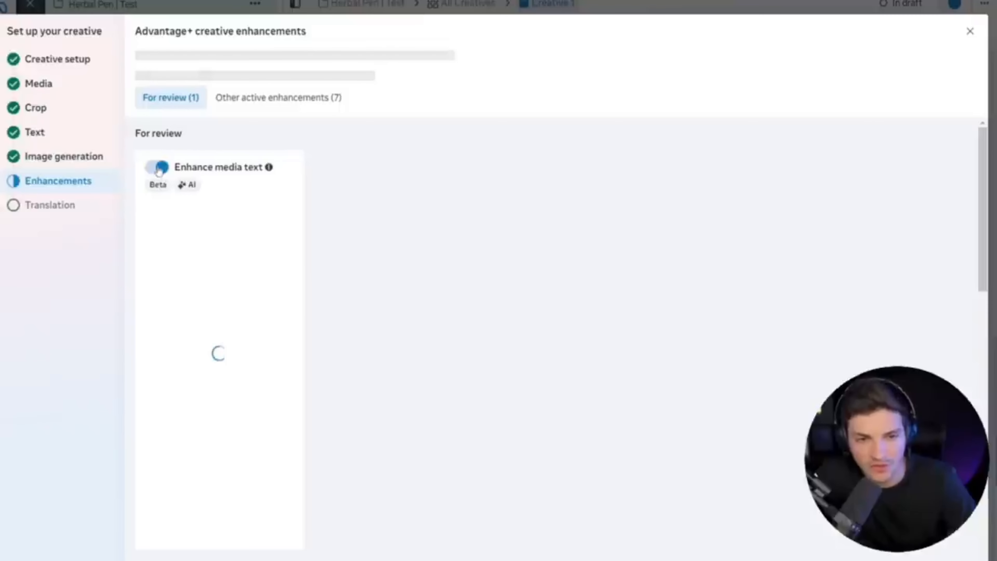
{"action": "left_click", "coordinate": [158, 168]}
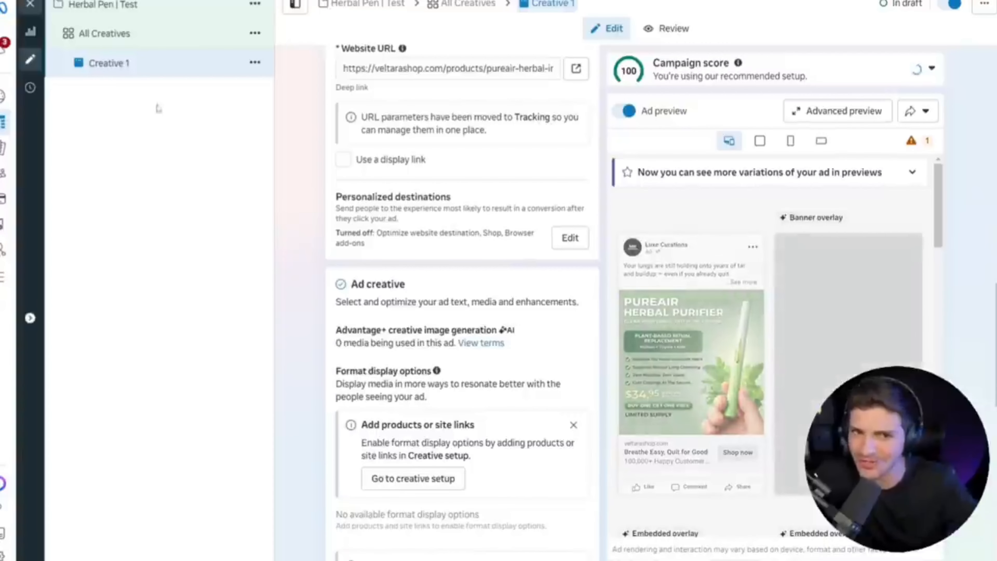
Duplicate Creative 1 into the original campaign as 4 copies, with existing reactions, comments and shares turned off for the new ads.
{"action": "left_click", "coordinate": [255, 63]}
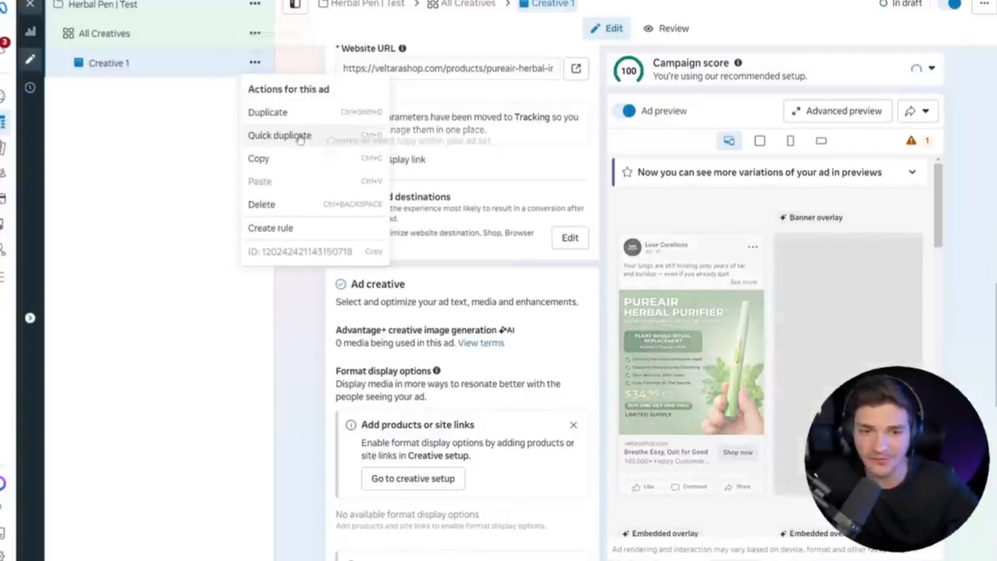
{"action": "left_click", "coordinate": [294, 114]}
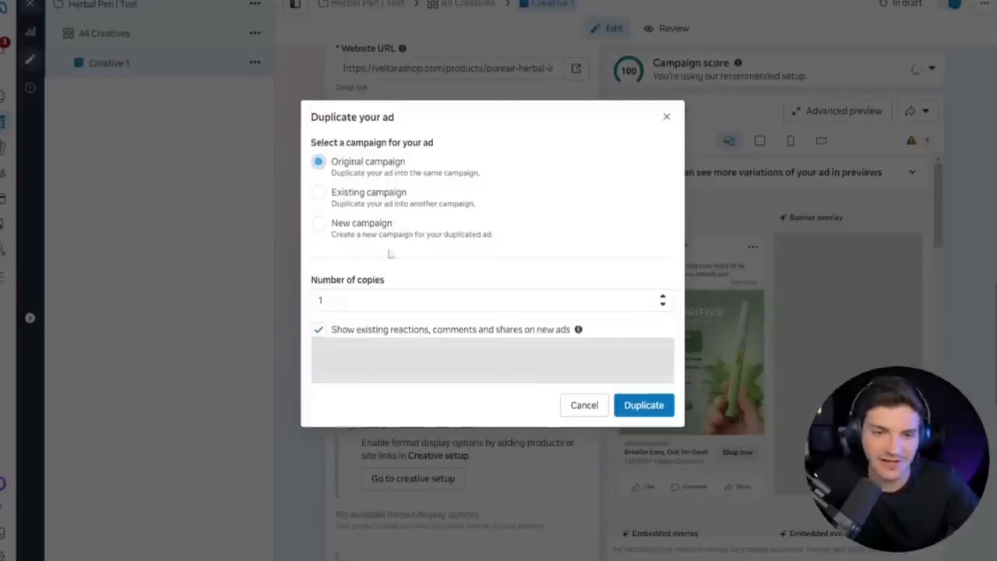
{"action": "left_click", "coordinate": [338, 301]}
{"action": "key", "text": "BackSpace"}
{"action": "type", "text": "4"}
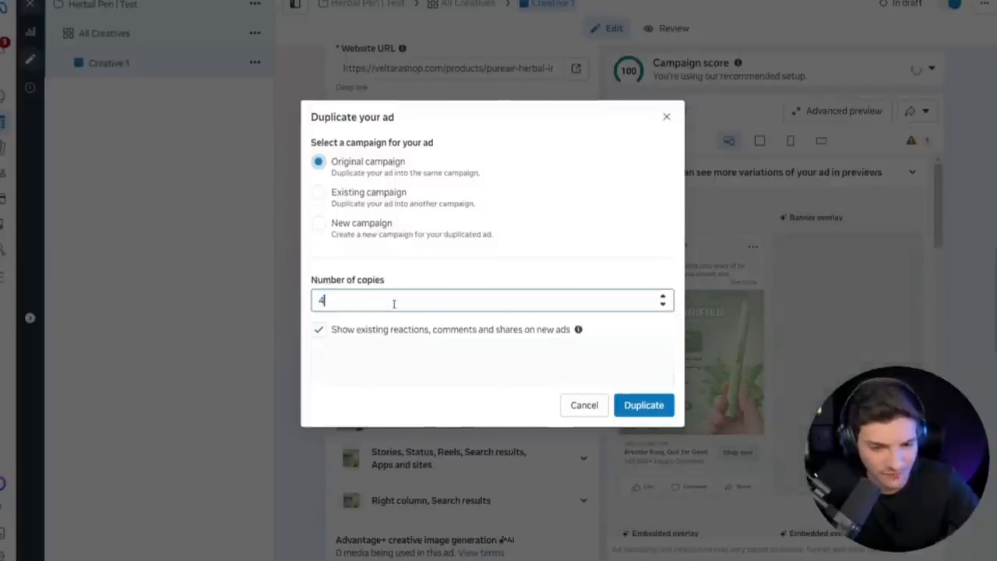
{"action": "left_click", "coordinate": [514, 334]}
{"action": "left_click", "coordinate": [644, 404]}
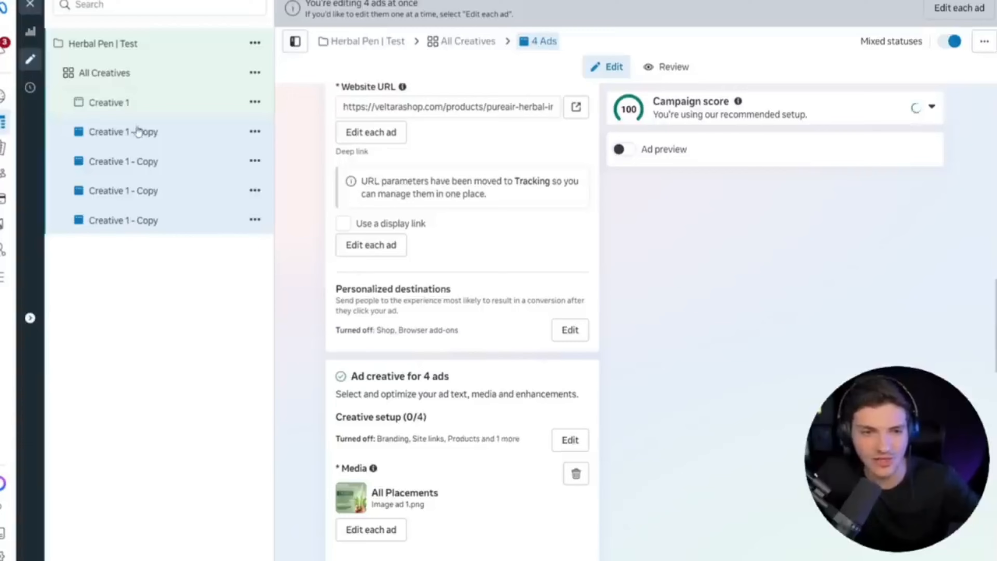
Rename the first copy of Creative 1 as "Creative 2".
{"action": "left_click", "coordinate": [140, 132]}
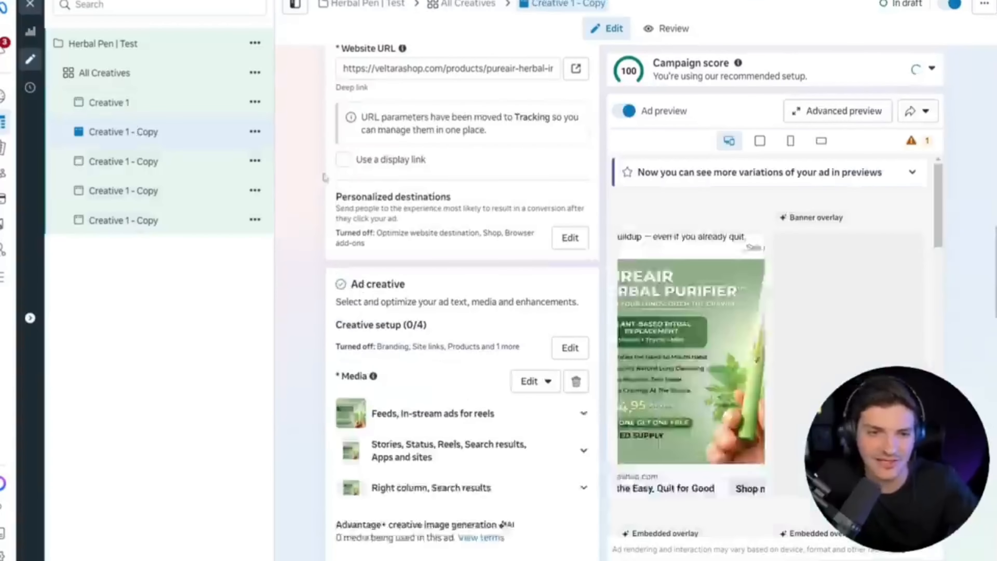
{"action": "scroll", "coordinate": [324, 178], "scroll_direction": "up", "scroll_amount": 15}
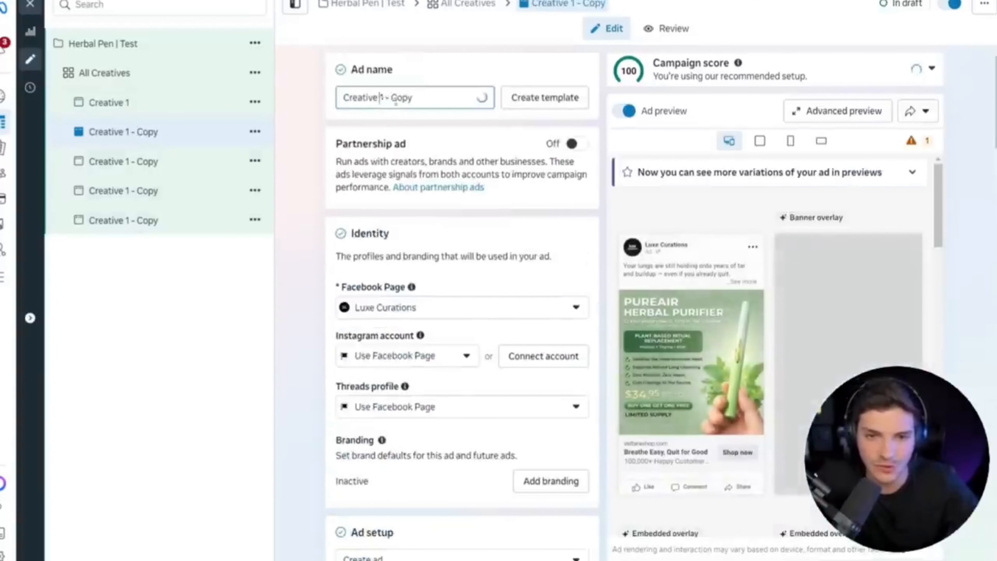
{"action": "key", "text": "shift+End"}
{"action": "type", "text": "2"}
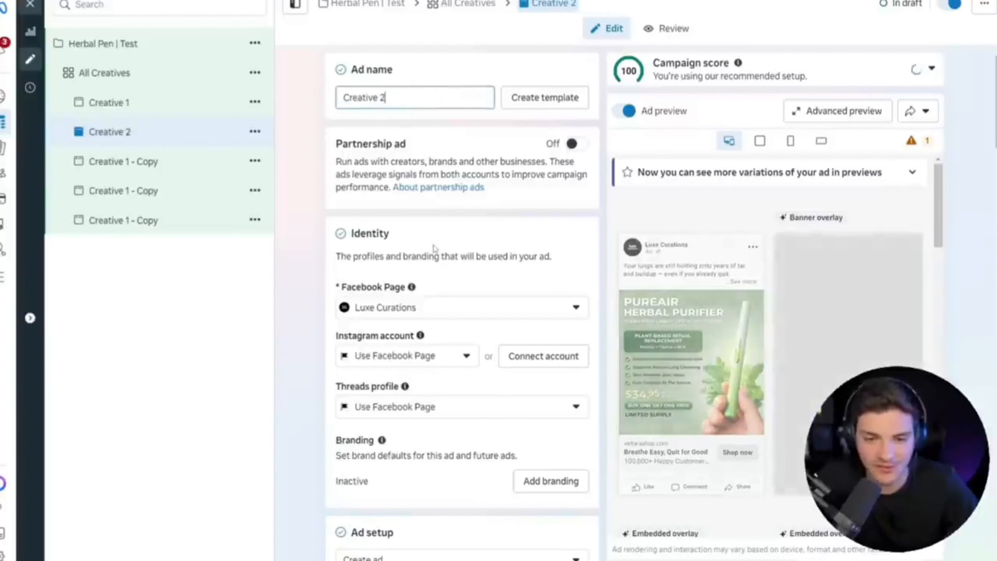
Replace Creative 2's image with the account image "Image ad 2".
{"action": "scroll", "coordinate": [434, 248], "scroll_direction": "down", "scroll_amount": 20}
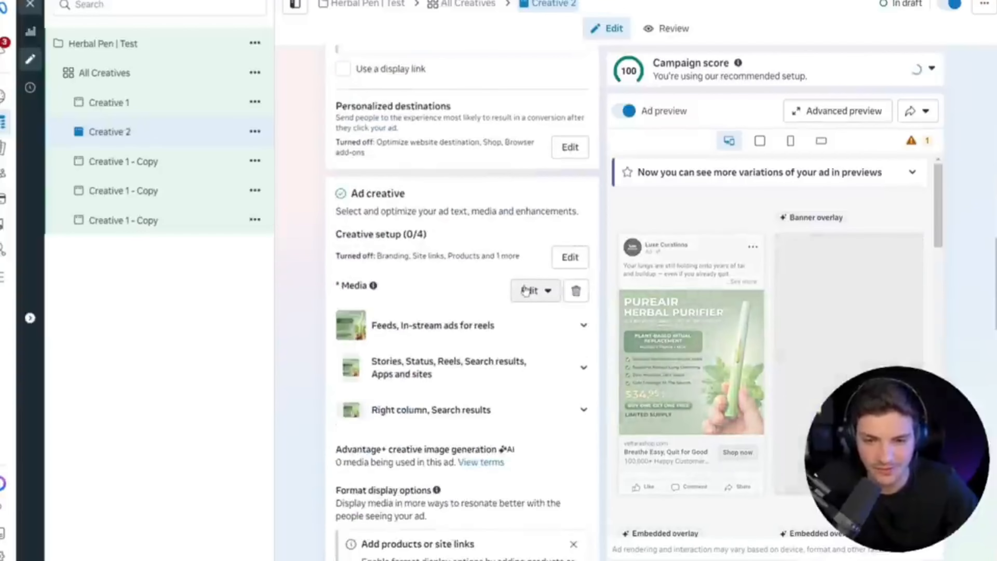
{"action": "left_click", "coordinate": [527, 291]}
{"action": "left_click", "coordinate": [534, 324]}
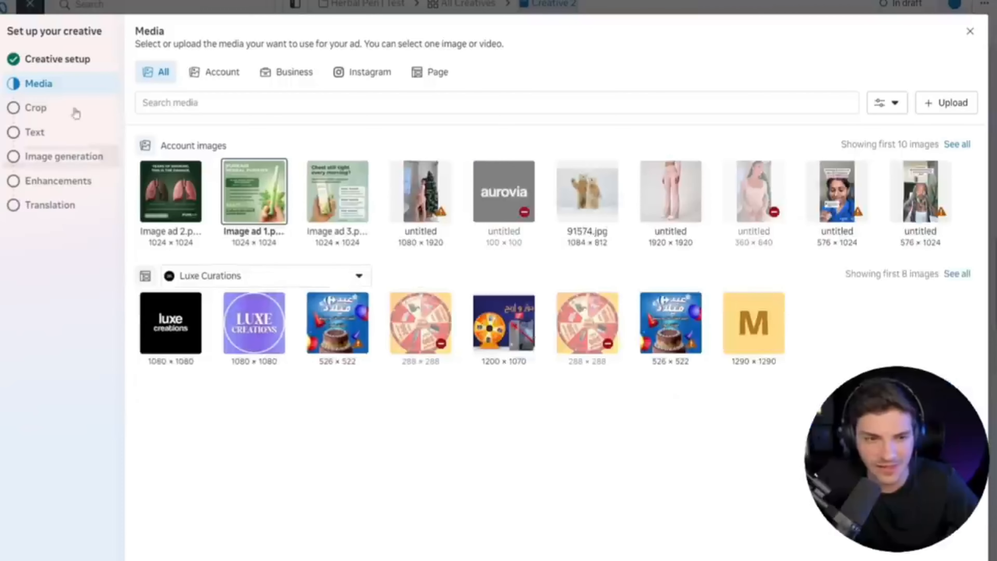
{"action": "left_click", "coordinate": [59, 59]}
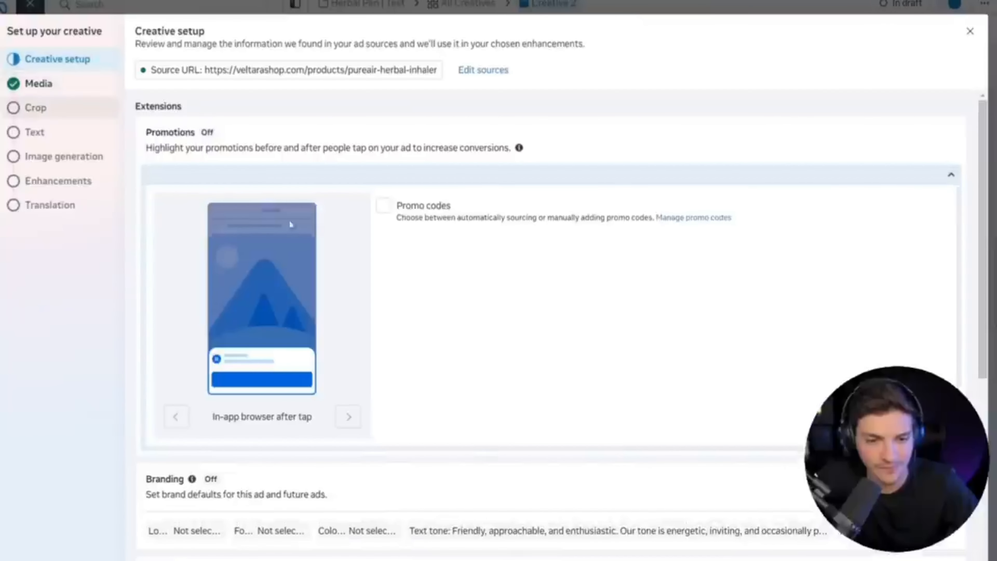
{"action": "scroll", "coordinate": [291, 224], "scroll_direction": "down", "scroll_amount": 8}
{"action": "left_click", "coordinate": [69, 82]}
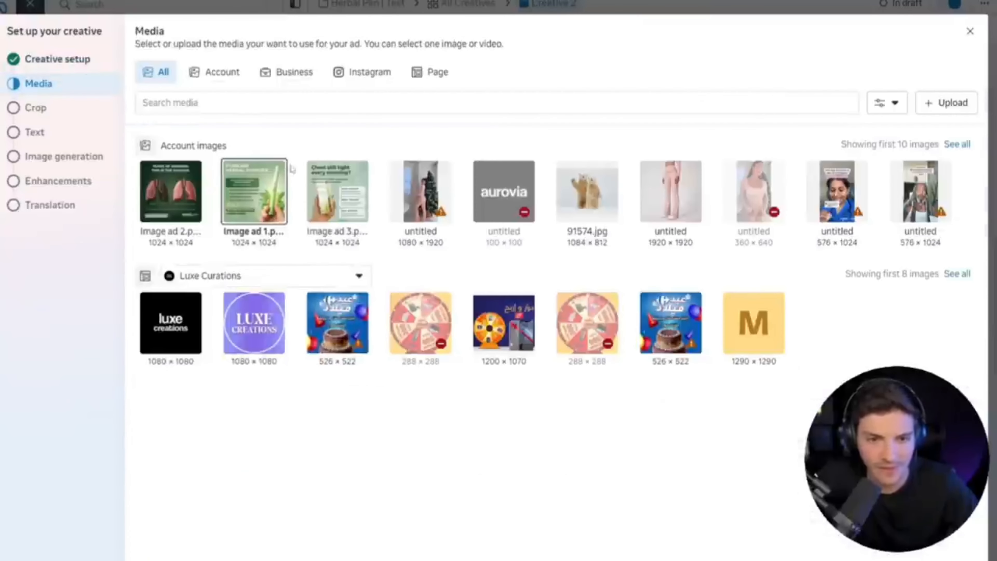
{"action": "left_click", "coordinate": [169, 189]}
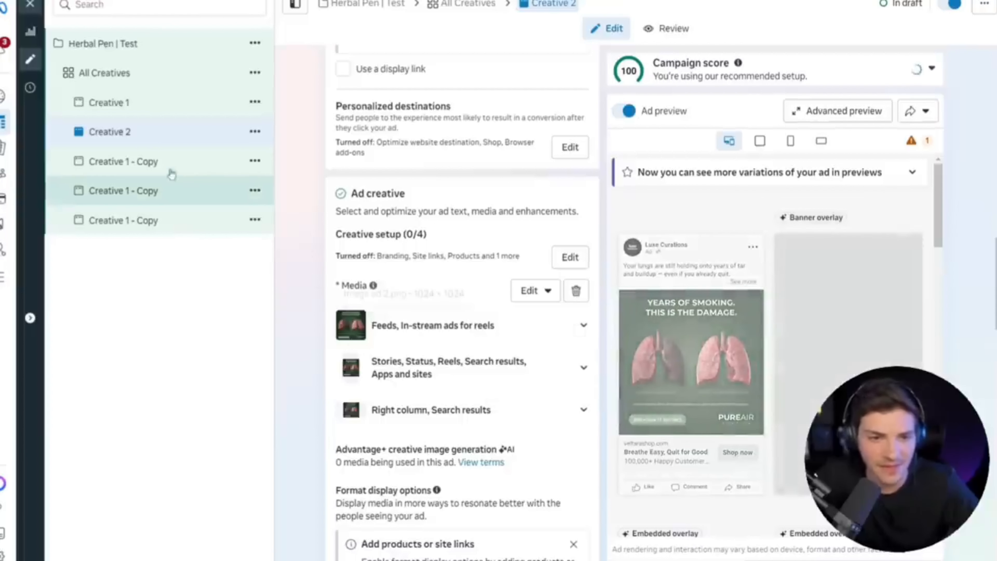
Rename the next copy of Creative 1, directly below Creative 2, as "Creative 3".
{"action": "left_click", "coordinate": [166, 170]}
{"action": "scroll", "coordinate": [393, 157], "scroll_direction": "up", "scroll_amount": 10}
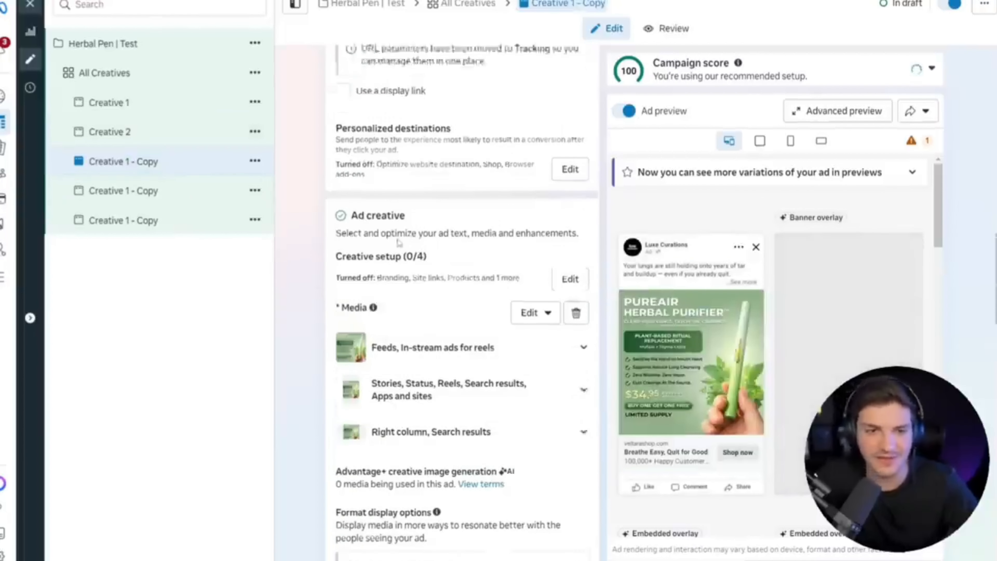
{"action": "left_click_drag", "start_coordinate": [381, 99], "coordinate": [413, 98]}
{"action": "type", "text": "3"}
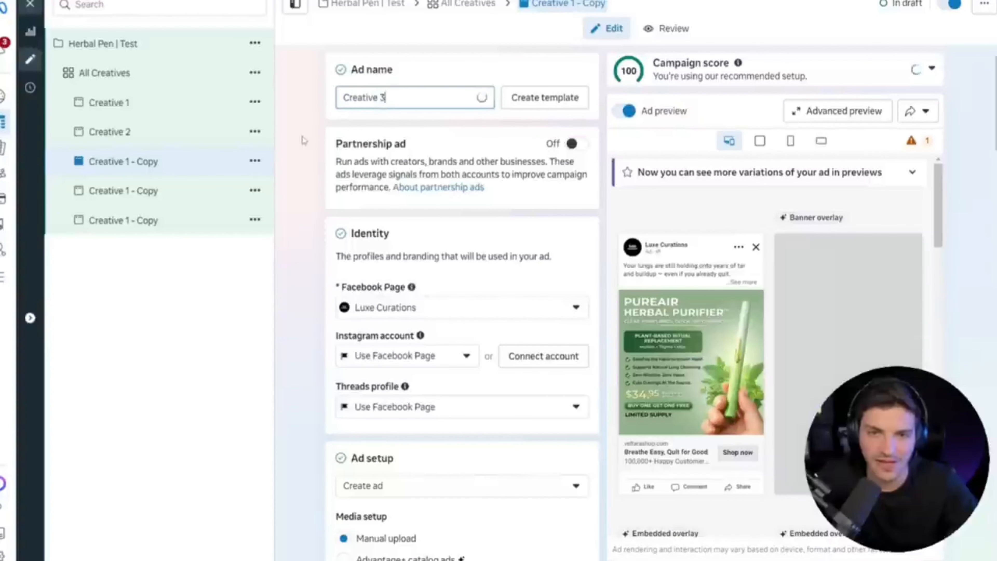
{"action": "left_click", "coordinate": [310, 146]}
Replace Creative 3's image with the account image "Image ad 3", accepting the default crops, text and enhancement settings.
{"action": "scroll", "coordinate": [326, 209], "scroll_direction": "down", "scroll_amount": 10}
{"action": "scroll", "coordinate": [326, 209], "scroll_direction": "down", "scroll_amount": 10}
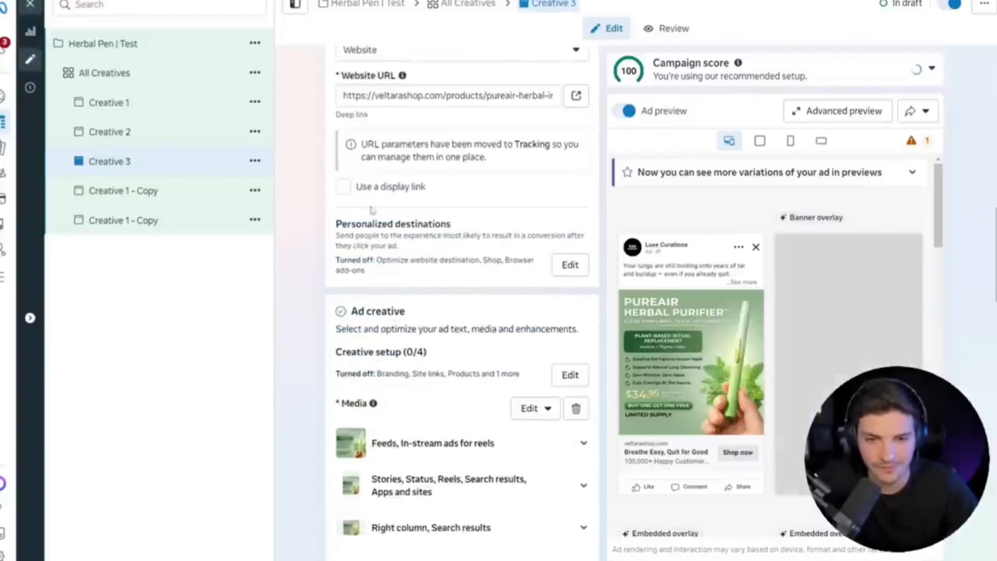
{"action": "left_click", "coordinate": [536, 280]}
{"action": "left_click", "coordinate": [532, 314]}
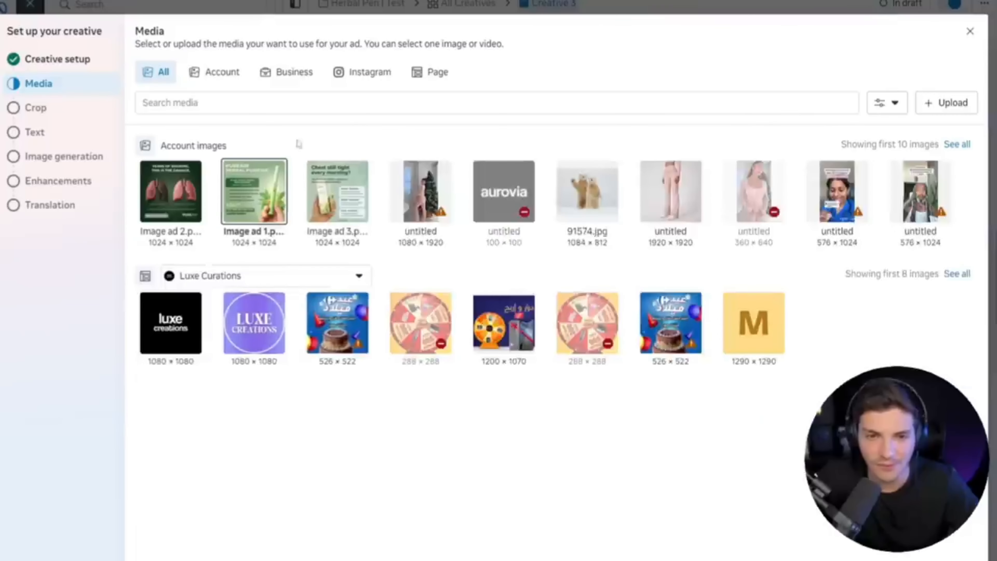
{"action": "left_click", "coordinate": [958, 554]}
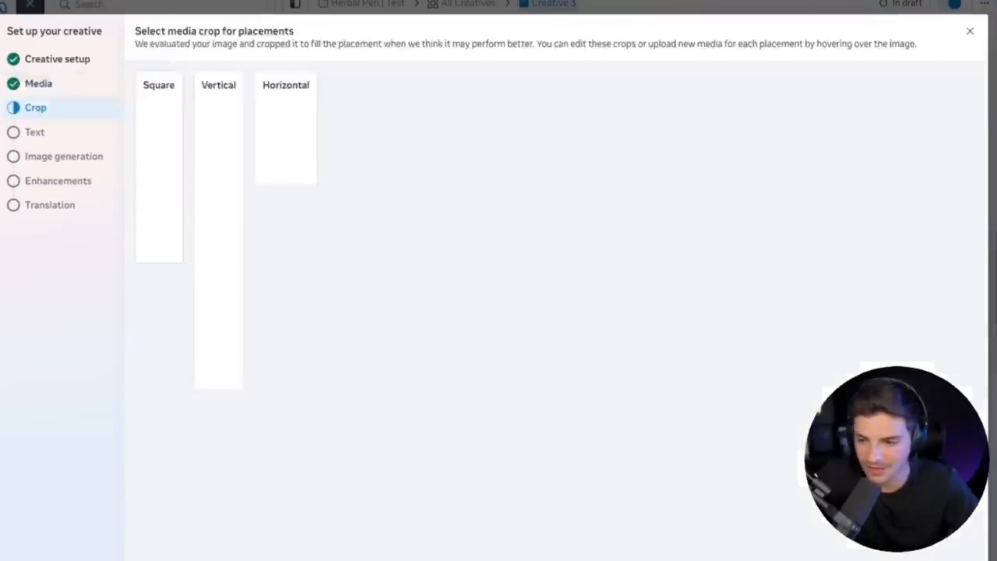
{"action": "left_click", "coordinate": [958, 554]}
{"action": "left_click", "coordinate": [958, 555]}
{"action": "left_click", "coordinate": [958, 555]}
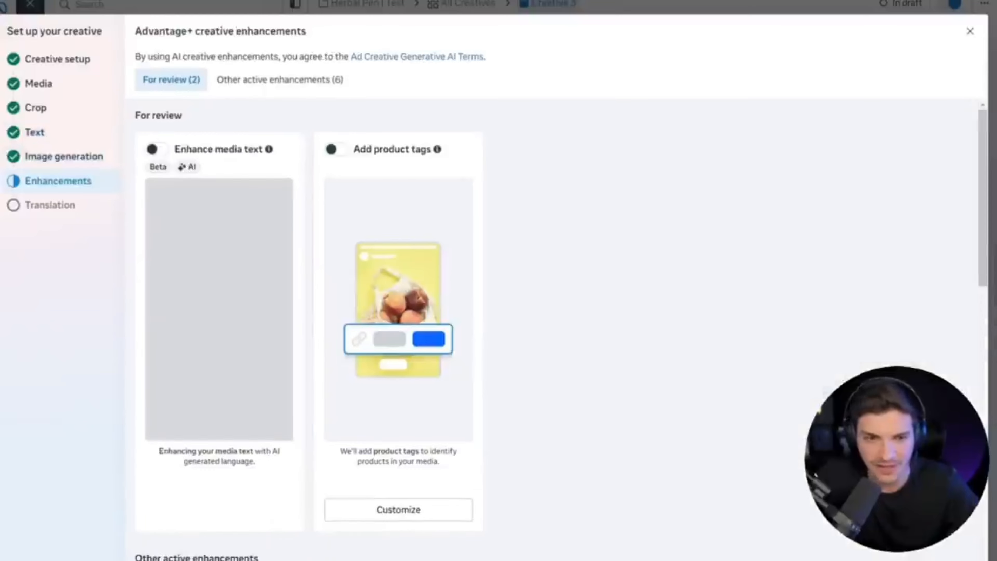
{"action": "left_click", "coordinate": [959, 554]}
{"action": "left_click", "coordinate": [959, 555]}
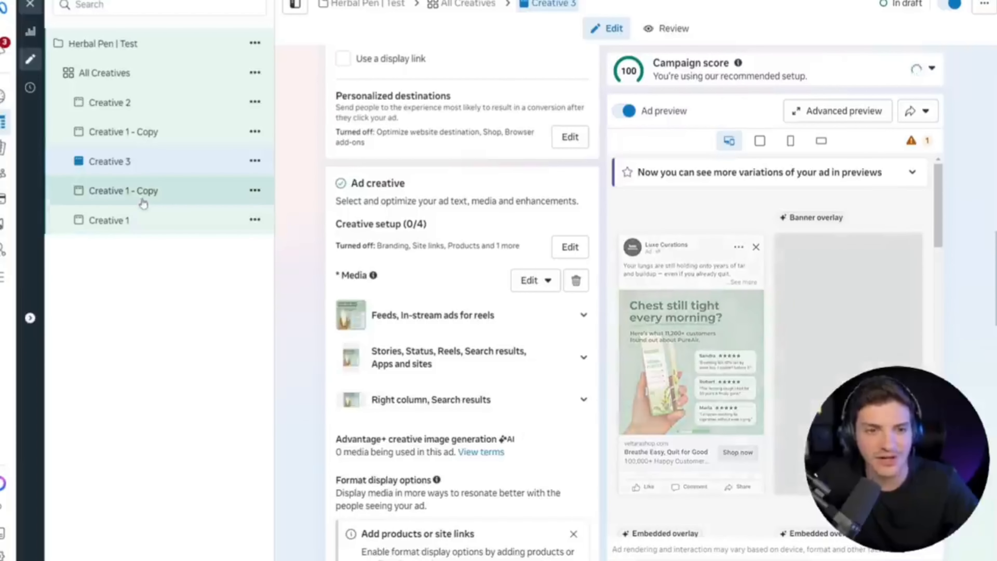
Rename the copy of Creative 1 listed between Creative 2 and Creative 3 as "Creative 4".
{"action": "left_click", "coordinate": [148, 135]}
{"action": "scroll", "coordinate": [384, 151], "scroll_direction": "up", "scroll_amount": 10}
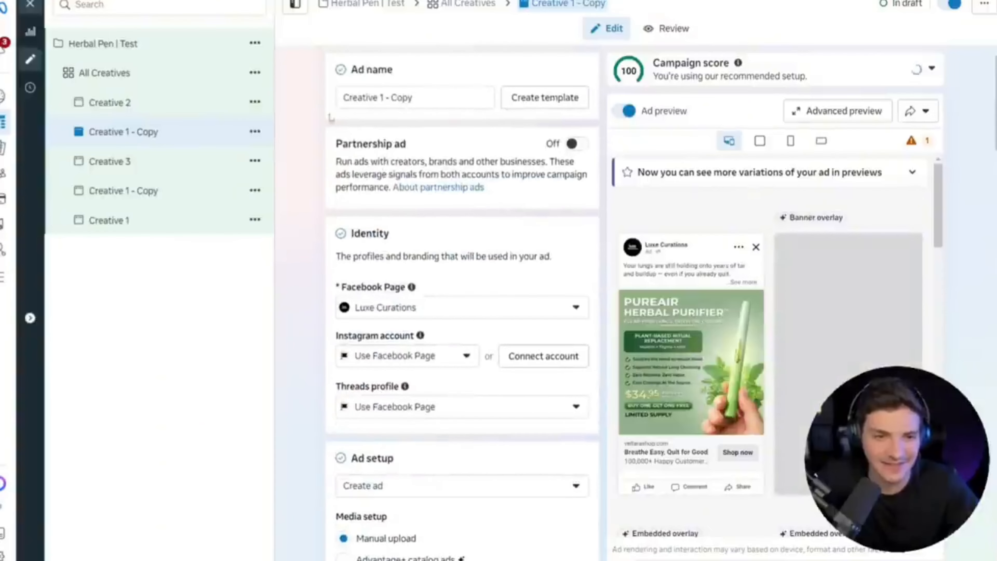
{"action": "left_click_drag", "start_coordinate": [378, 98], "coordinate": [440, 106]}
{"action": "type", "text": "4"}
{"action": "left_click", "coordinate": [331, 175]}
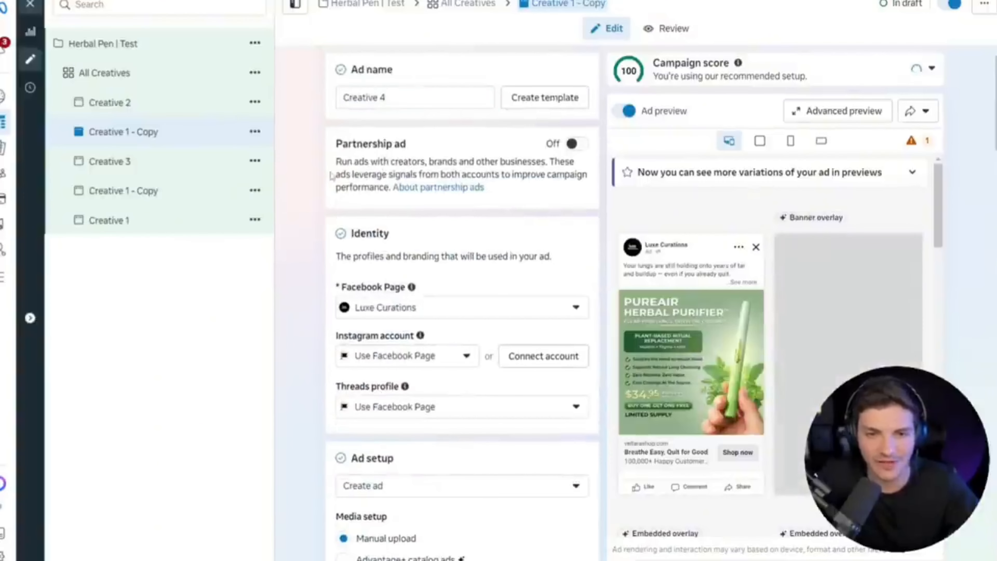
{"action": "scroll", "coordinate": [372, 268], "scroll_direction": "down", "scroll_amount": 15}
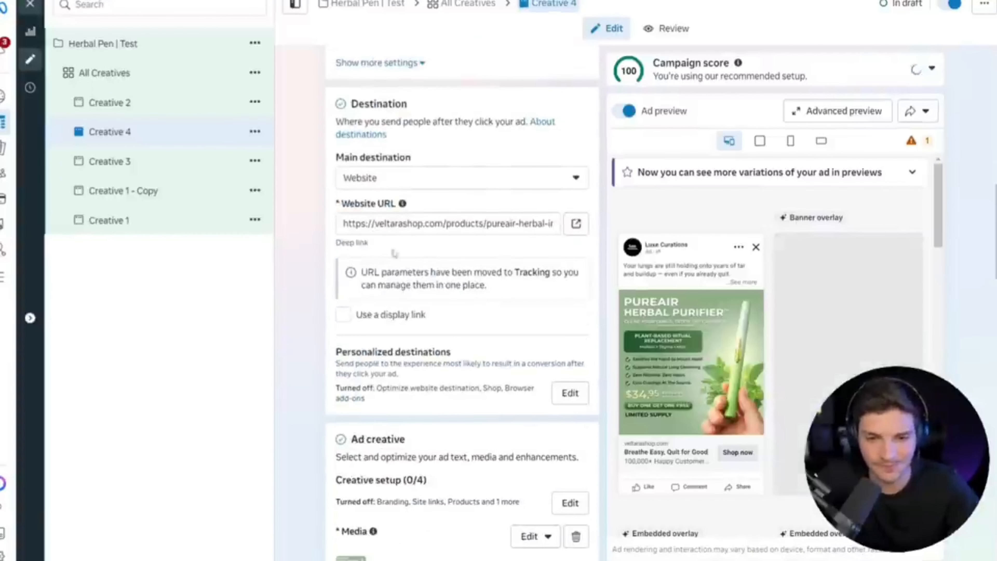
{"action": "left_click", "coordinate": [533, 281]}
{"action": "left_click", "coordinate": [520, 315]}
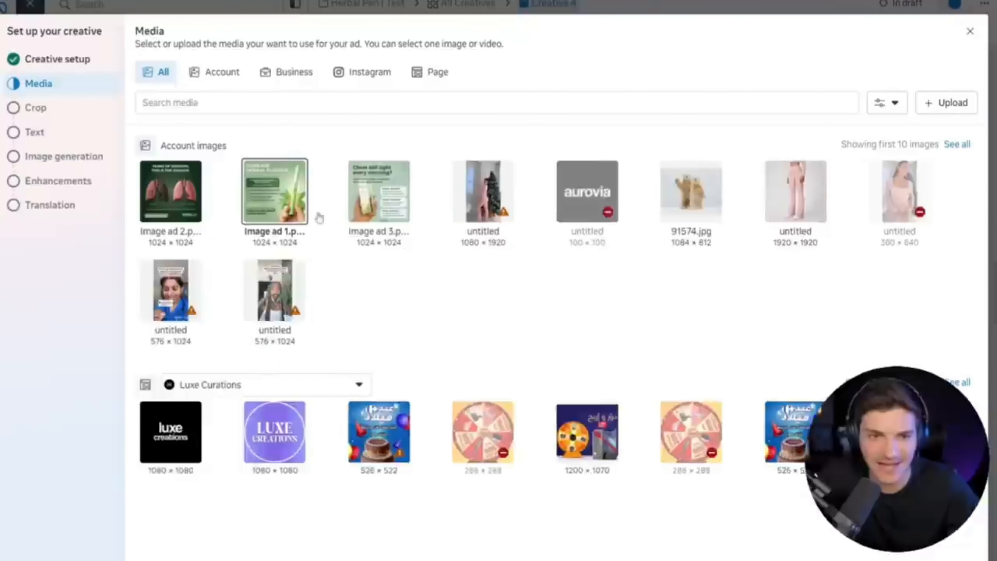
{"action": "left_click", "coordinate": [968, 33]}
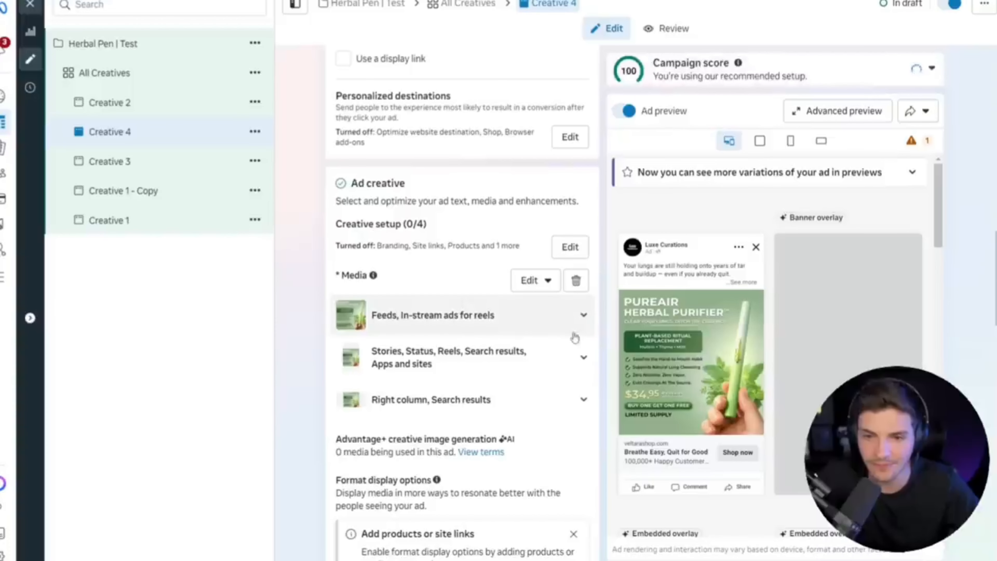
Remove Creative 4's image and add a video from the computer in its place.
{"action": "left_click", "coordinate": [575, 278]}
{"action": "left_click", "coordinate": [380, 296]}
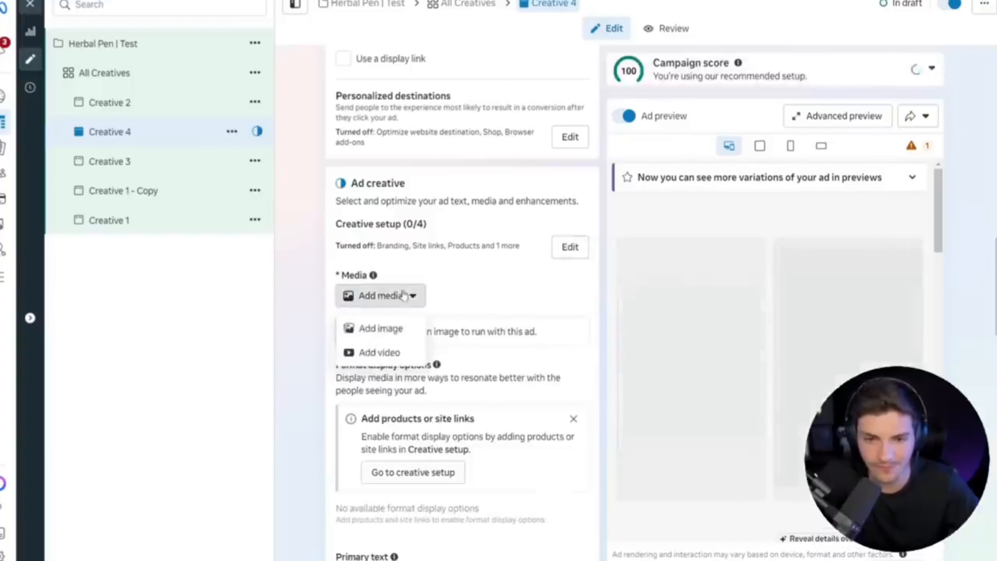
{"action": "left_click", "coordinate": [382, 356]}
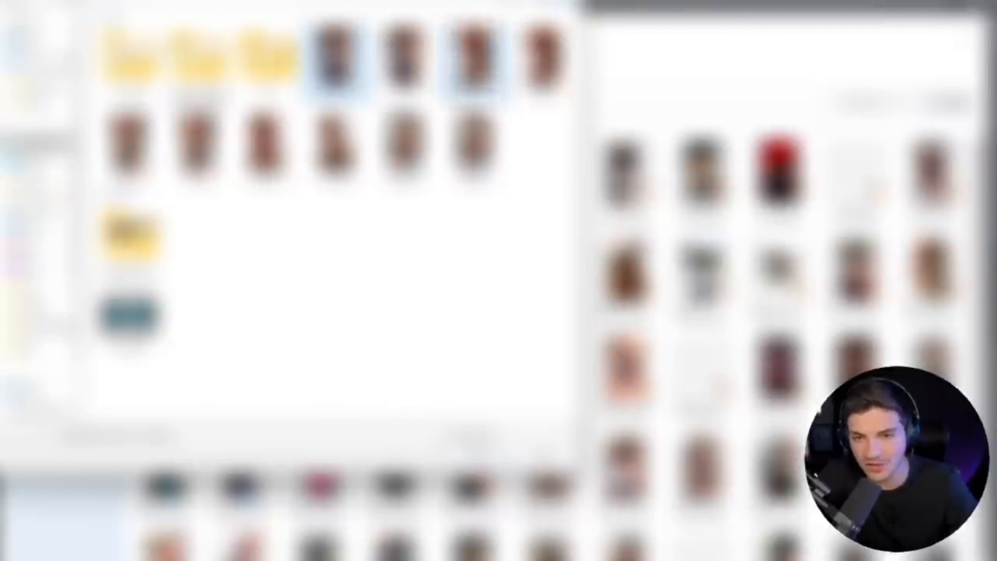
{"action": "left_click", "coordinate": [478, 456]}
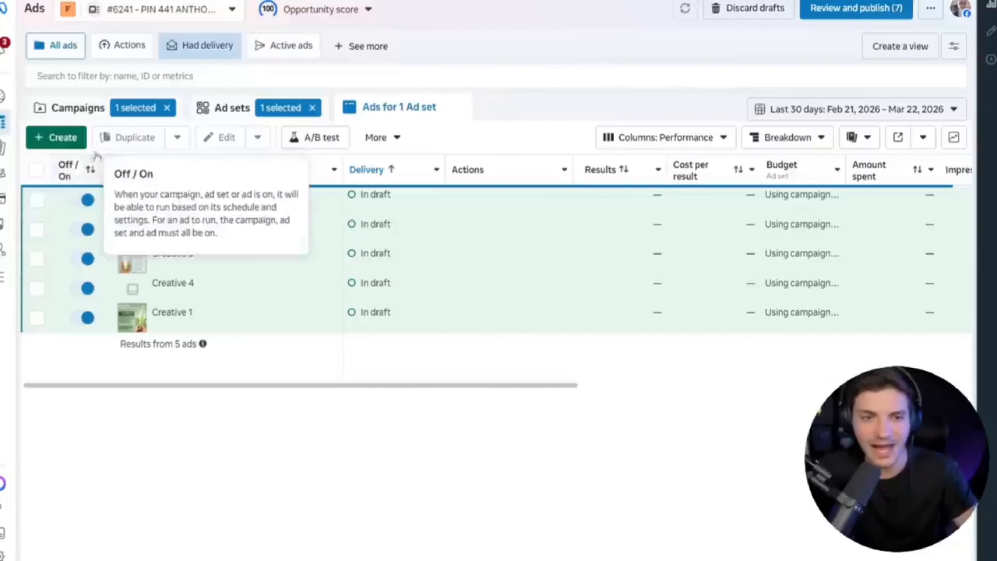
Return to the campaign list, review the draft items of "Herbal Pen | Test", and close the review without publishing.
{"action": "left_click", "coordinate": [224, 107]}
{"action": "left_click", "coordinate": [78, 110]}
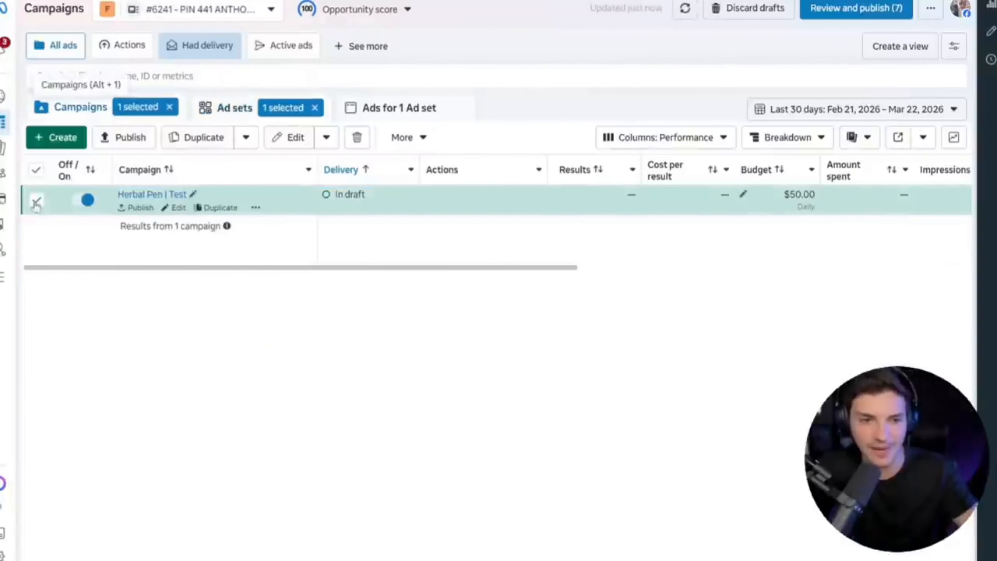
{"action": "left_click", "coordinate": [827, 15]}
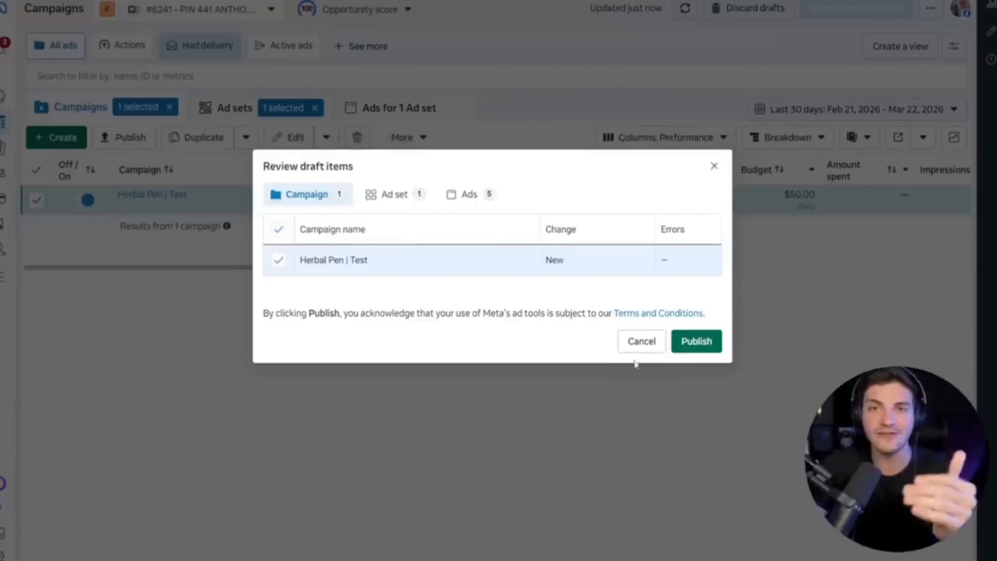
{"action": "left_click", "coordinate": [628, 348]}
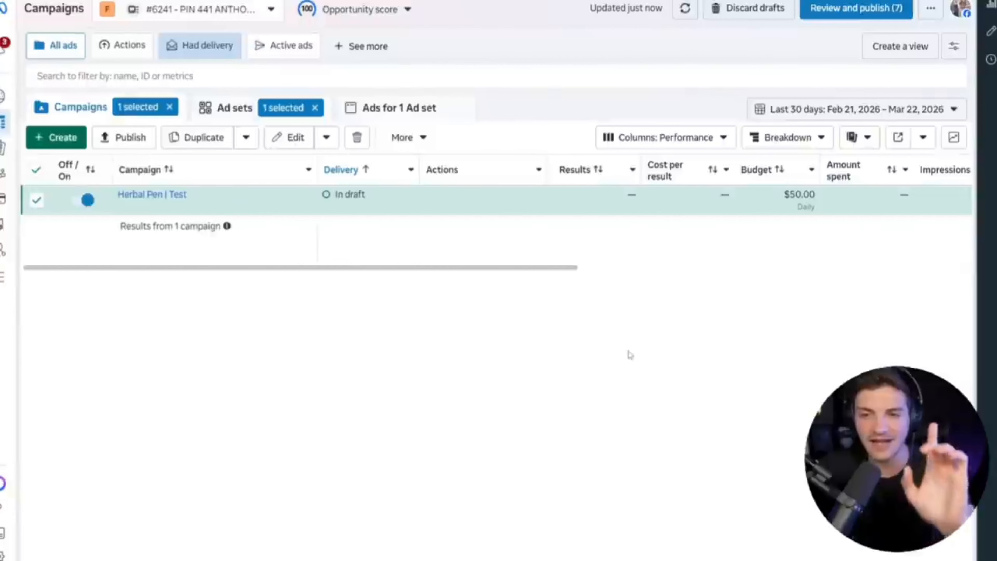